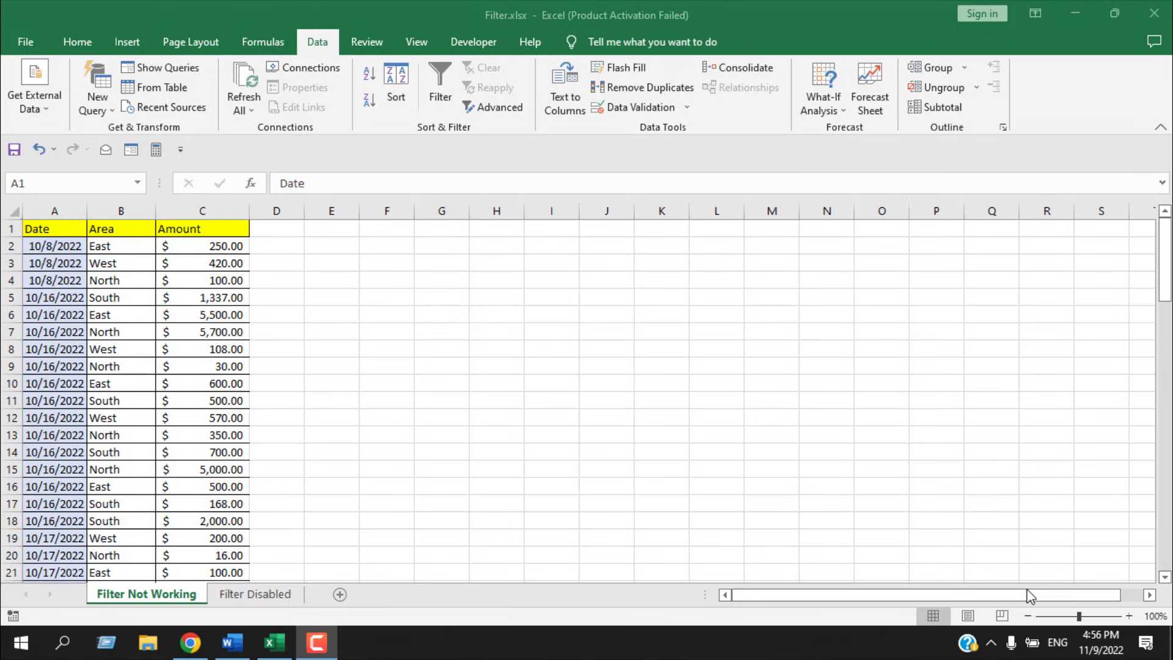
Look at the Filter Disabled sheet, then return to the Filter Not Working sheet
left_click(267, 596)
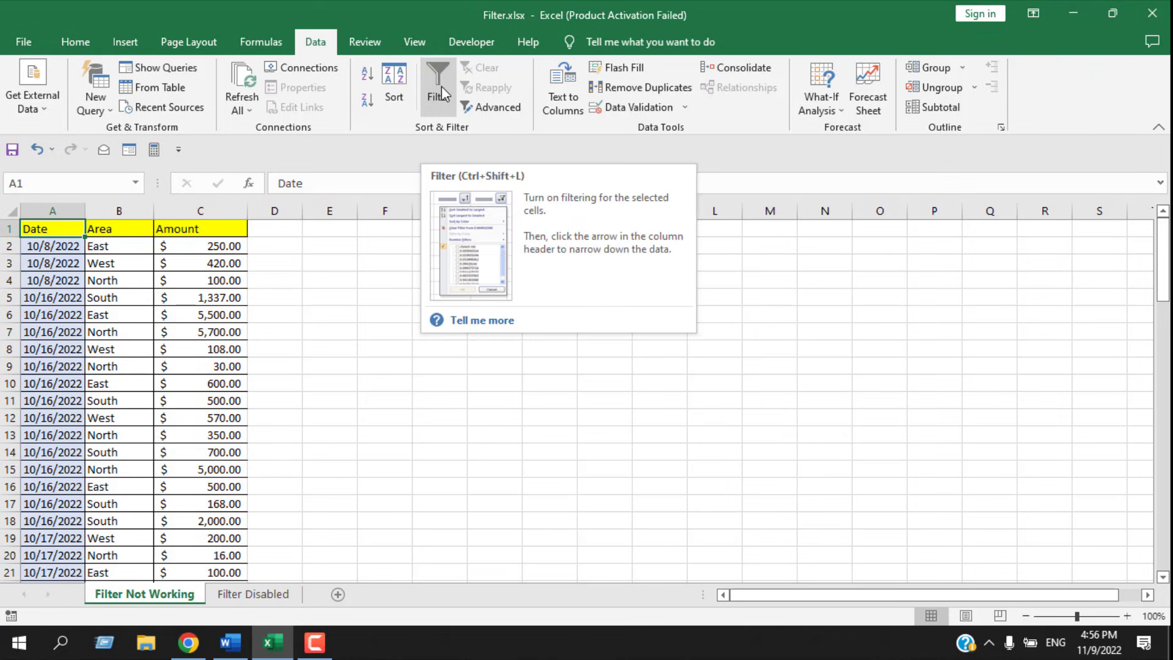
left_click(255, 600)
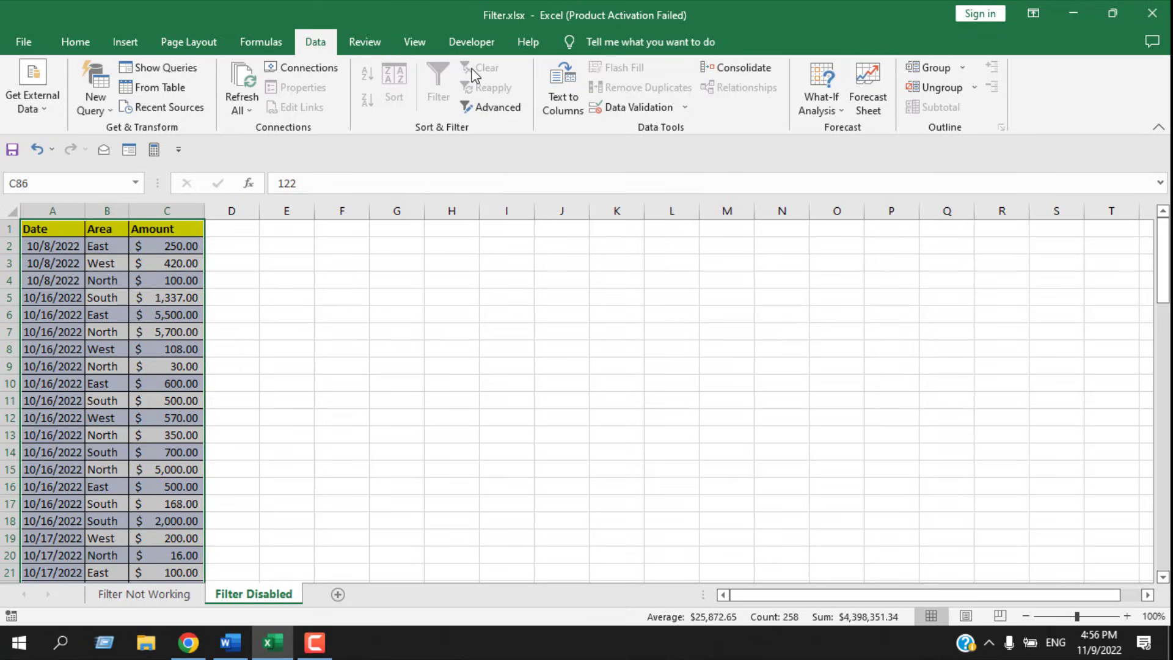
left_click(150, 597)
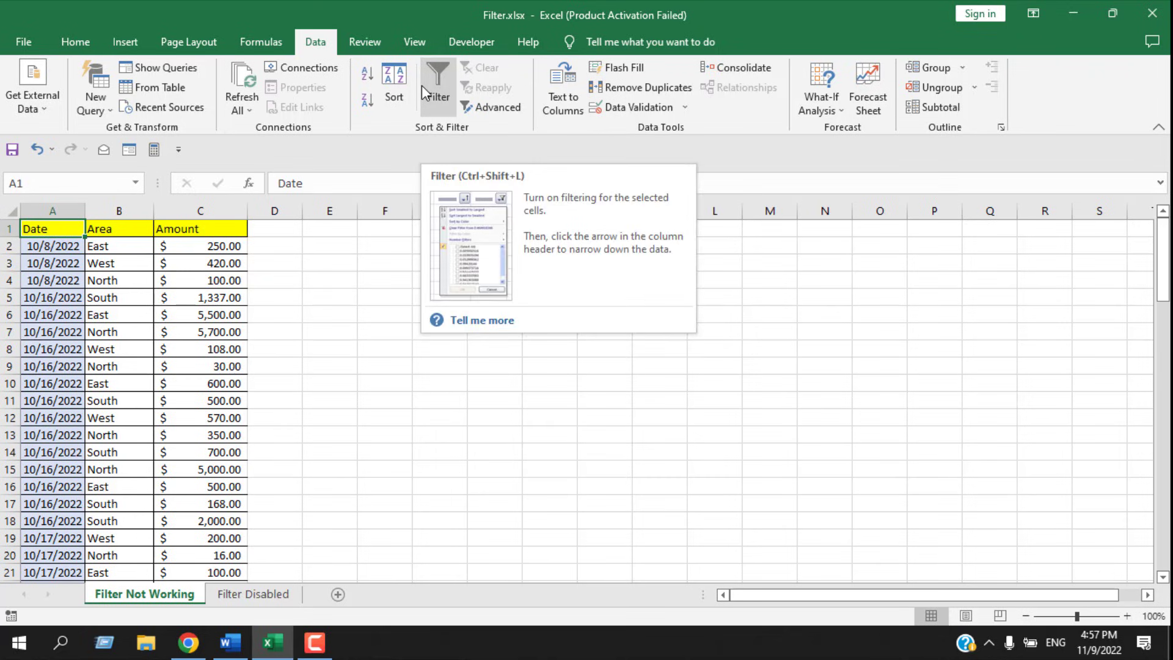
Turn on the Data filter and show only South in the Area column
scroll(72, 249, "down", 3)
scroll(72, 249, "down", 20)
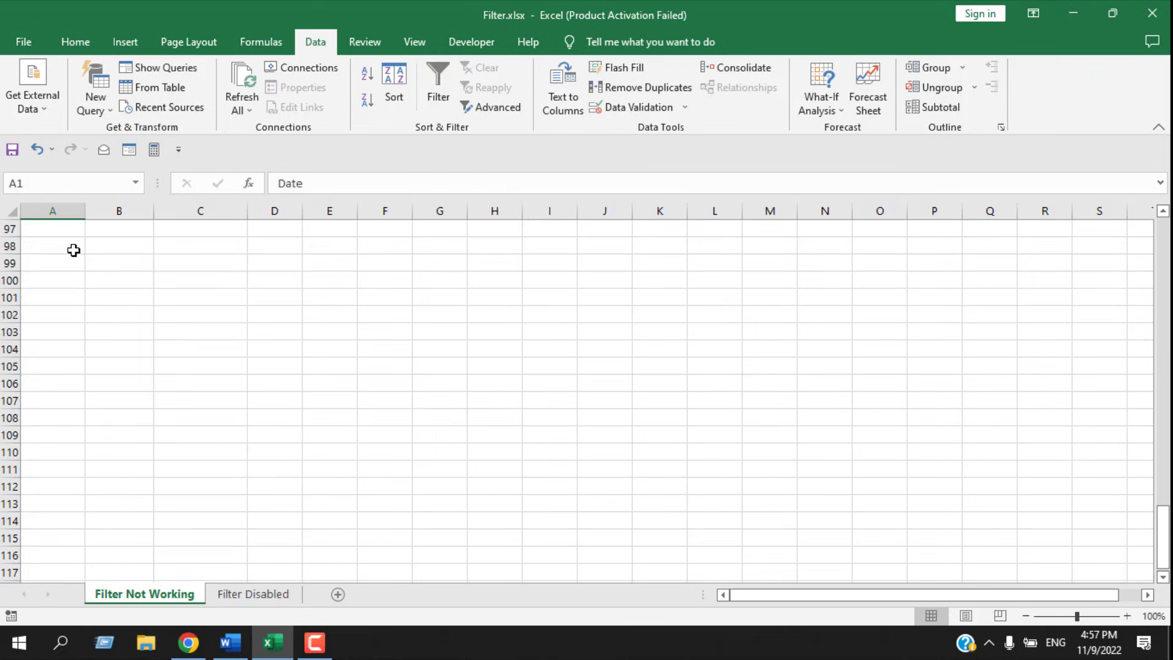
scroll(72, 250, "up", 20)
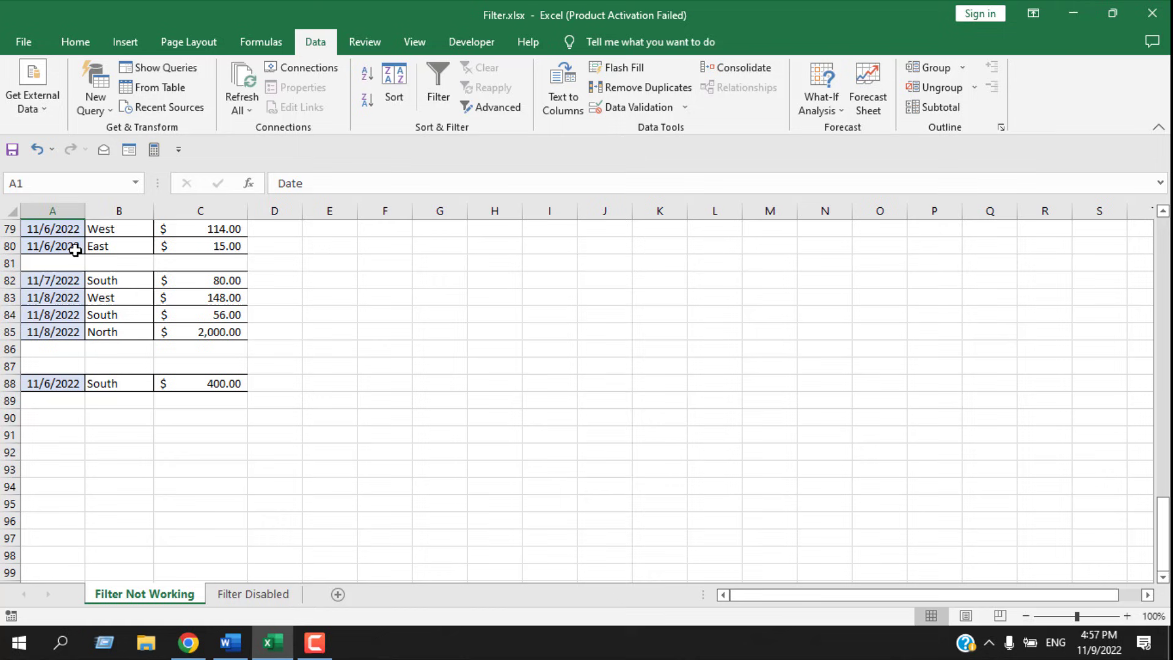
left_click(442, 83)
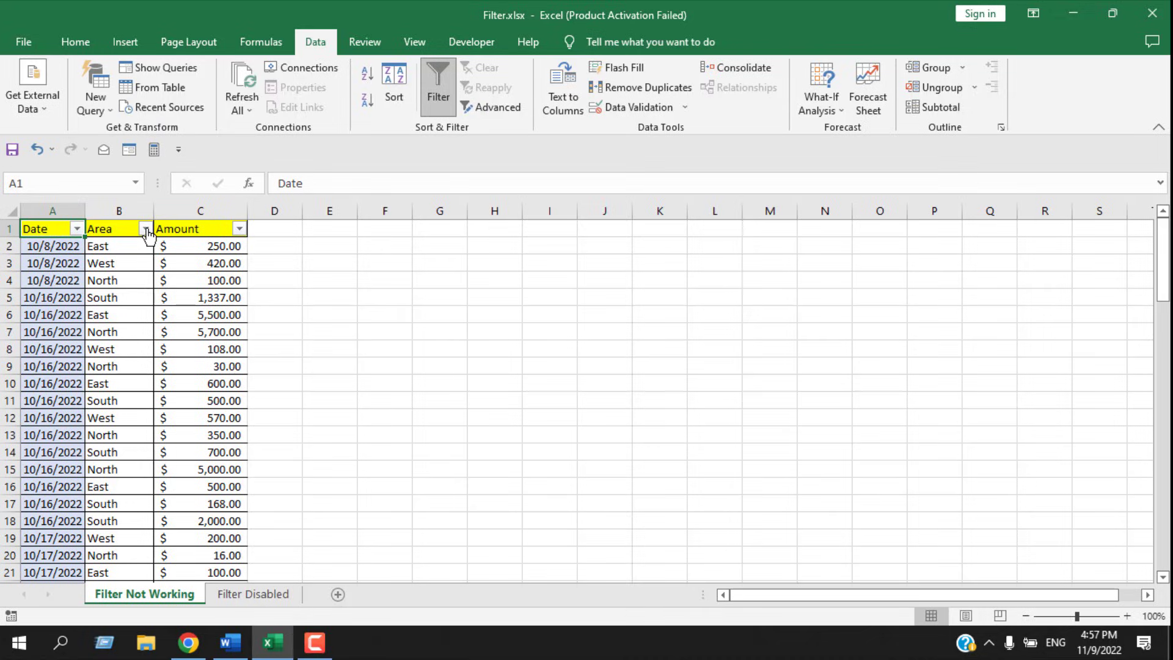
left_click(146, 230)
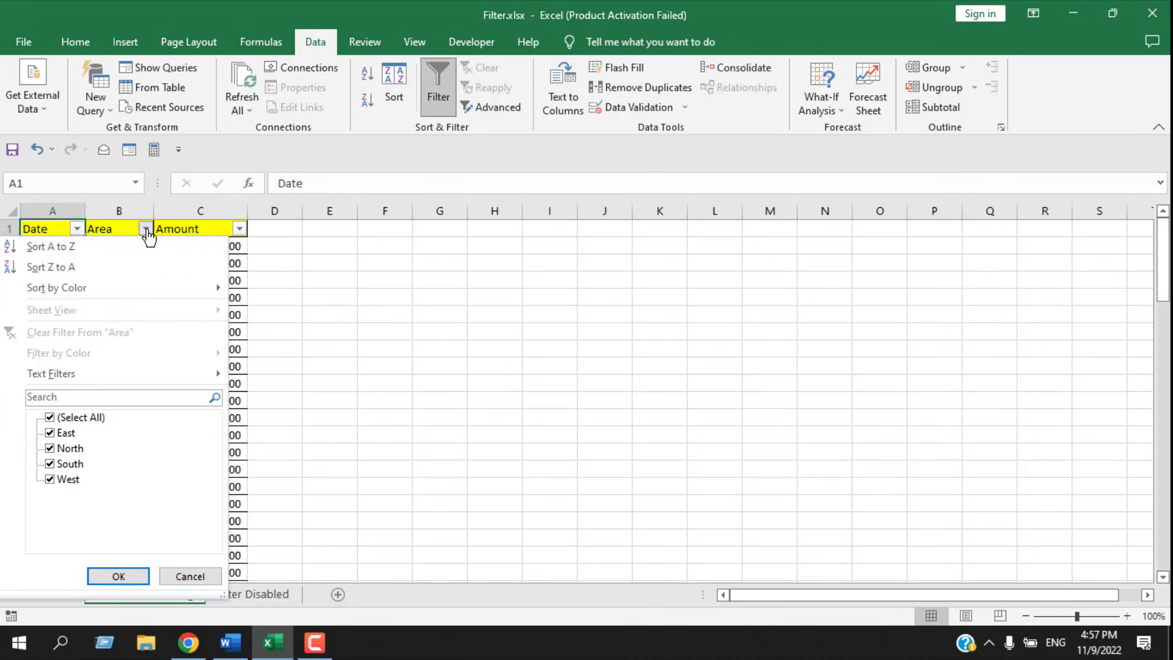
left_click(50, 418)
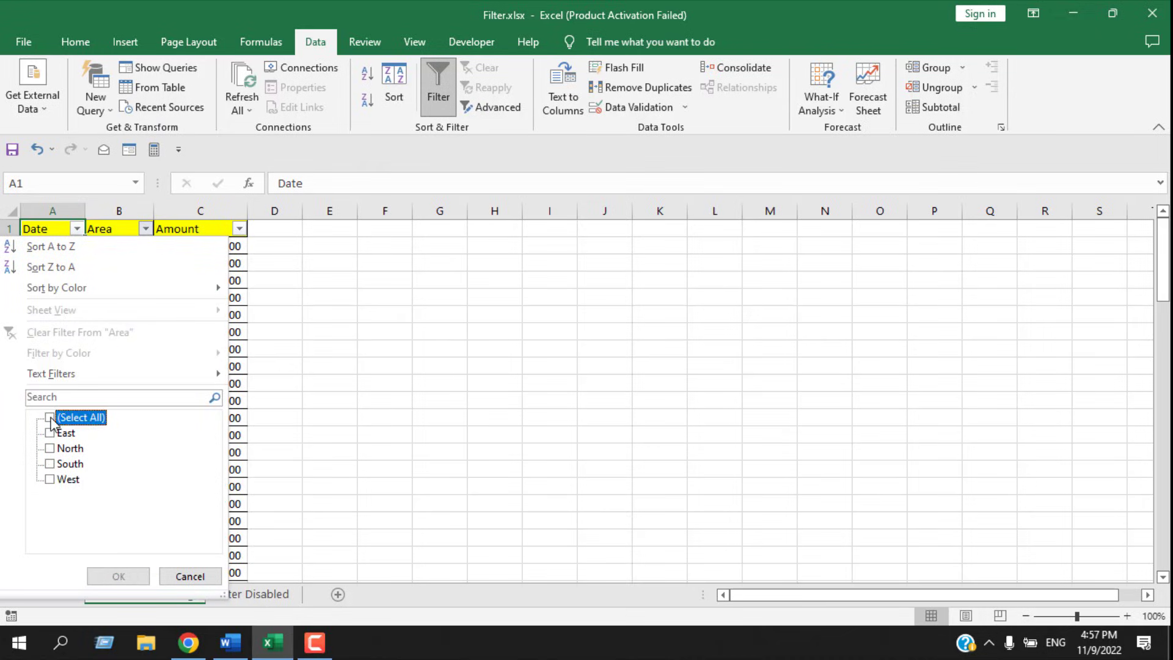
left_click(50, 464)
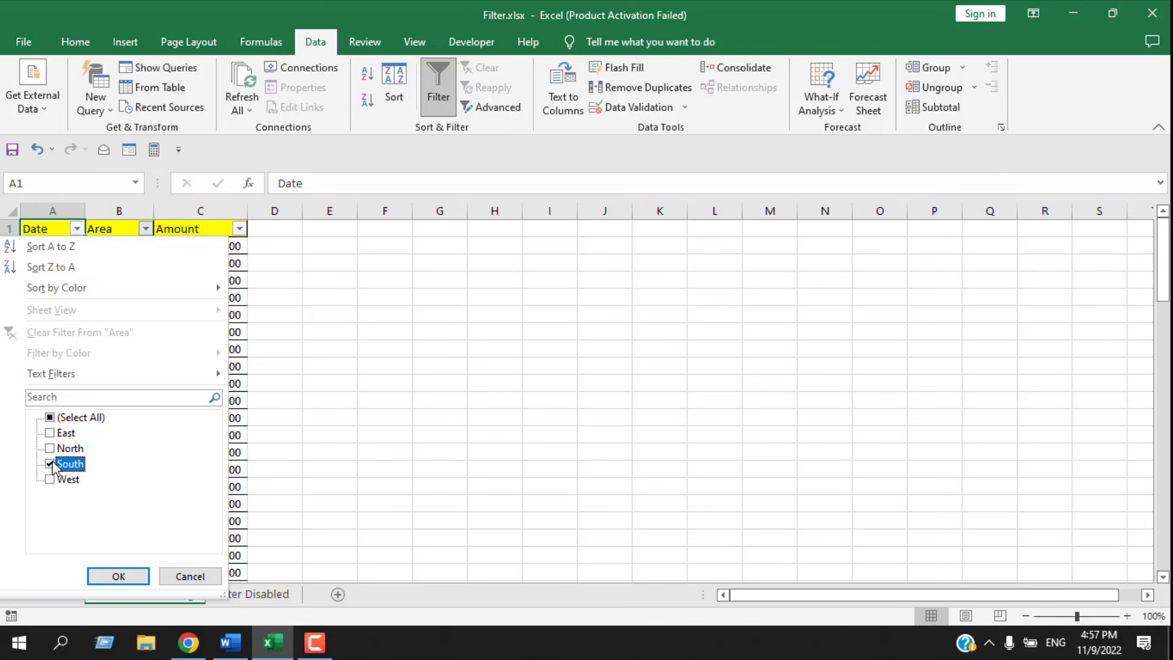
left_click(138, 579)
Inspect the filtered rows below blank row 81, checking the amount in C78
scroll(134, 299, "down", 9)
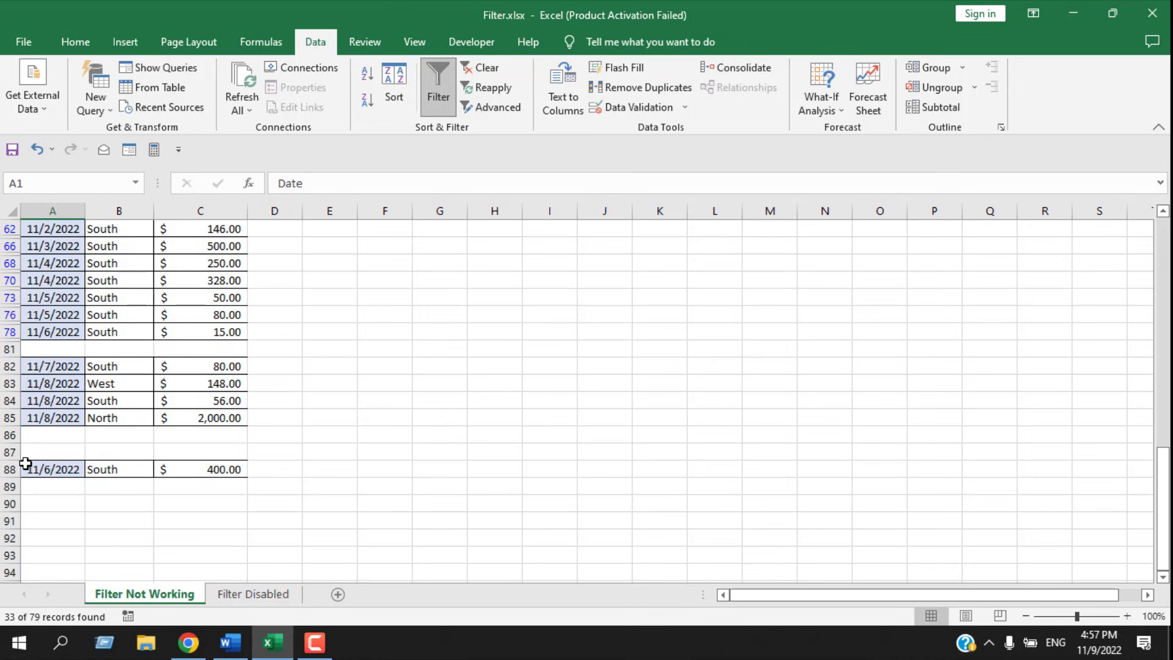
left_click(239, 333)
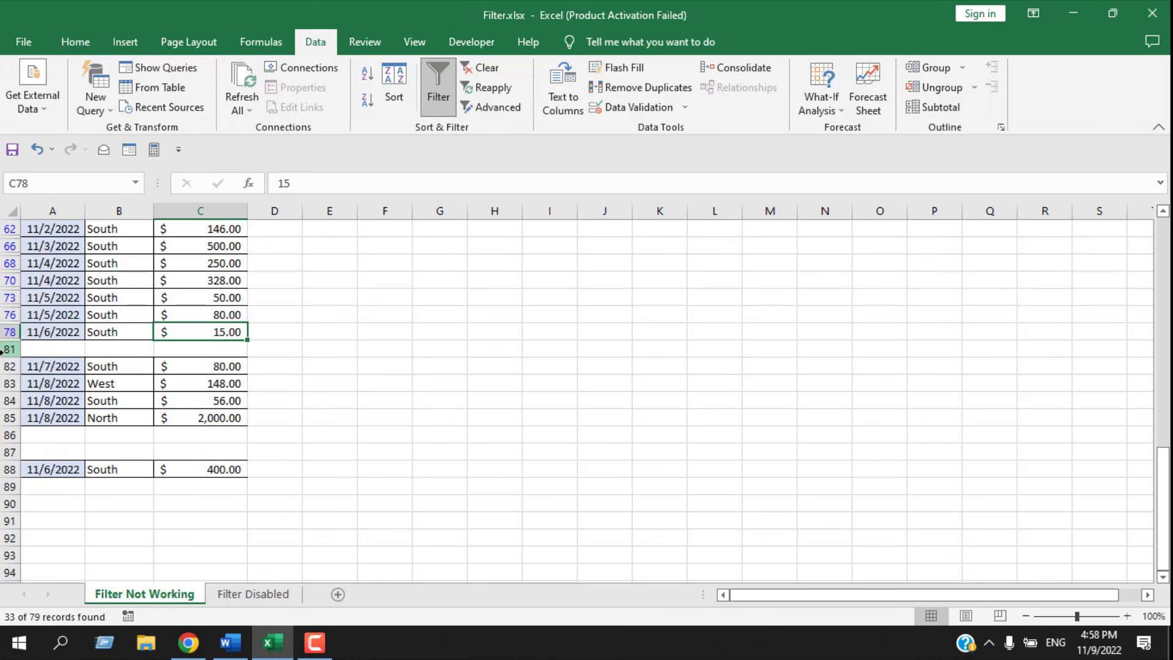
scroll(226, 411, "up", 10)
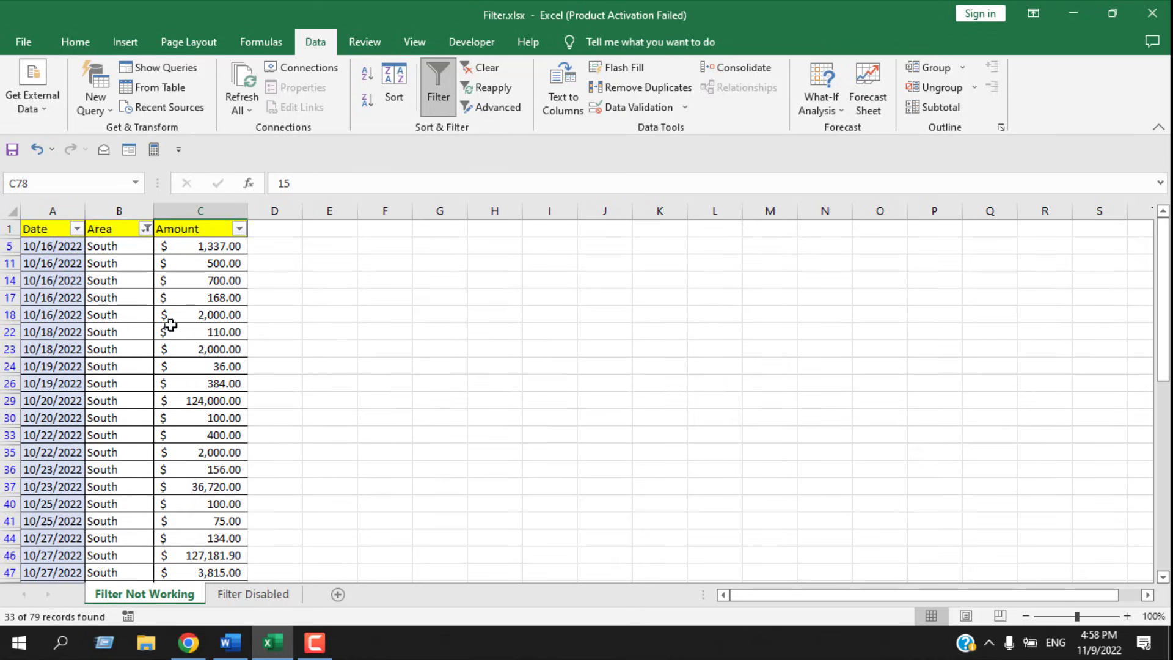
left_click(115, 231)
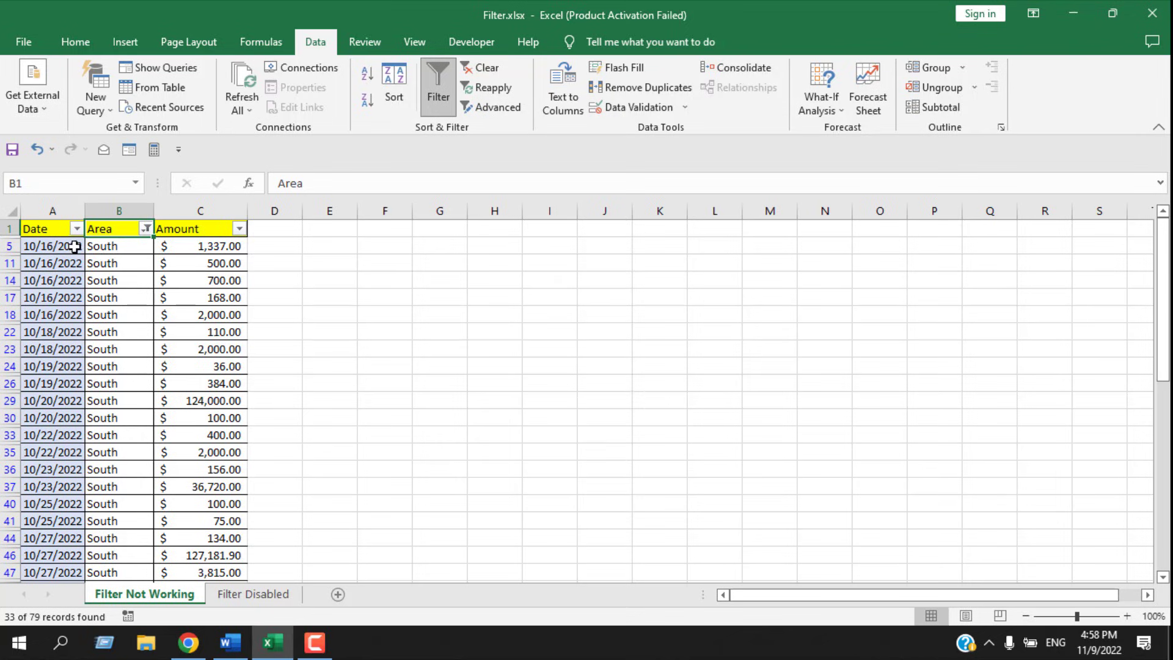
scroll(73, 246, "down", 9)
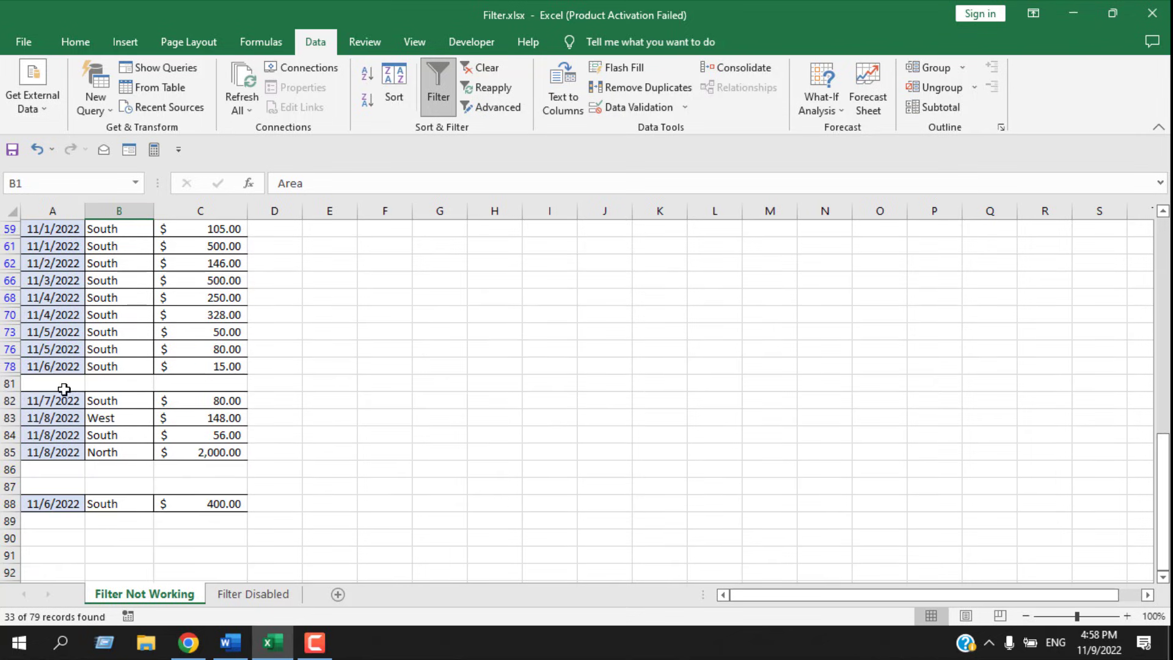
scroll(143, 386, "up", 9)
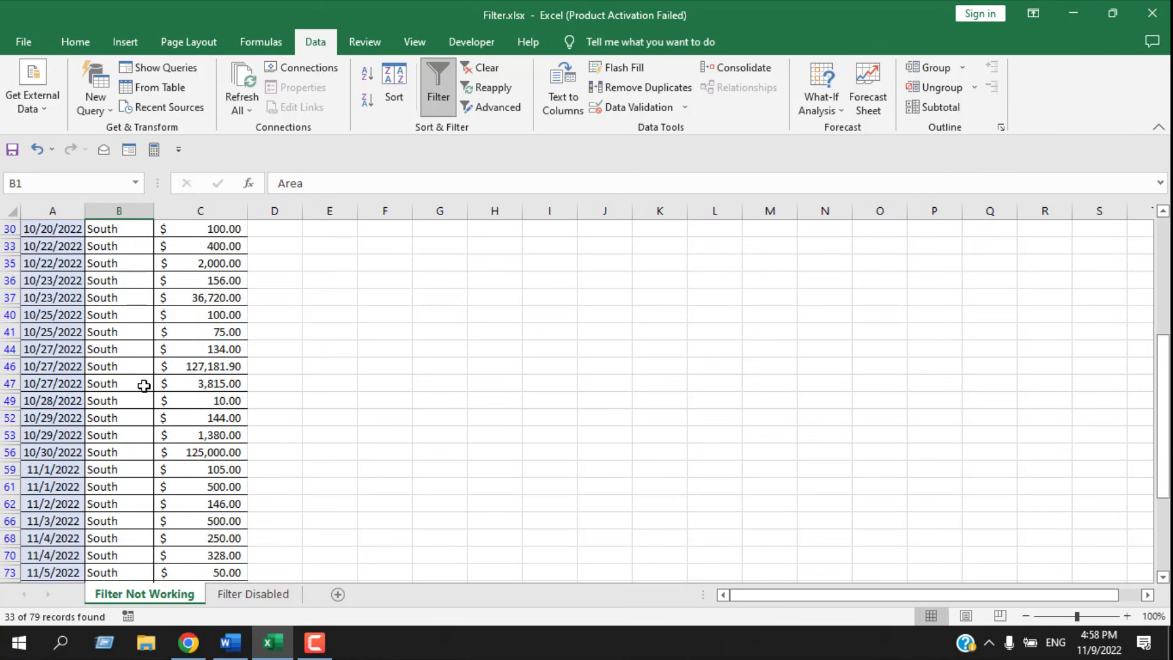
Clear the South filter, turn filtering off, and reapply it to A1:C88
left_click(480, 70)
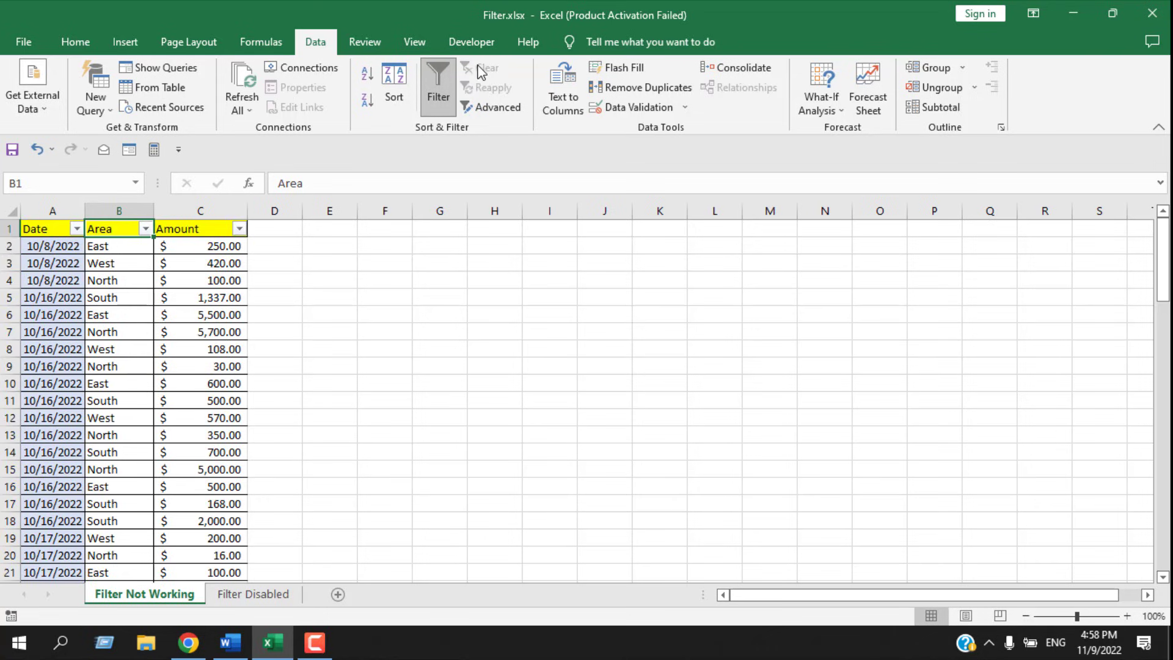
left_click(441, 93)
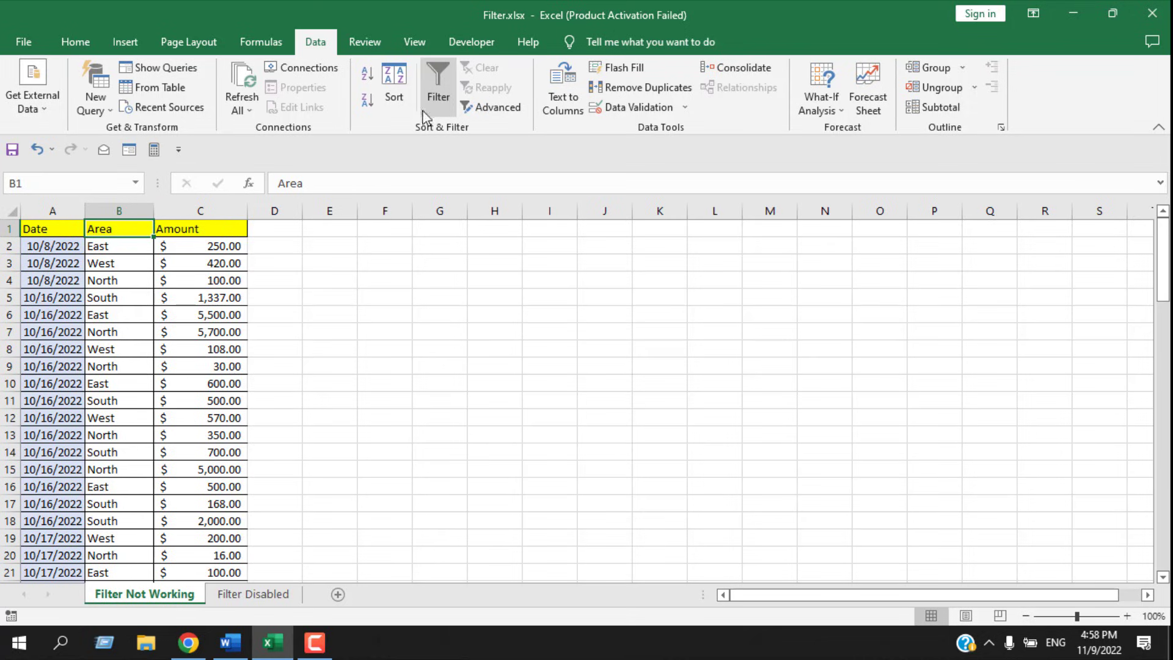
left_click(66, 231)
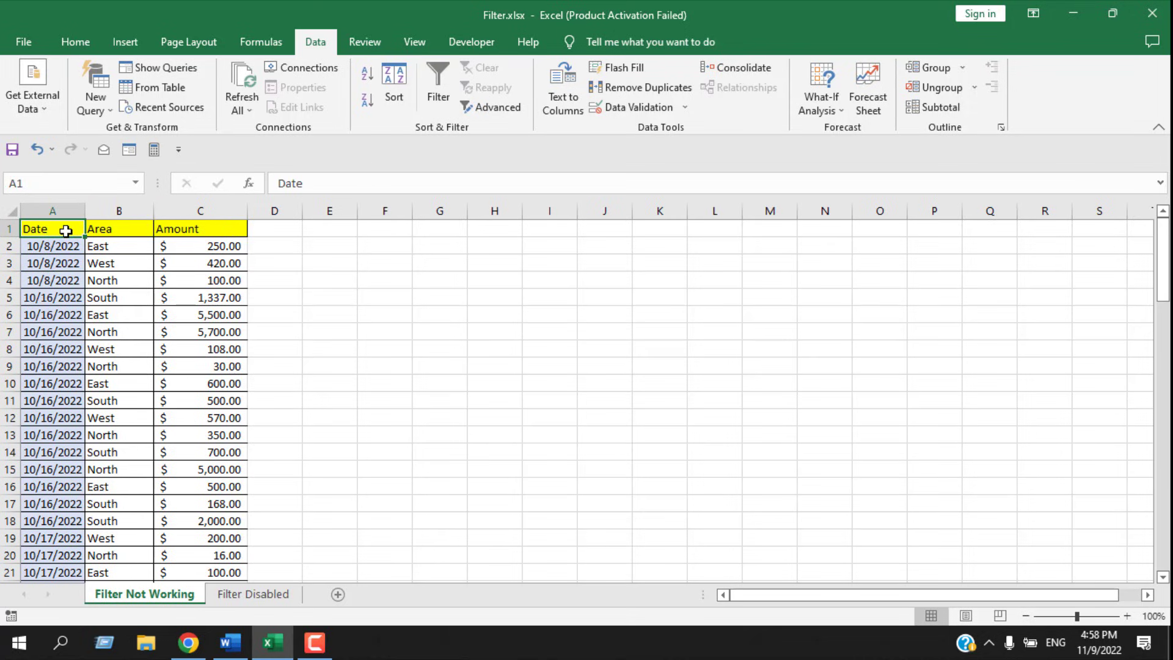
key("ctrl+shift+Right")
key("ctrl+shift+Down")
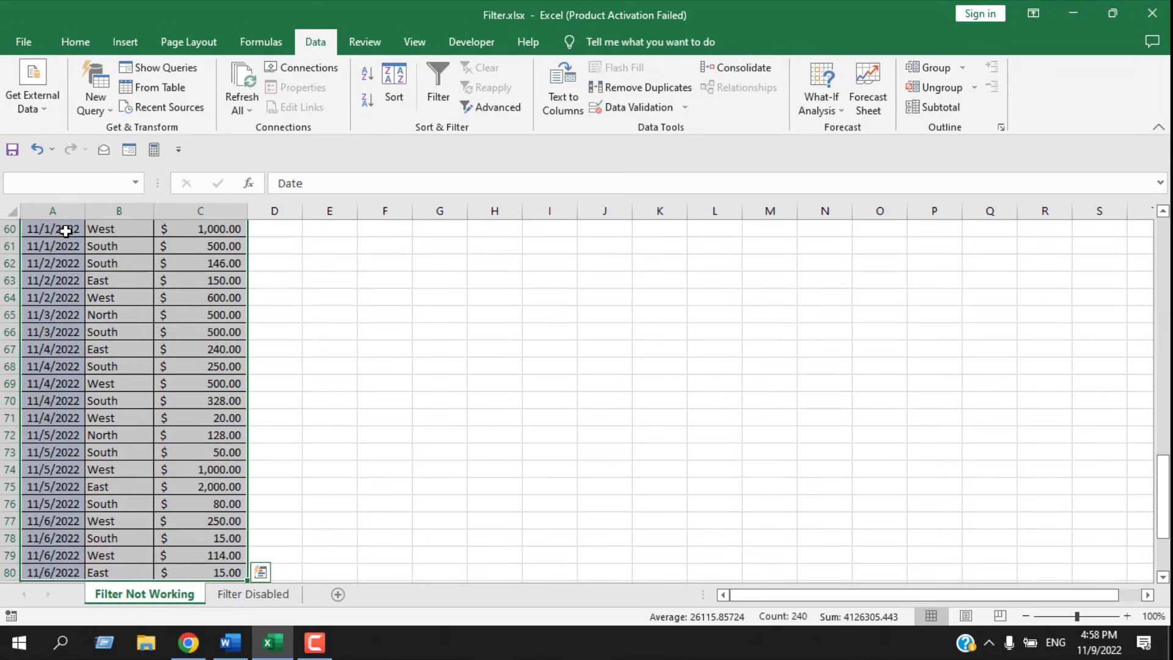
scroll(61, 260, "down", 4)
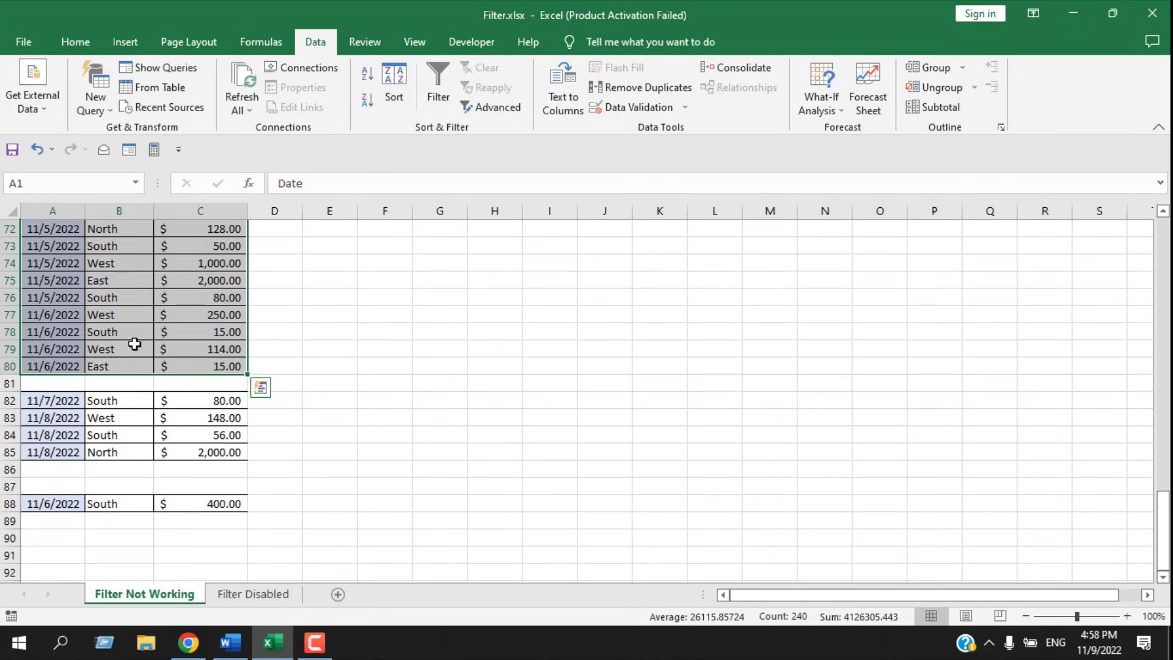
key("shift+Down")
key("shift+Down")
key("shift+Down")
key("shift+Down")
key("shift+Down")
key("shift+Down")
key("shift+Down")
key("shift+Down")
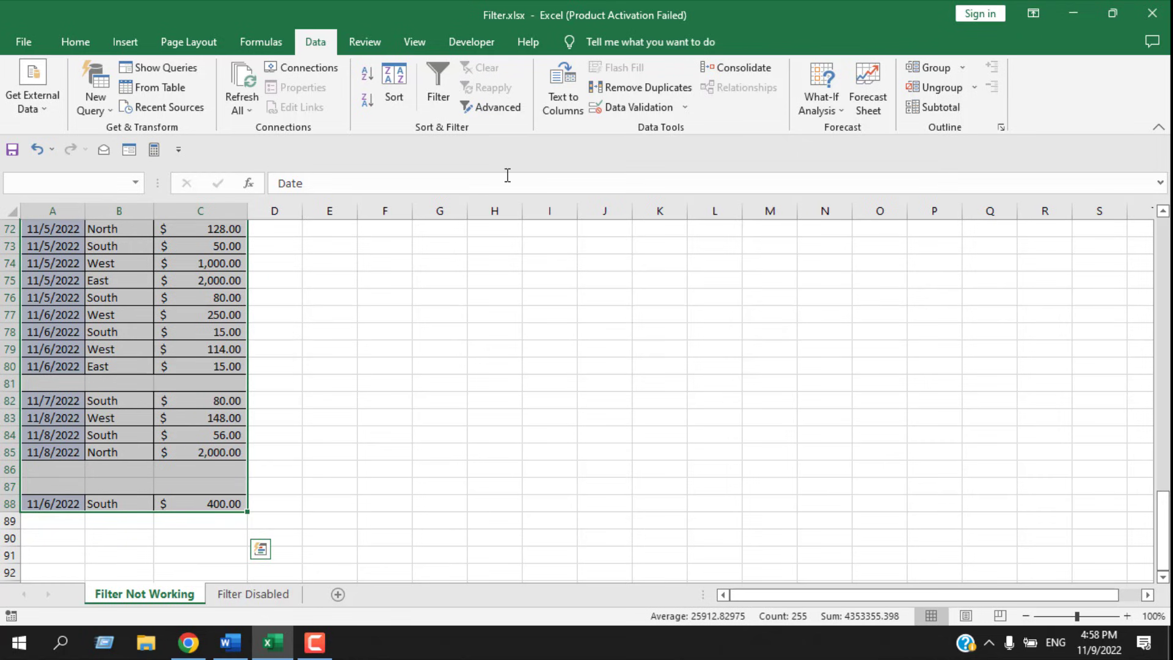
left_click(452, 95)
scroll(97, 376, "up", 20)
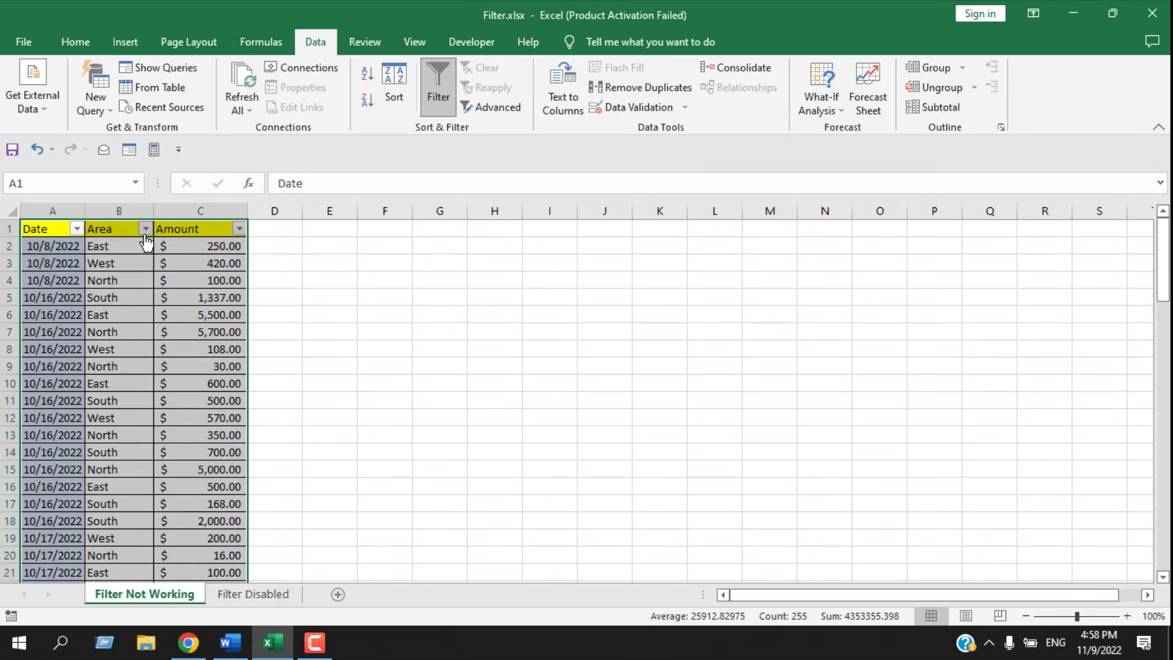
Filter the Area column to show only South
left_click(145, 230)
left_click(51, 418)
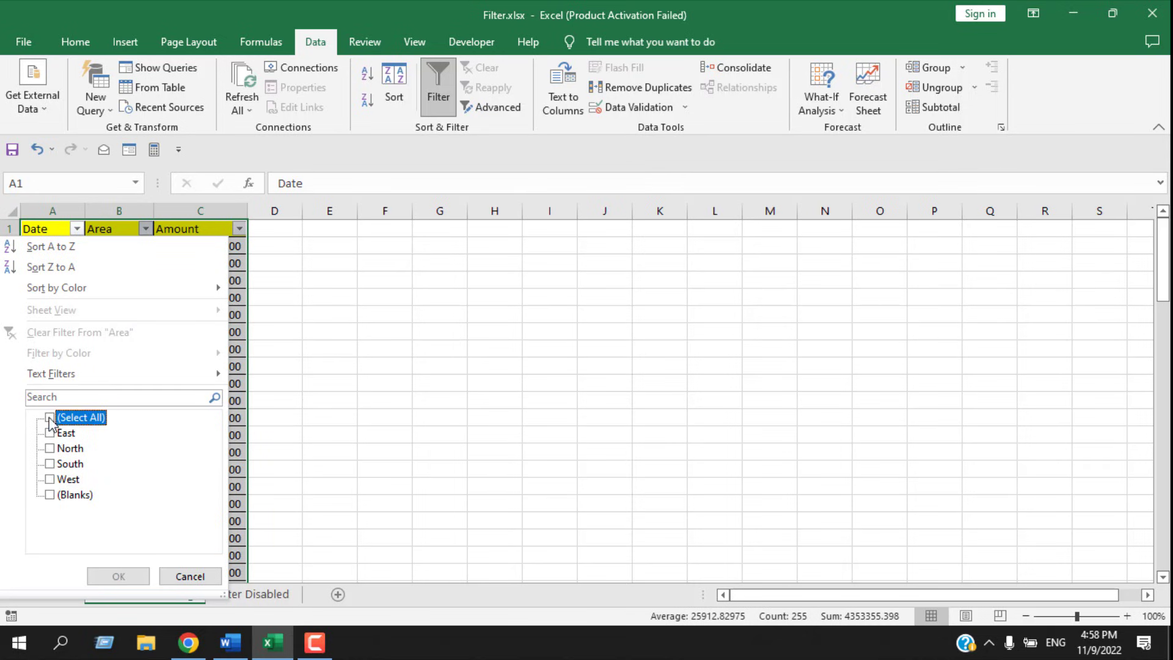
left_click(50, 464)
left_click(118, 576)
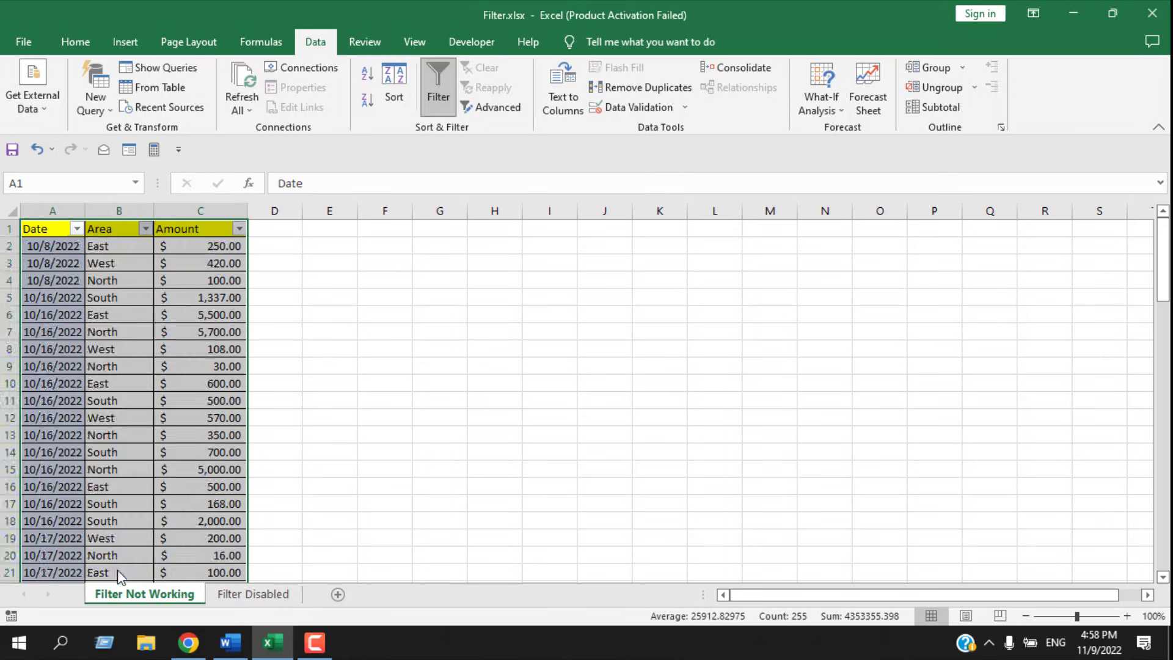
Verify the 36 South records through row 88, then clear and switch off filtering
scroll(160, 409, "down", 9)
scroll(152, 366, "down", 1)
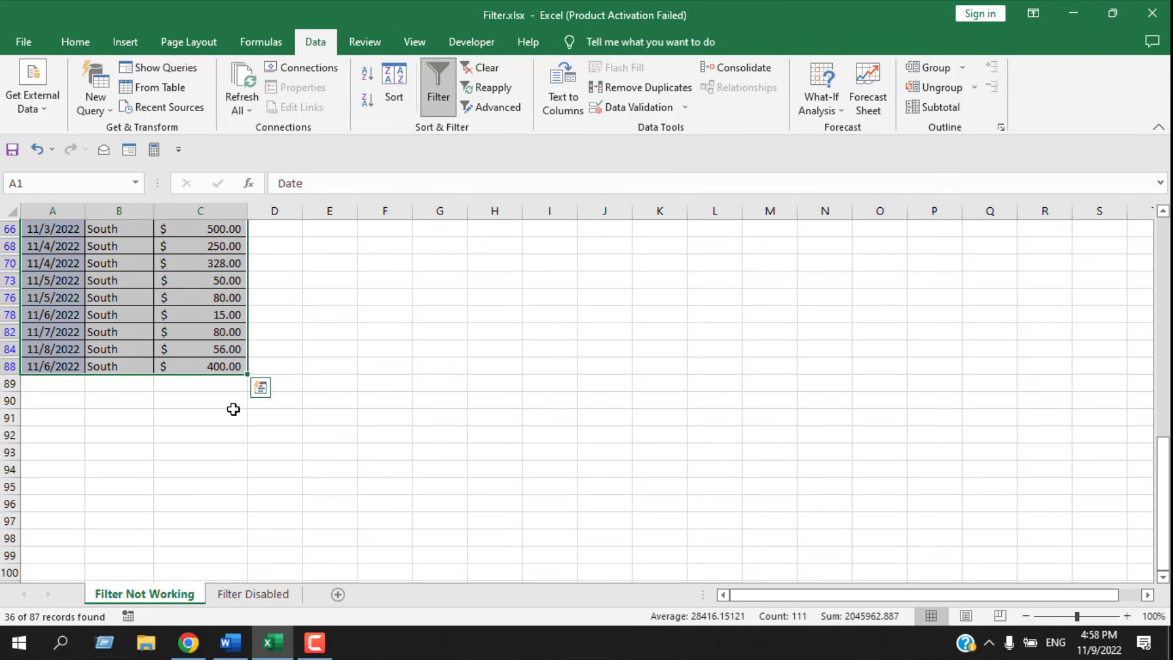
scroll(157, 326, "up", 8)
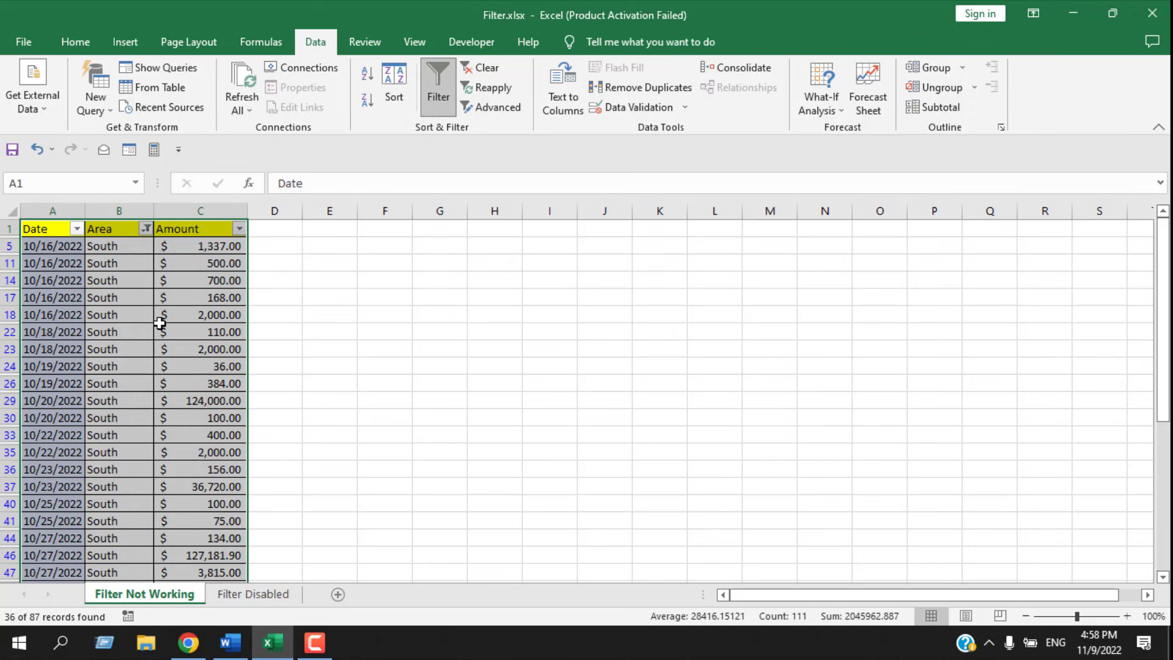
left_click(478, 71)
left_click(438, 86)
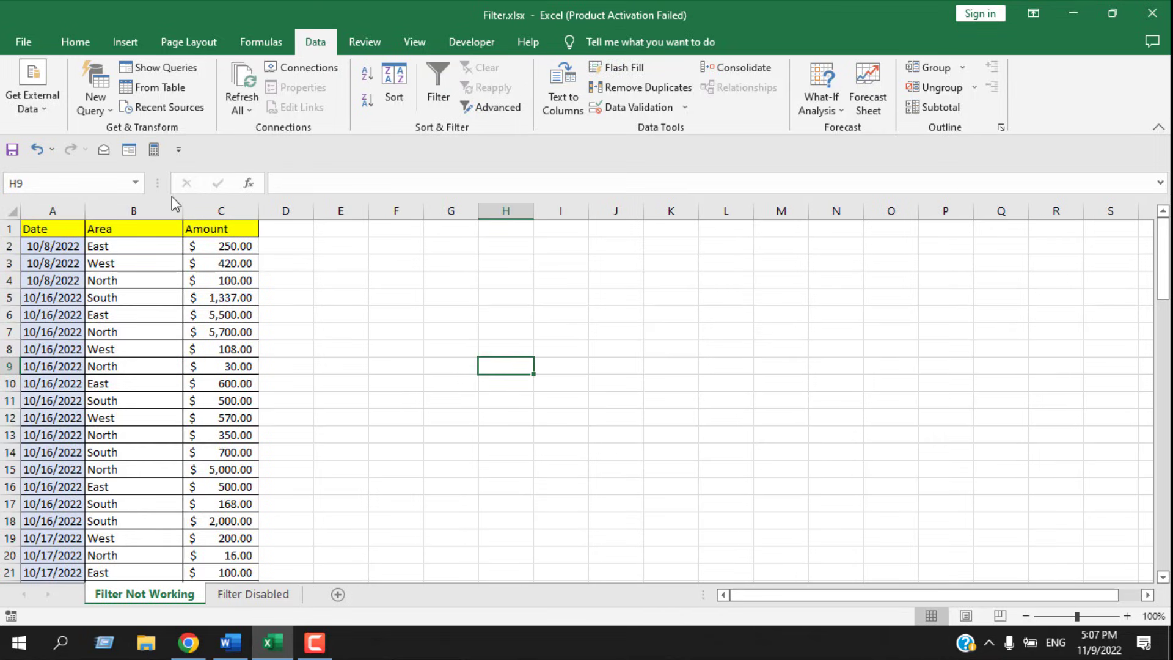
Turn filtering back on and overwrite East in B2 with Blue
left_click(134, 229)
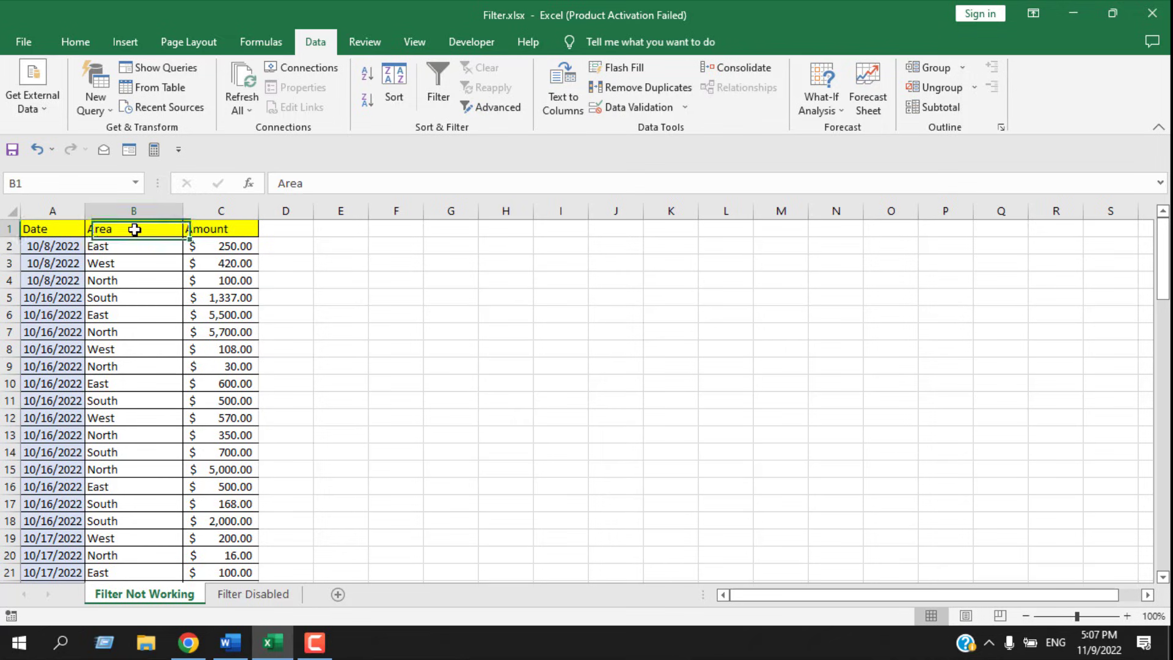
left_click(439, 88)
left_click(139, 252)
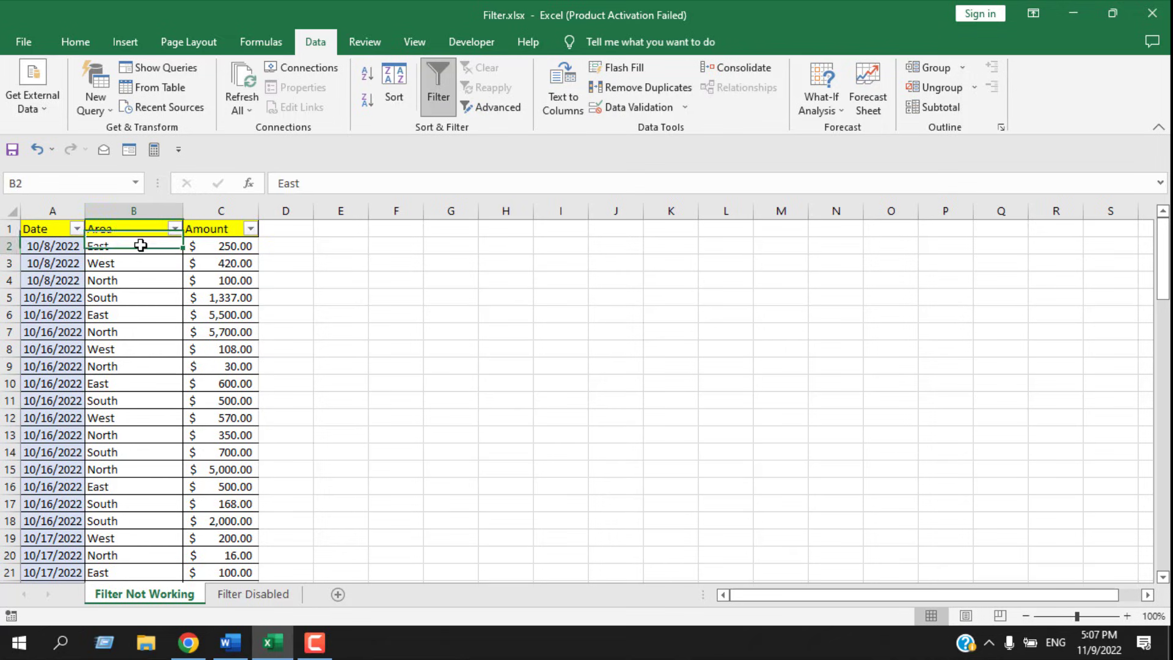
type("Blue")
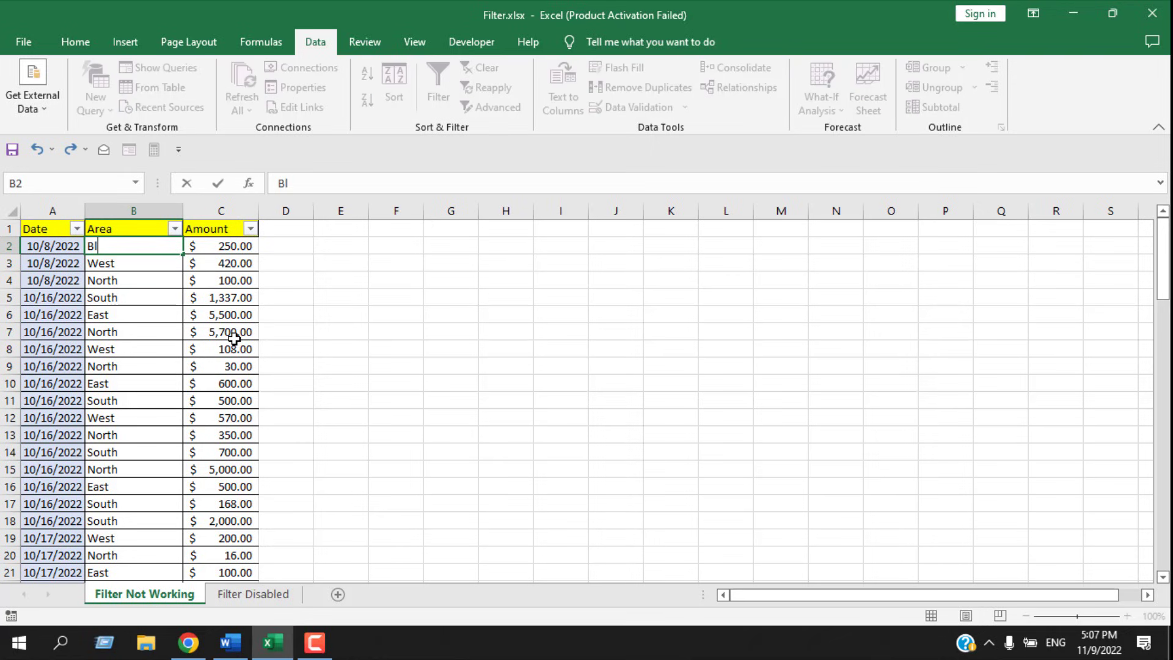
left_click(396, 348)
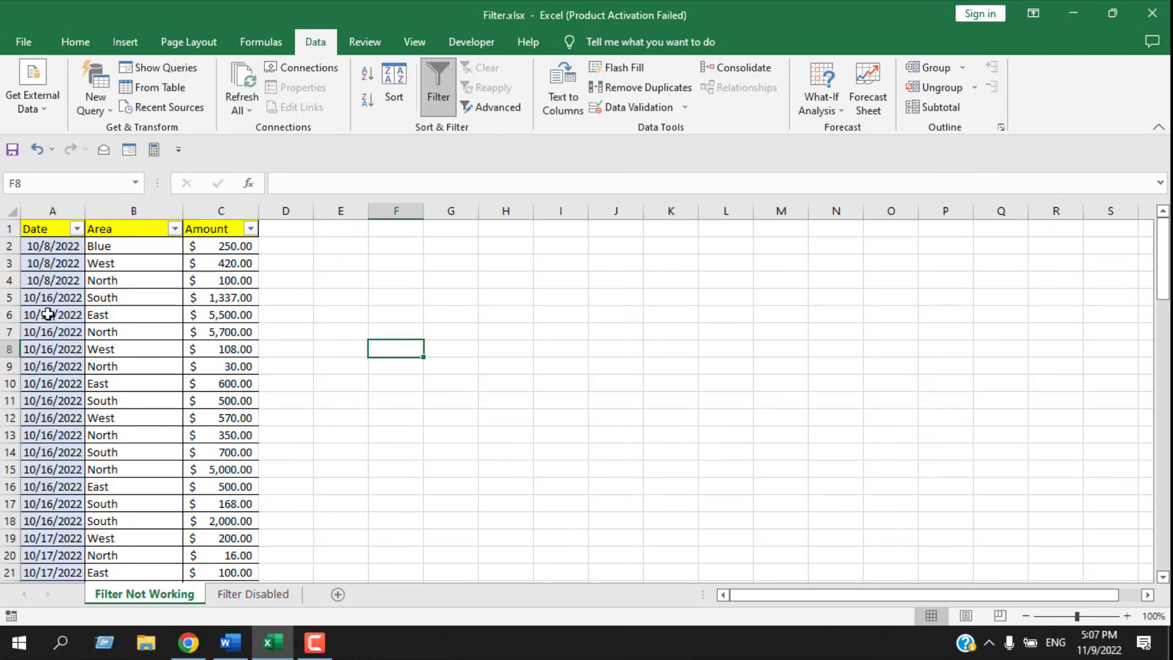
left_click(9, 246)
Hide row 2, confirm the Area filter omits Blue, and select rows 1–3
right_click(9, 246)
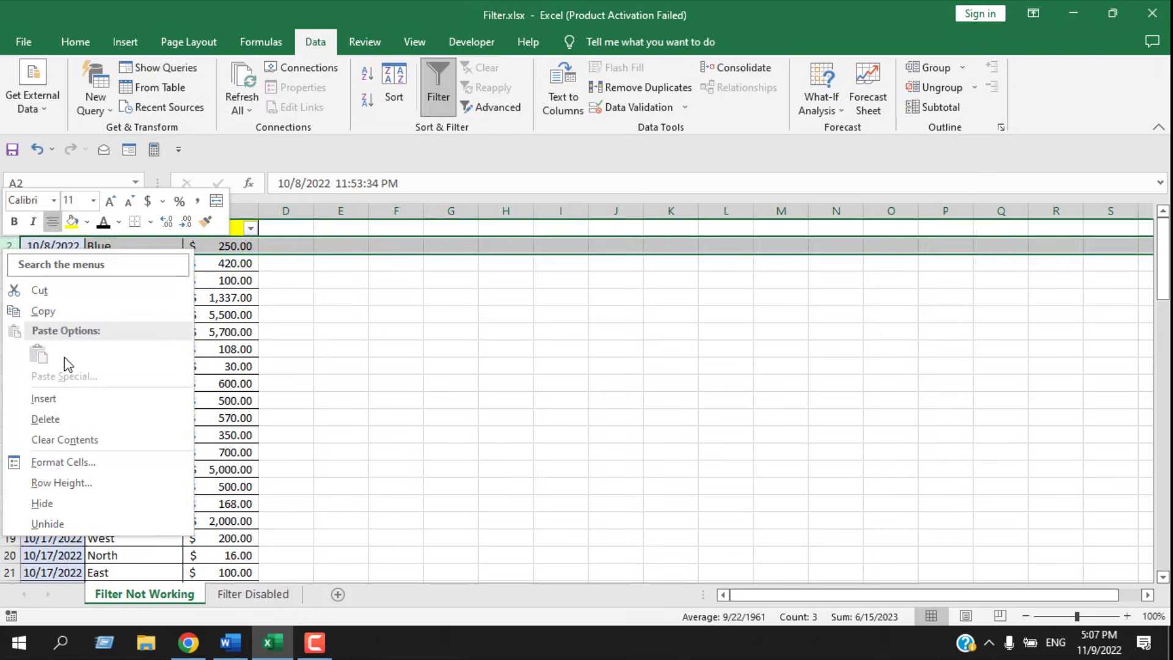
left_click(67, 503)
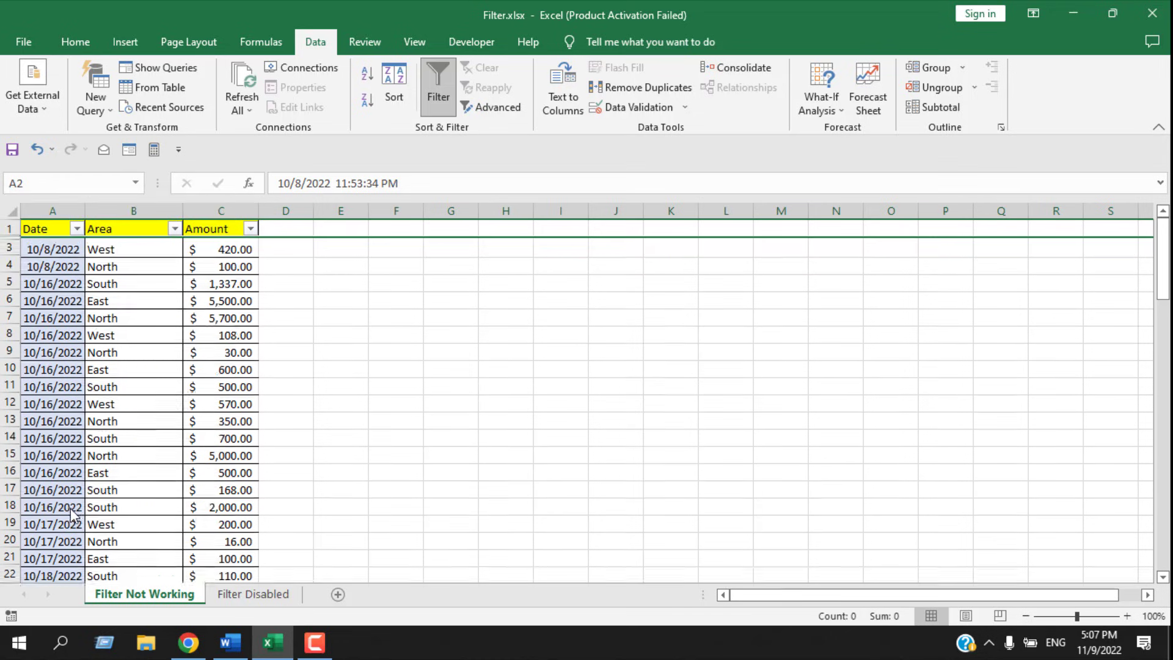
left_click(175, 230)
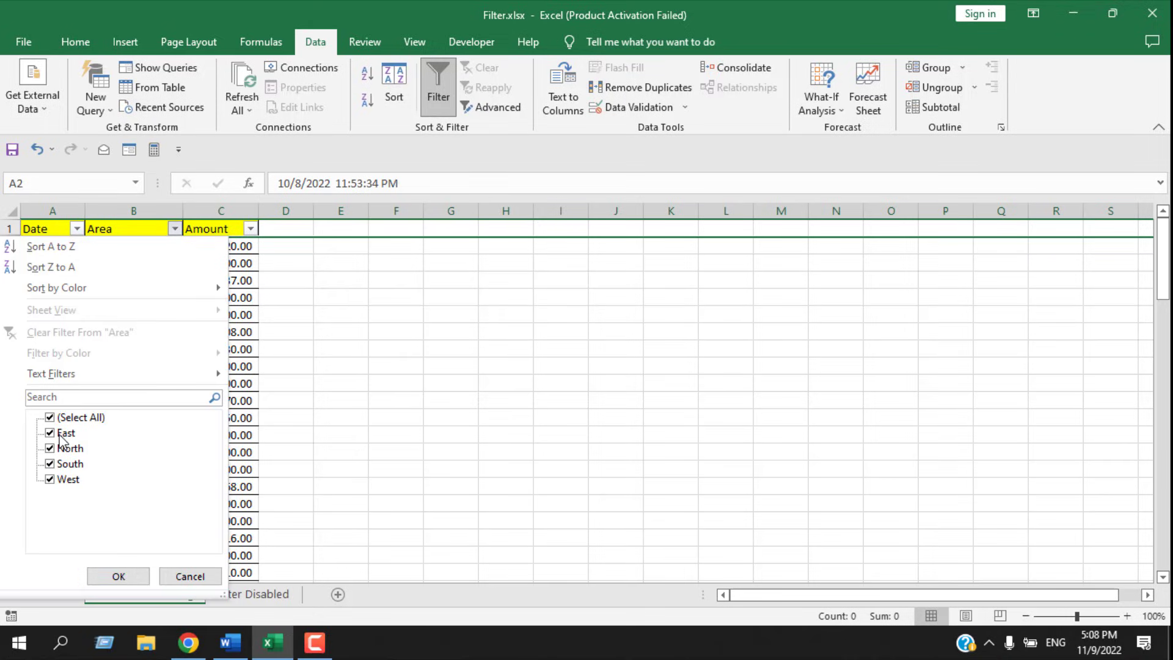
left_click(119, 576)
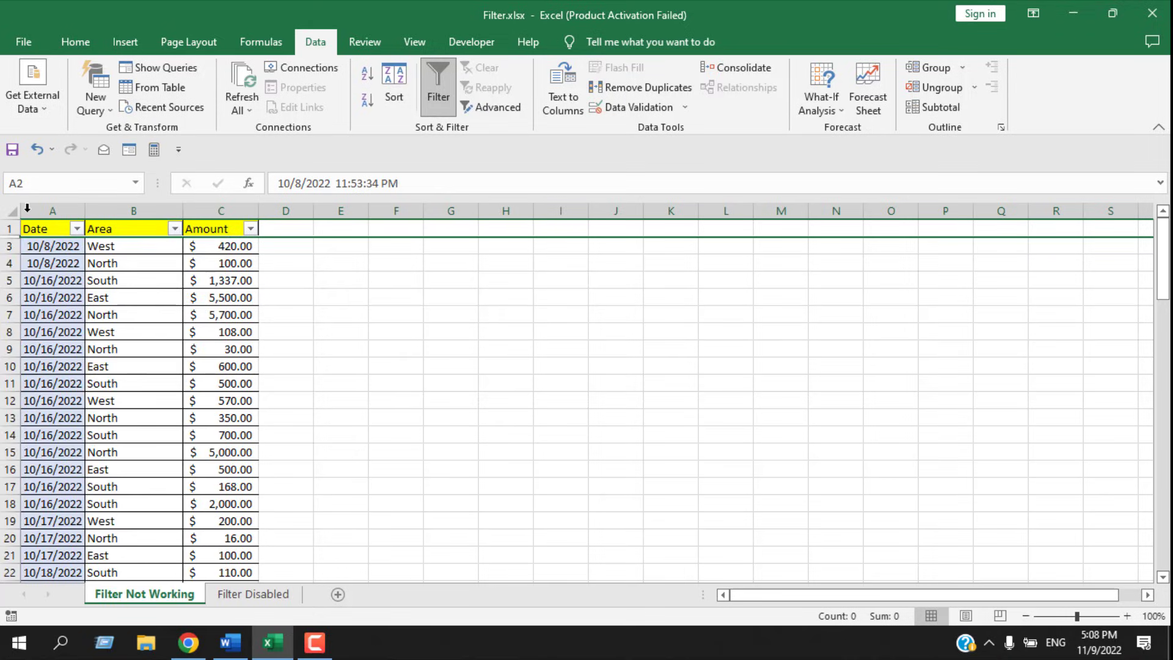
left_click(10, 247)
left_click_drag(11, 247, 9, 229)
Unhide row 2 and check the Area filter list now includes Blue
right_click(67, 250)
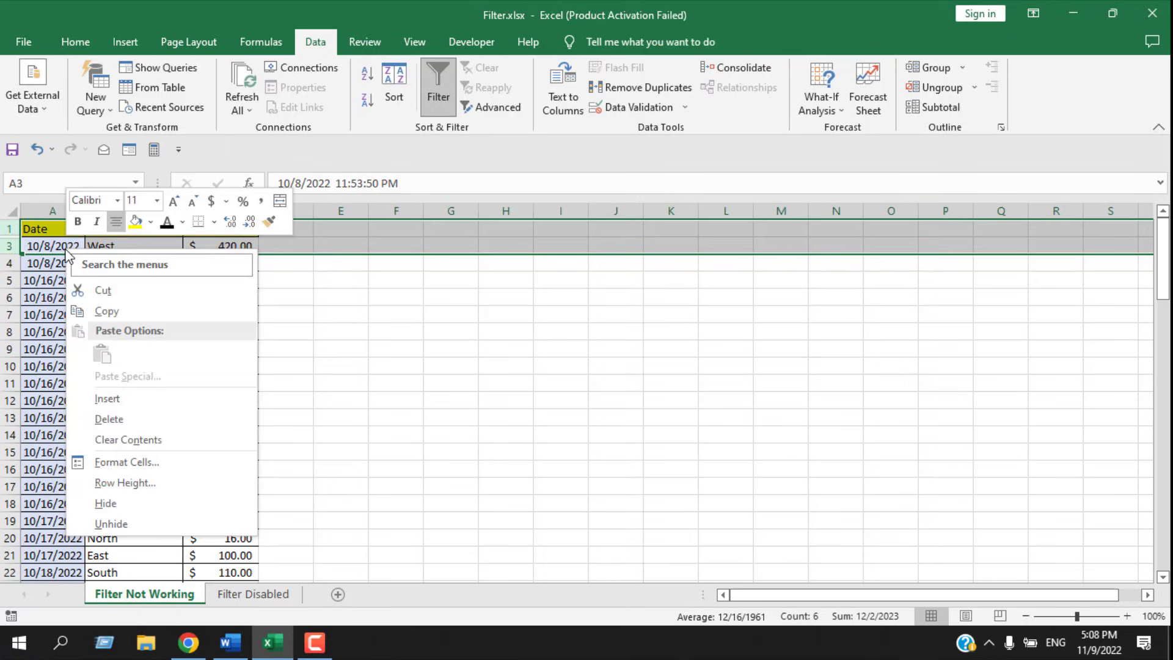
left_click(141, 524)
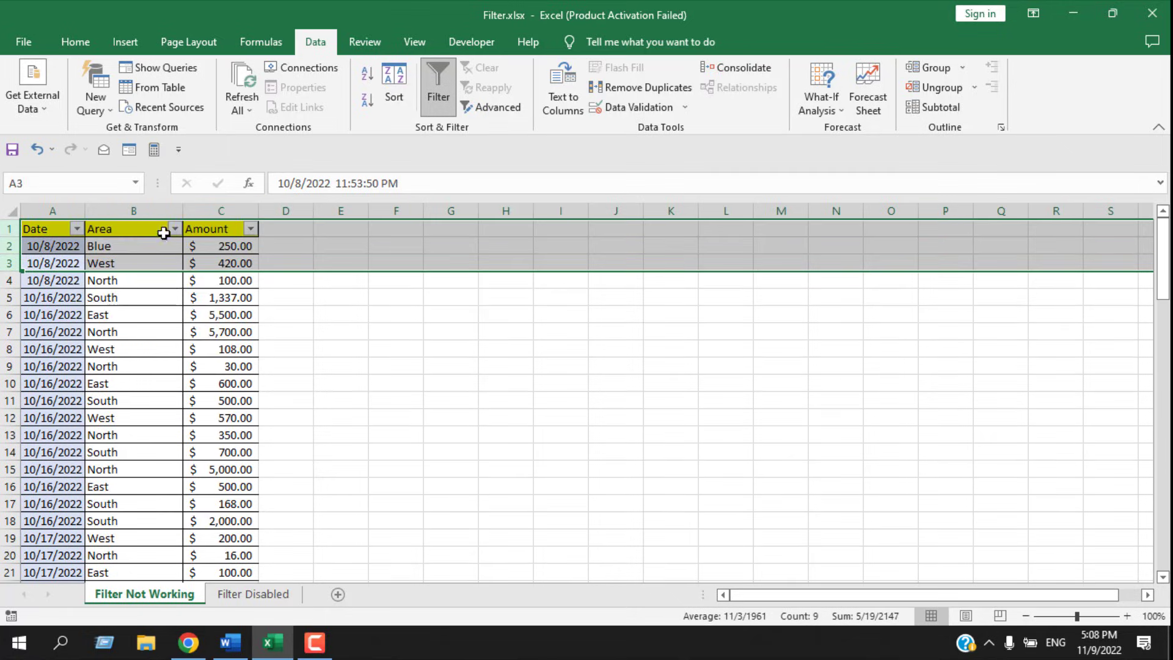
left_click(177, 229)
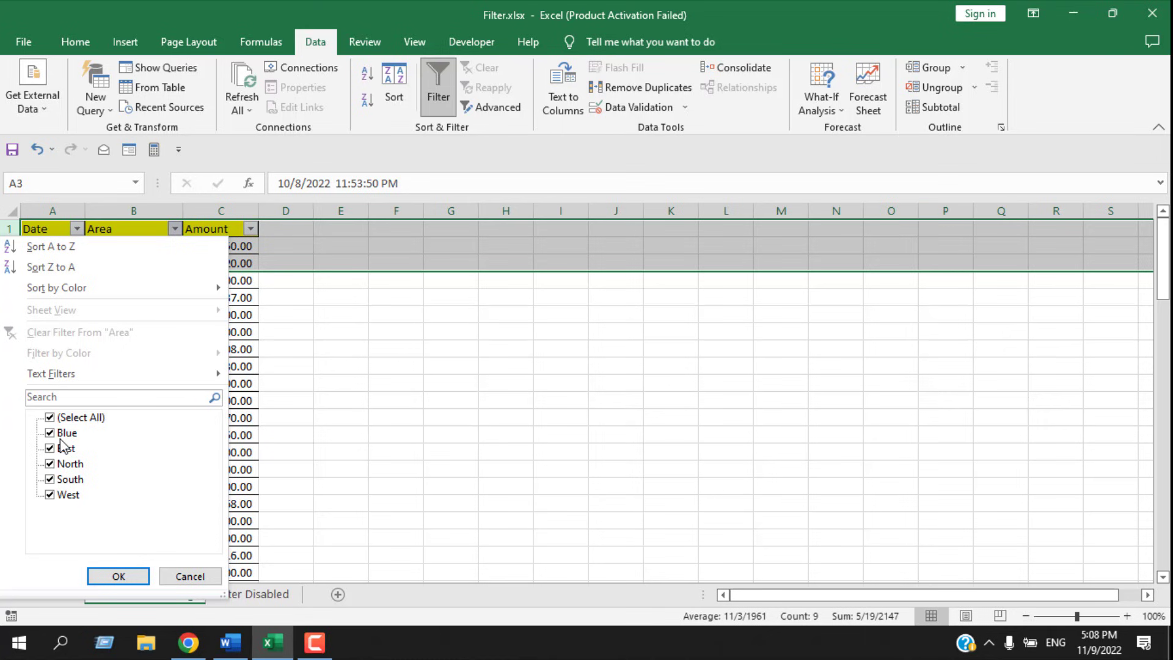
left_click(190, 577)
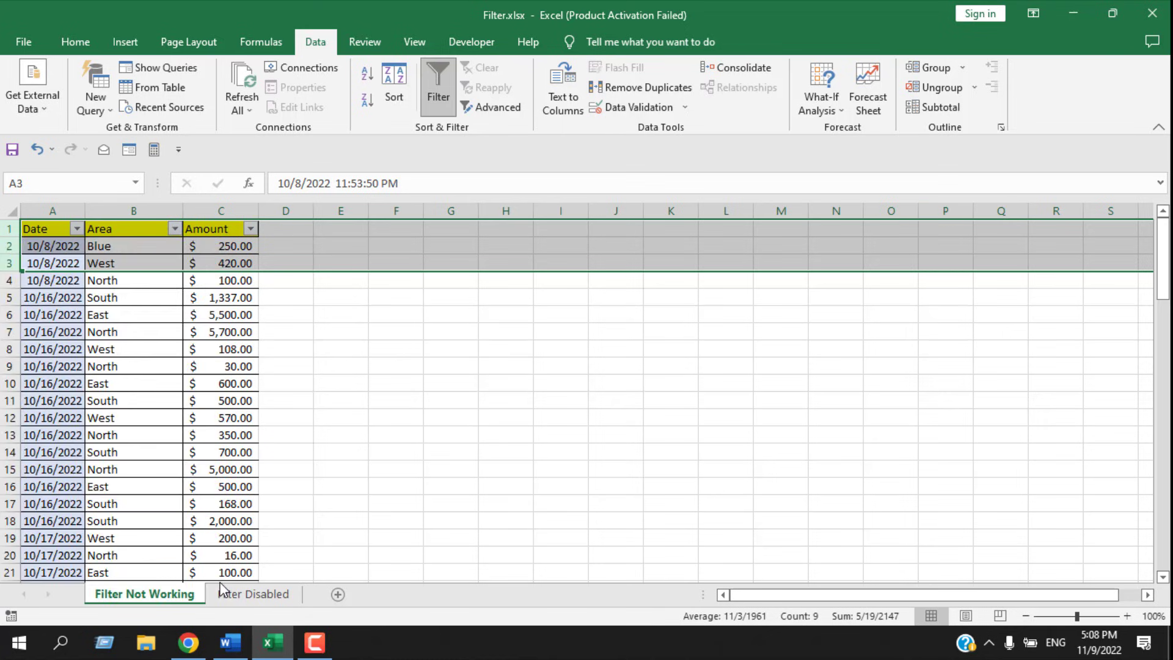
left_click(369, 470)
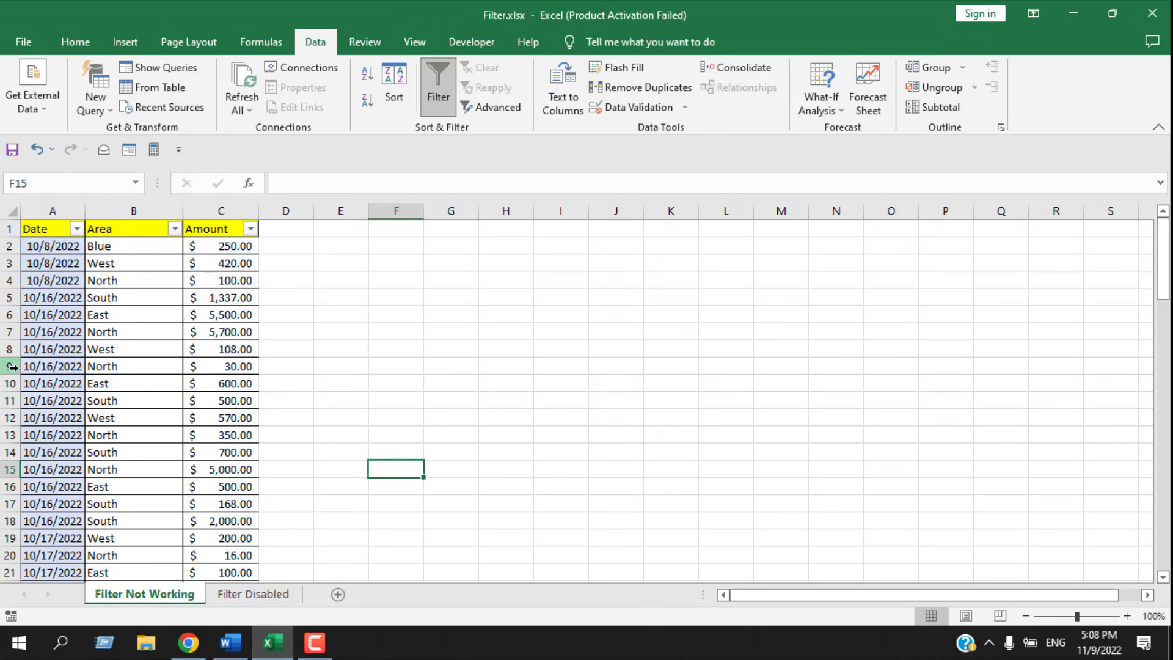
Change B2 from Blue back to East
left_click(113, 252)
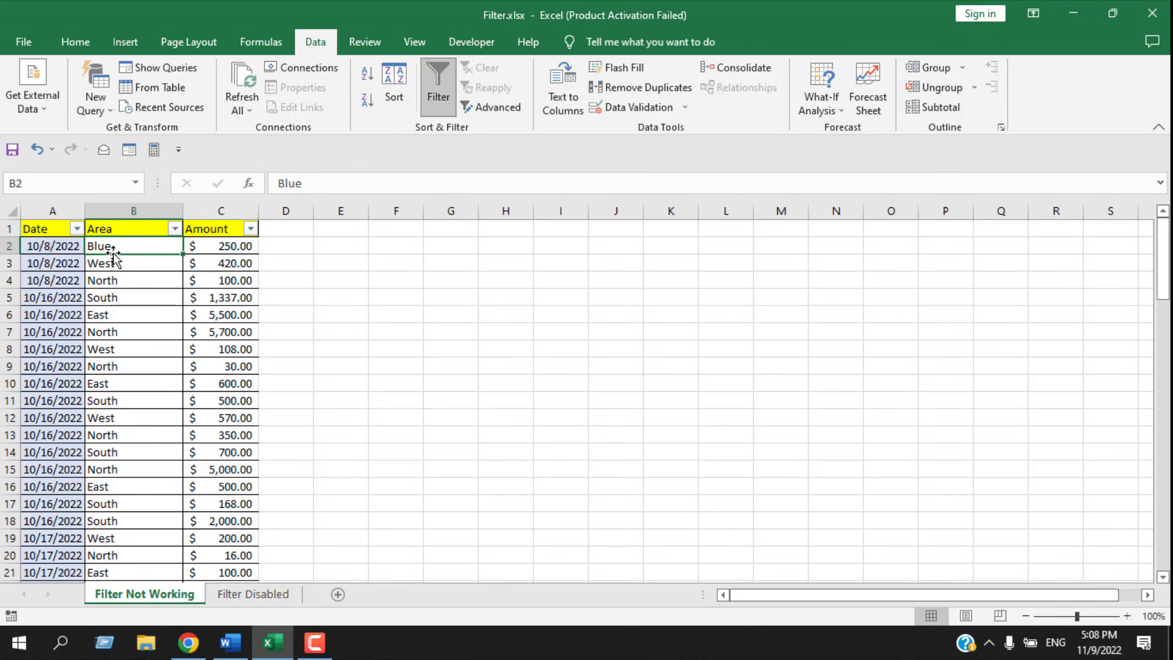
type("East")
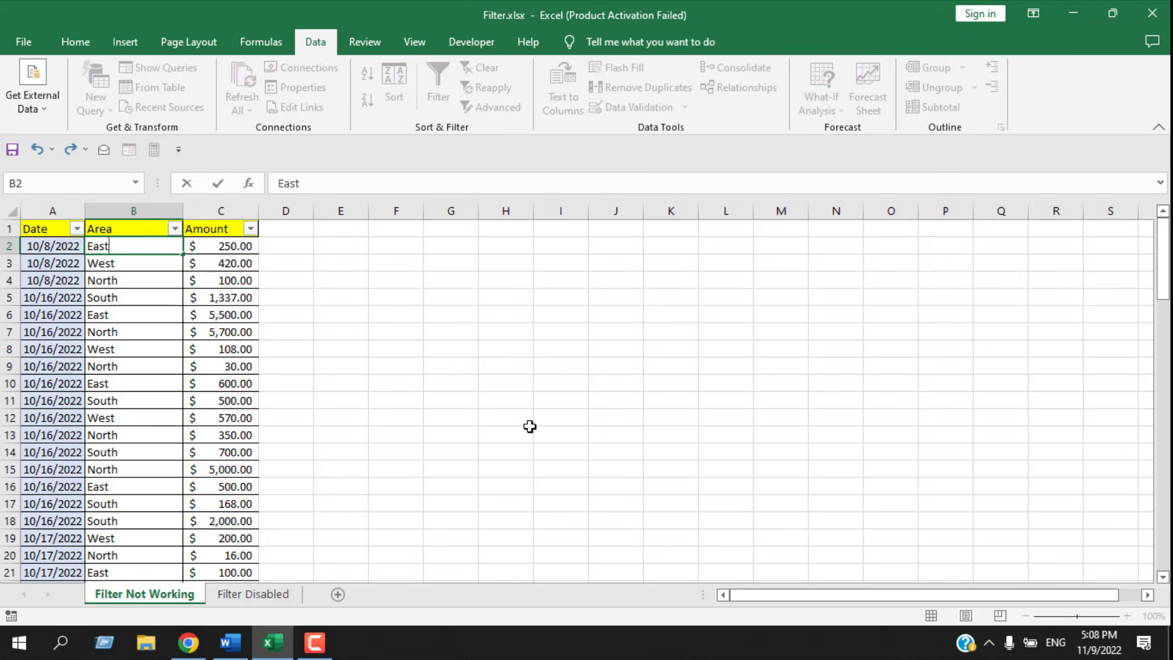
left_click(530, 427)
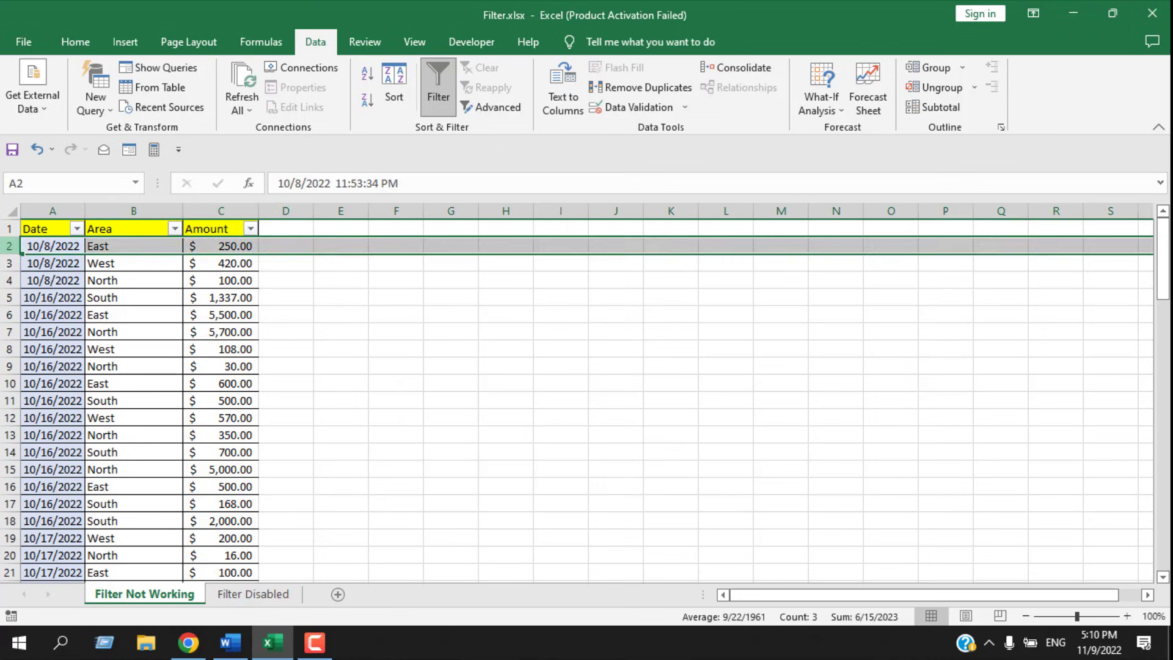
Insert a blank row at row 2, above the first East record
right_click(9, 245)
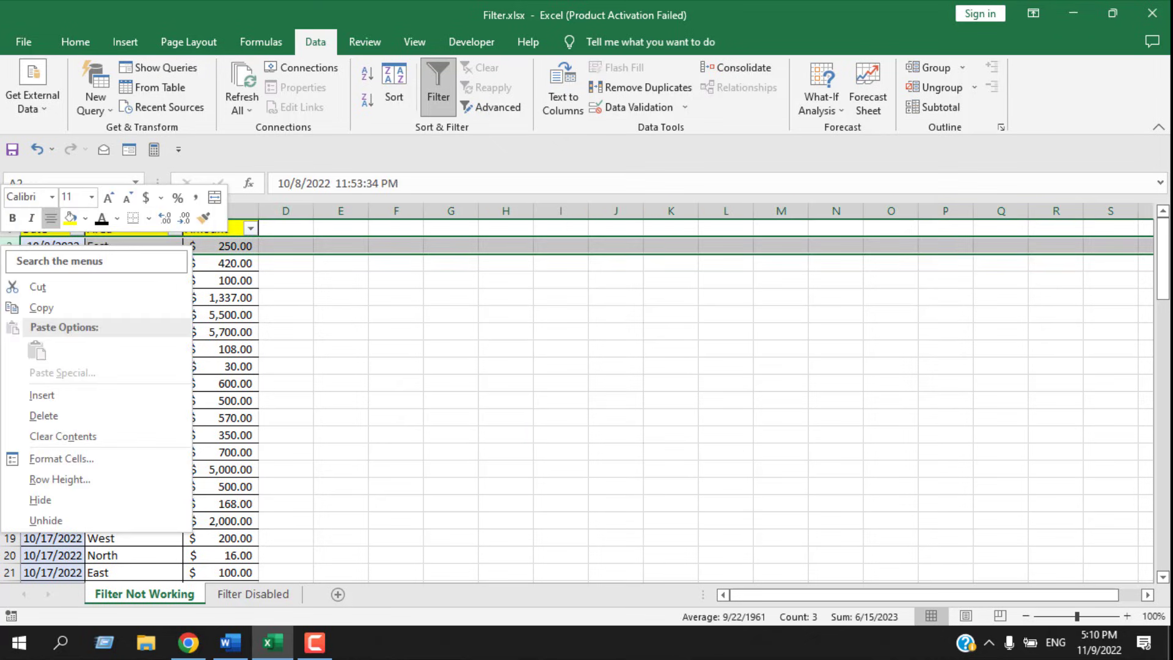
left_click(80, 400)
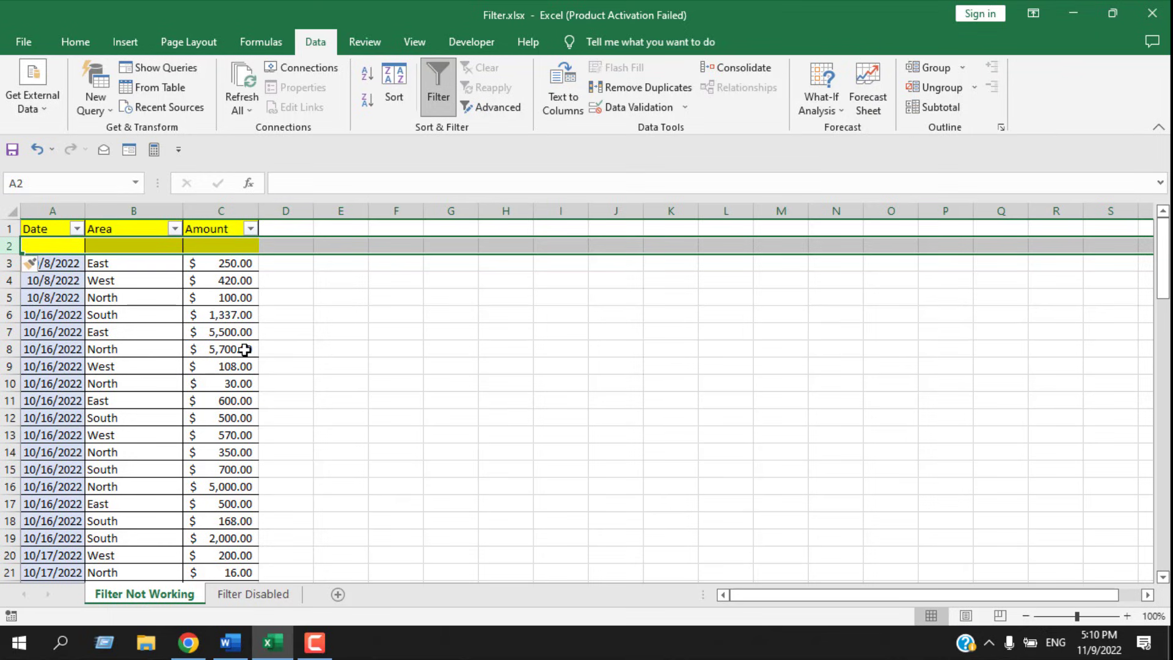
left_click(302, 225)
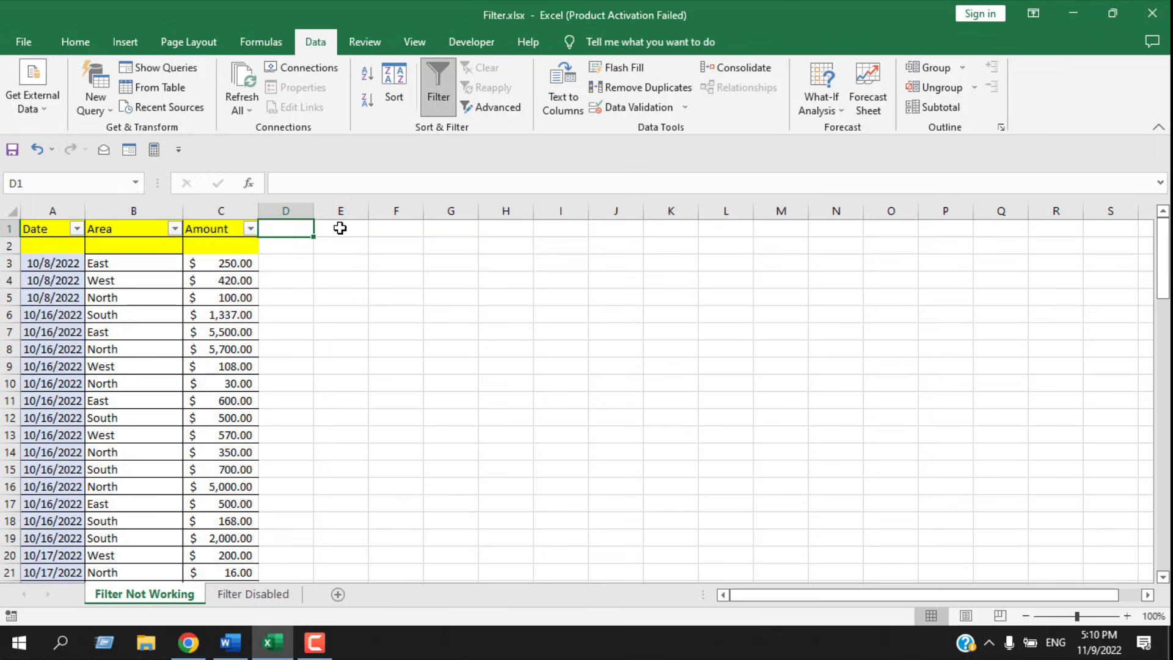
Merge and center D1:E1 and title it '1 or 2'
left_click_drag(338, 228, 295, 232)
left_click(75, 41)
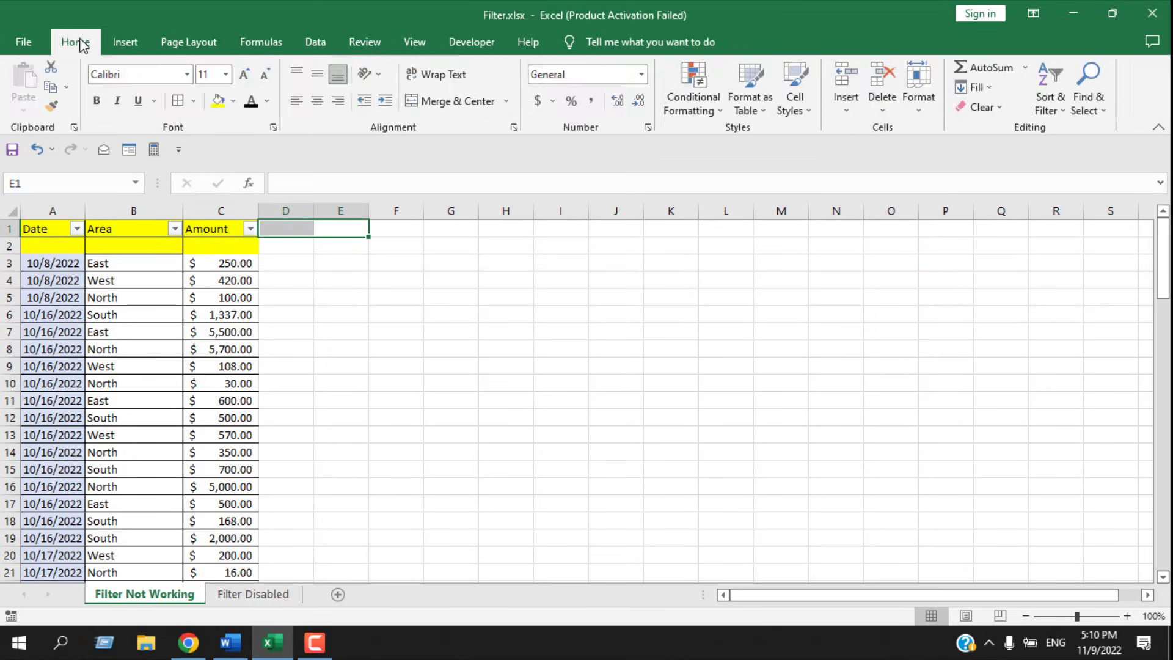
left_click(428, 101)
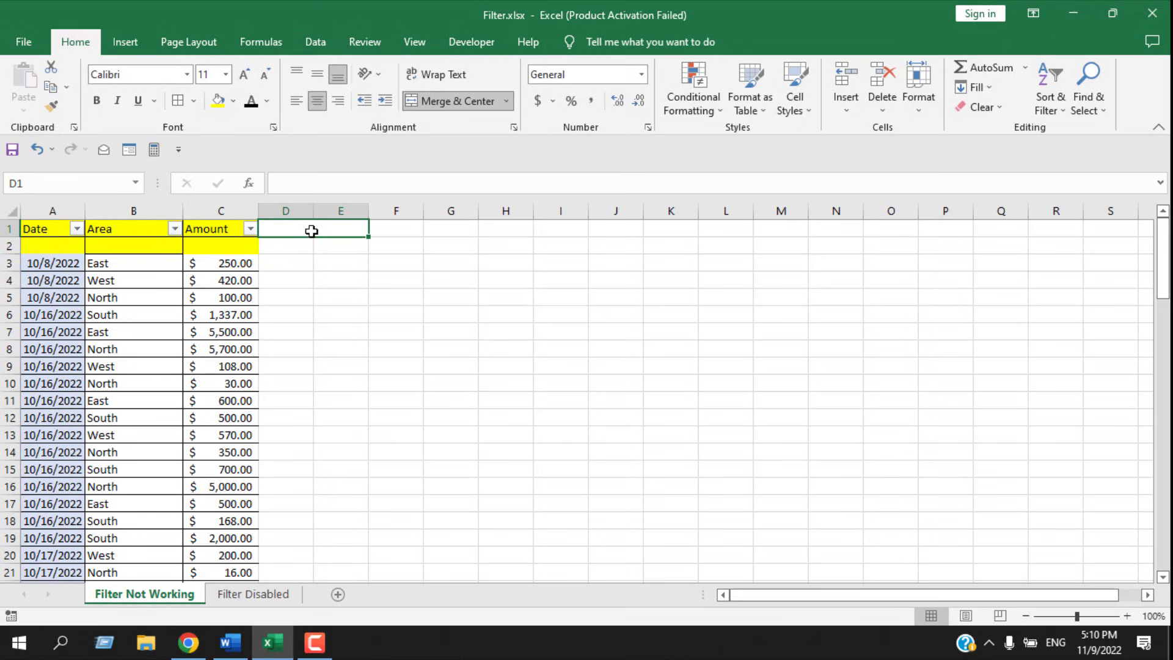
double_click(313, 229)
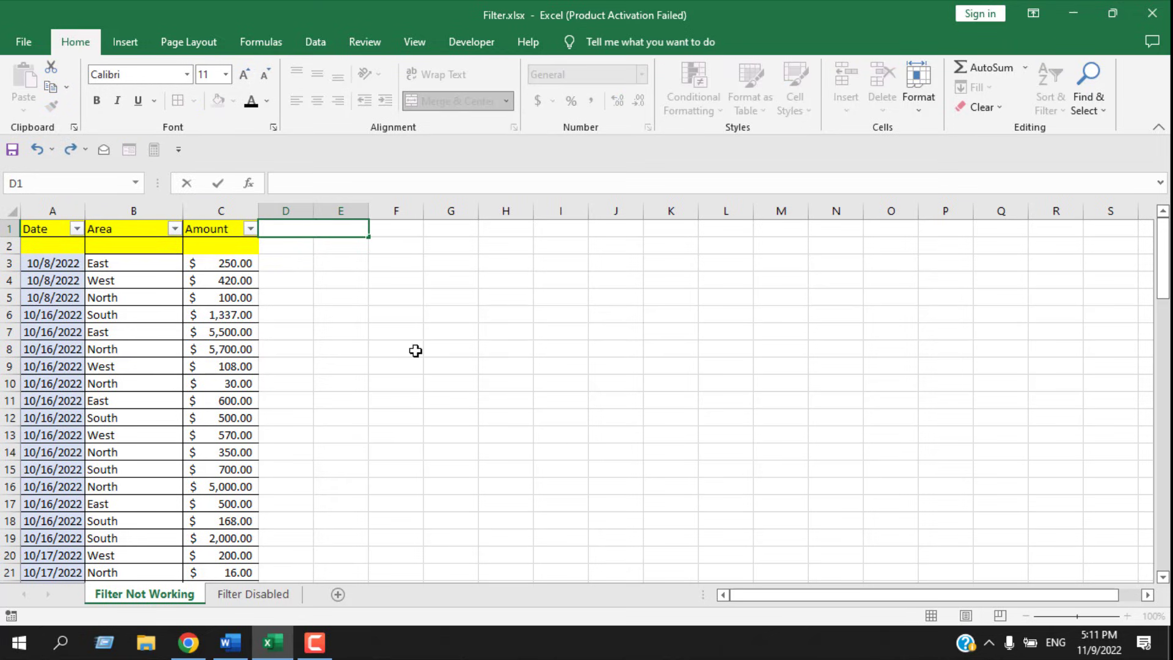
type("or 2")
left_click(376, 361)
Enter 1 in D2 and 2 in E2, then tag rows down column D with 1
left_click(296, 242)
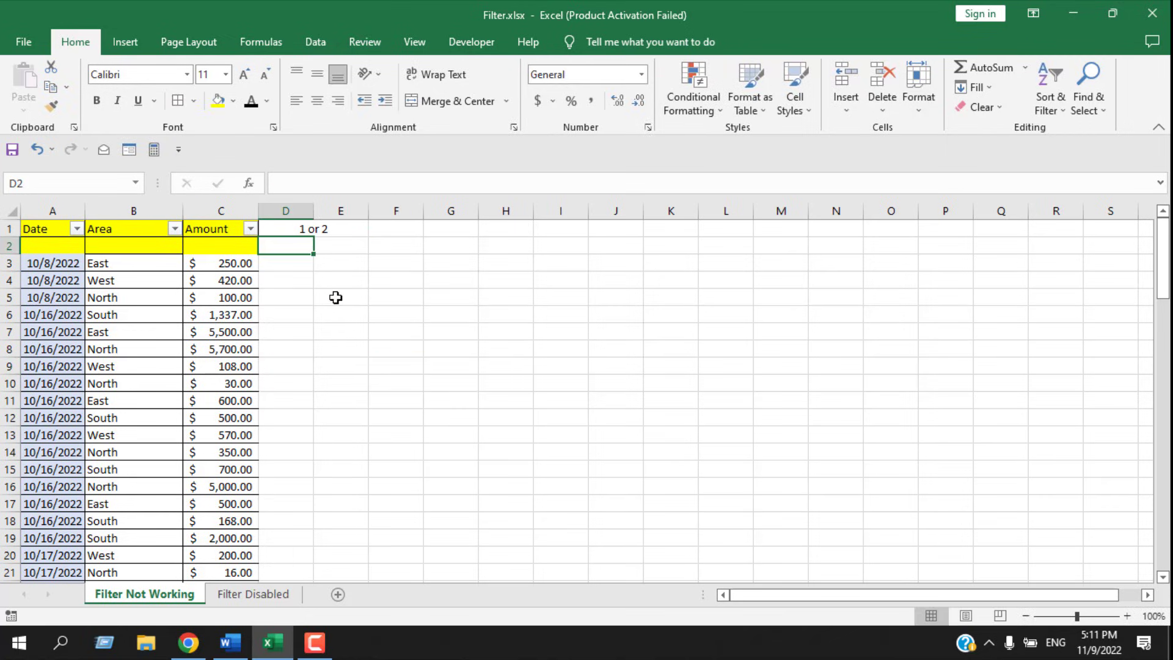
type("1")
left_click(338, 252)
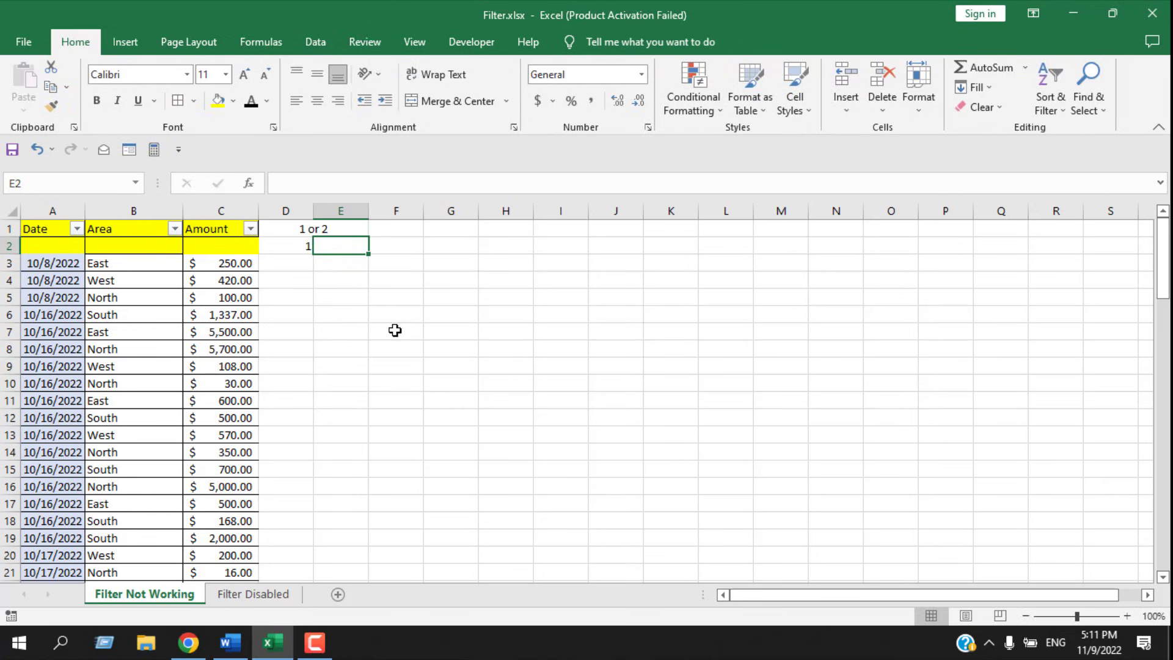
type("2")
left_click(310, 278)
type("1")
key("Return")
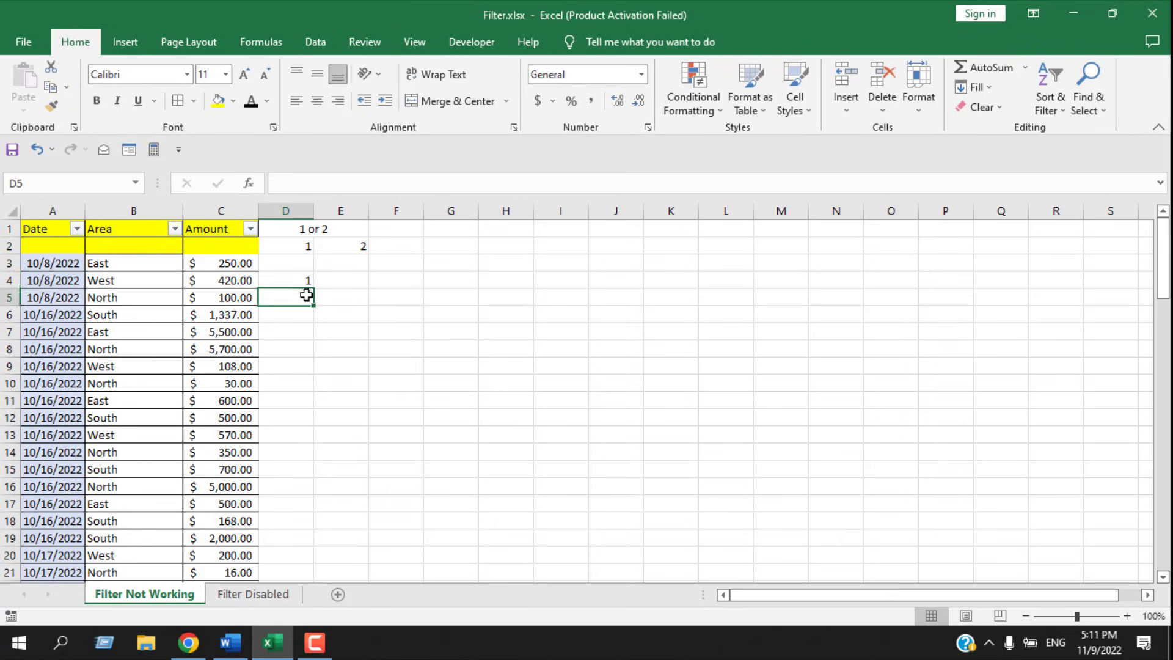
key("Return")
type("1")
key("Return")
type("1 1  1 1  1 1 1  ")
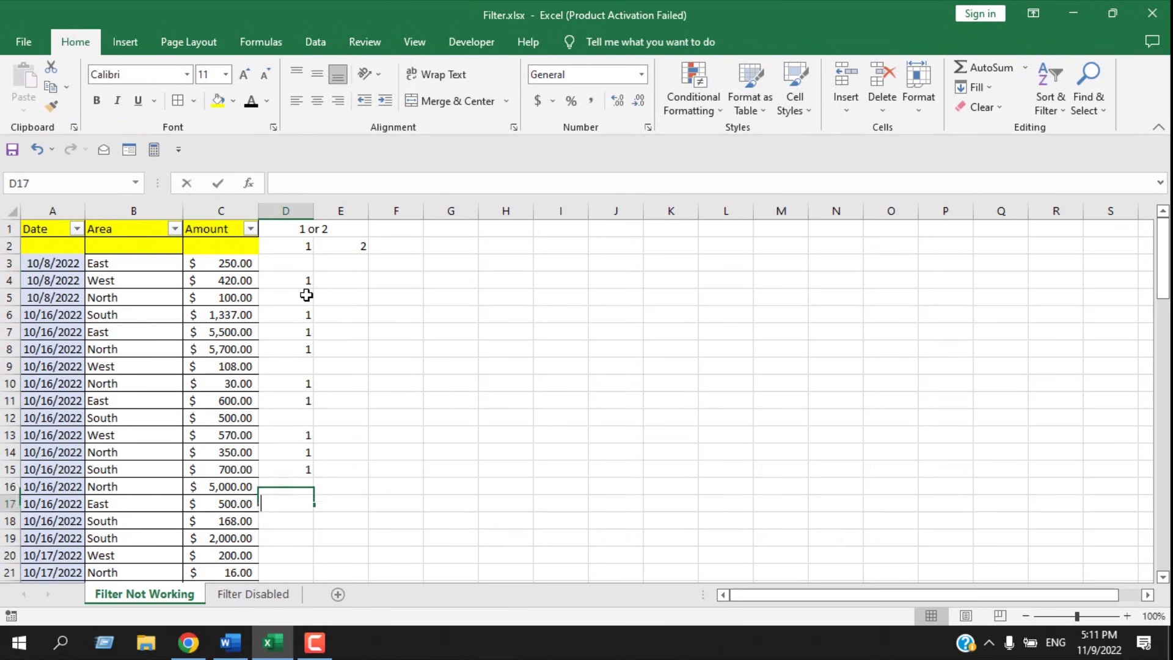
type("1 1 1")
key("Return")
type("1")
key("Return")
key("Return")
key("Return")
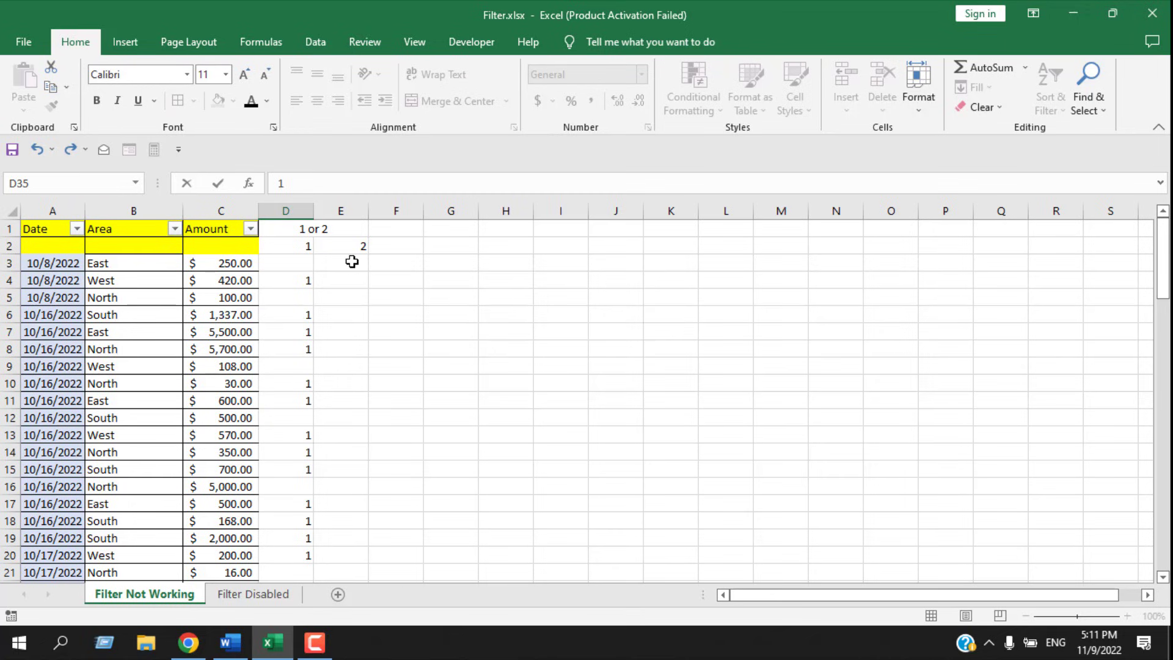
Tag E3, E5, E9, E12, E16, E21 and E27 with 2, then select E33
left_click(333, 263)
type("2")
left_click(343, 299)
type("2")
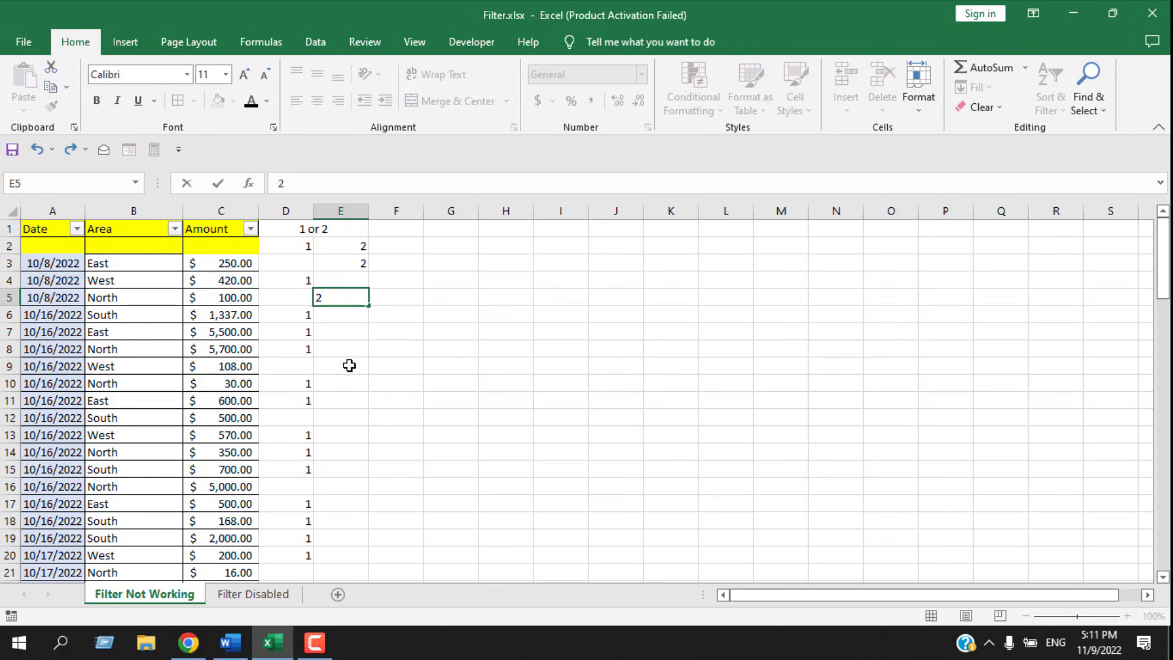
left_click(348, 366)
type("2")
left_click(354, 421)
type("2")
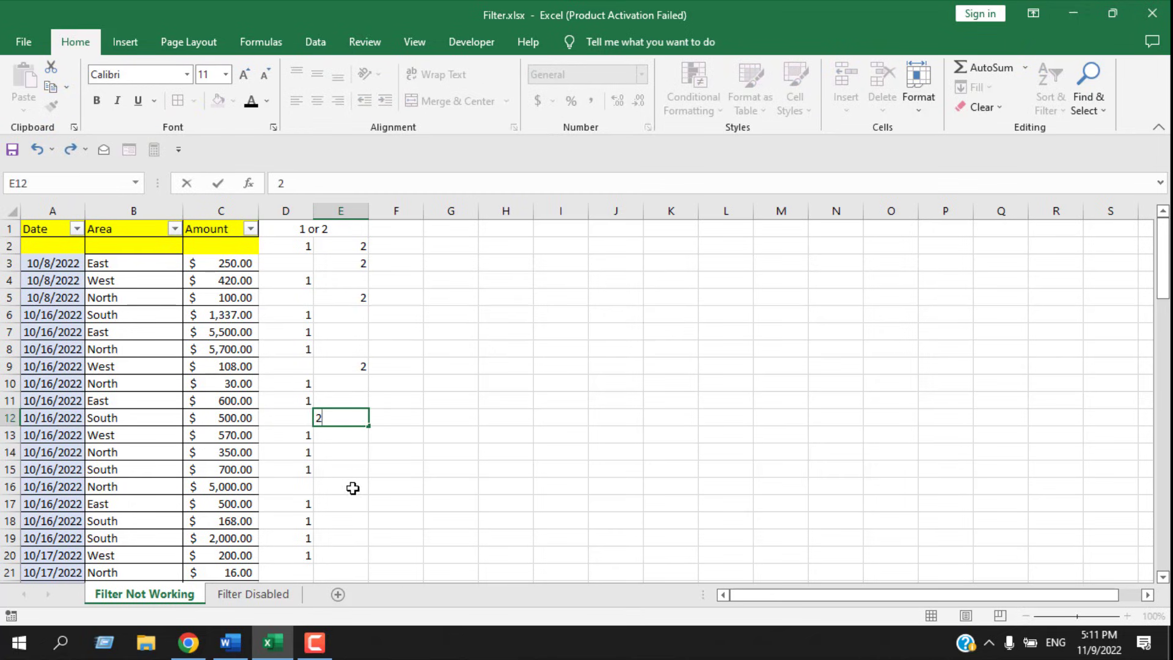
left_click(351, 487)
type("2")
scroll(348, 567, "down", 1)
left_click(349, 521)
type("2")
scroll(366, 544, "down", 2)
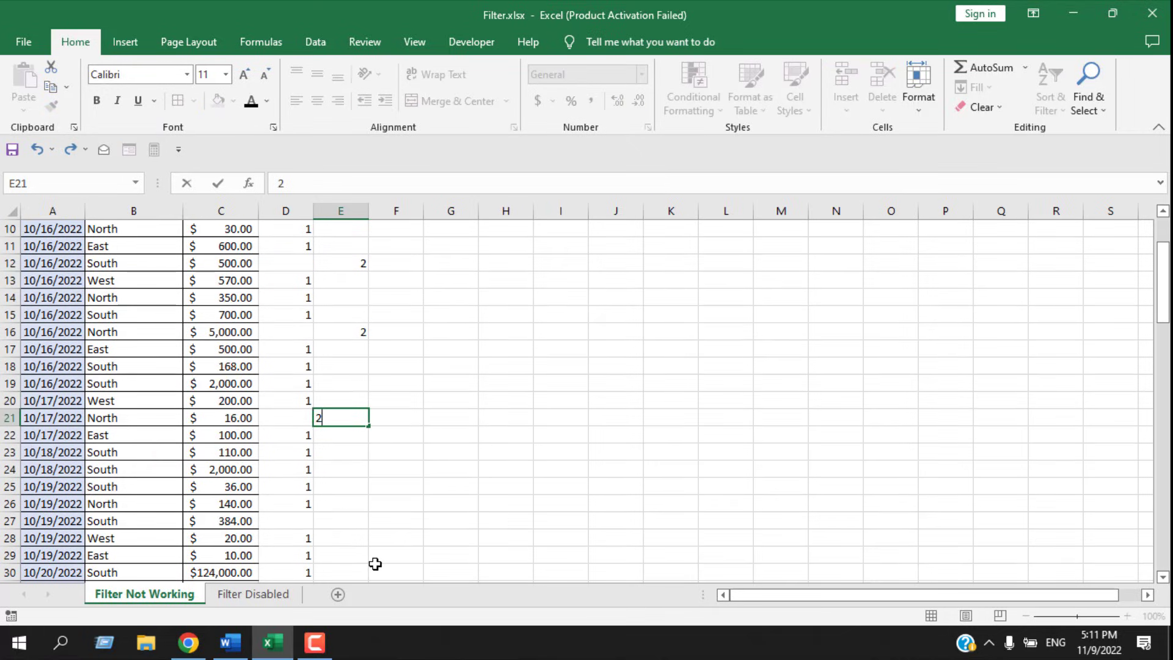
left_click(354, 521)
type("2")
scroll(367, 532, "down", 2)
left_click(358, 521)
type("2")
Delete the extra rows 34 to 87 below the table and return to the top
left_click_drag(10, 537, 496, 650)
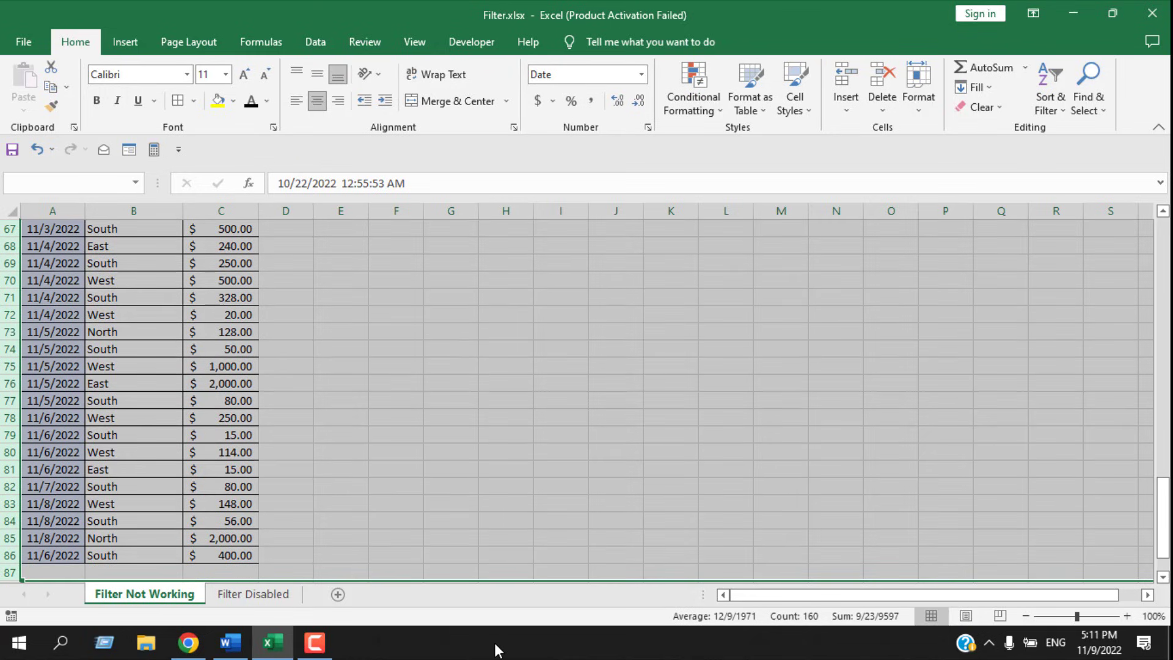
right_click(451, 472)
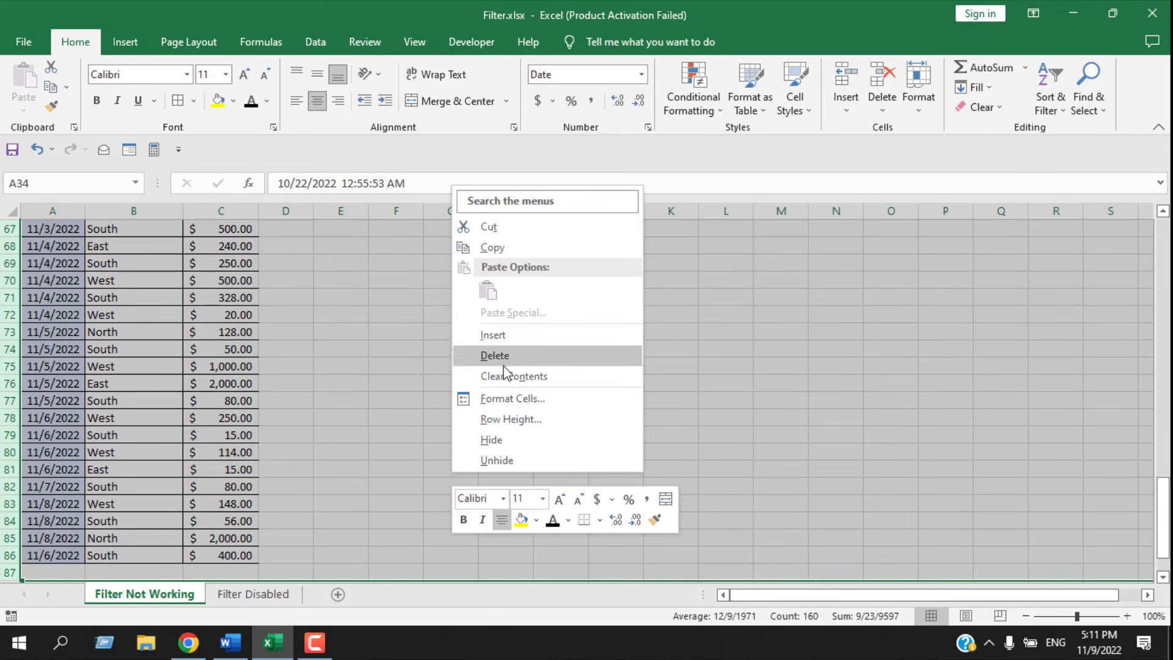
left_click(490, 353)
left_click(566, 436)
scroll(566, 435, "up", 1)
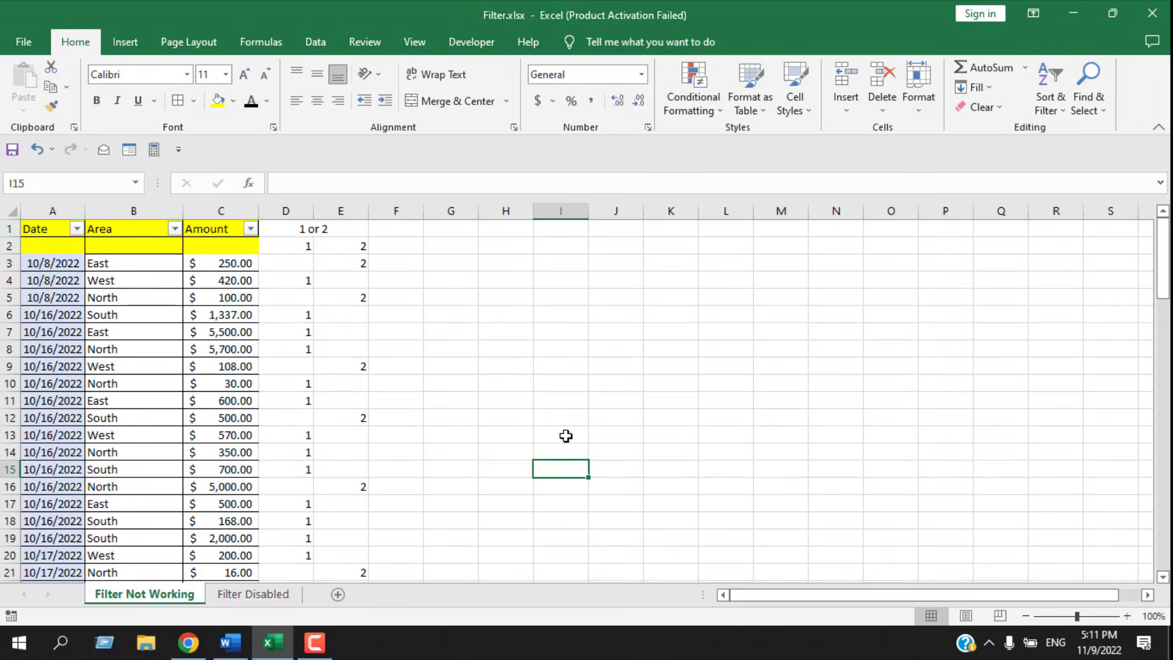
Give the merged '1 or 2' header D1:E1 and the row 2 helper values a yellow fill
left_click_drag(281, 224, 325, 225)
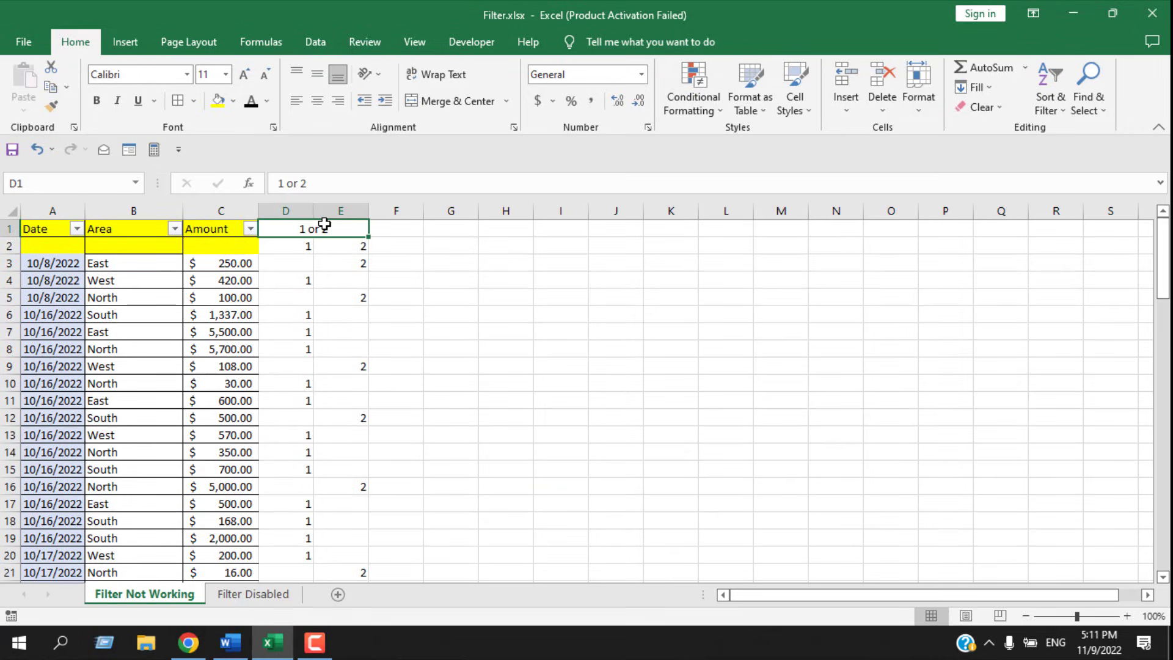
key("F4")
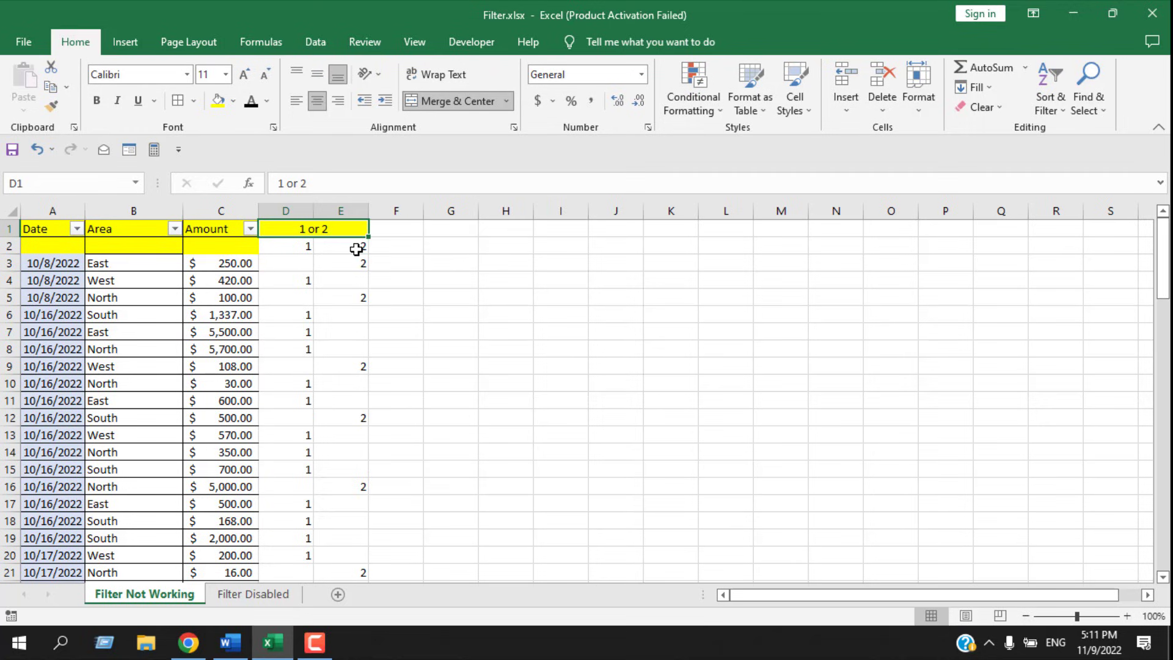
left_click_drag(354, 245, 272, 247)
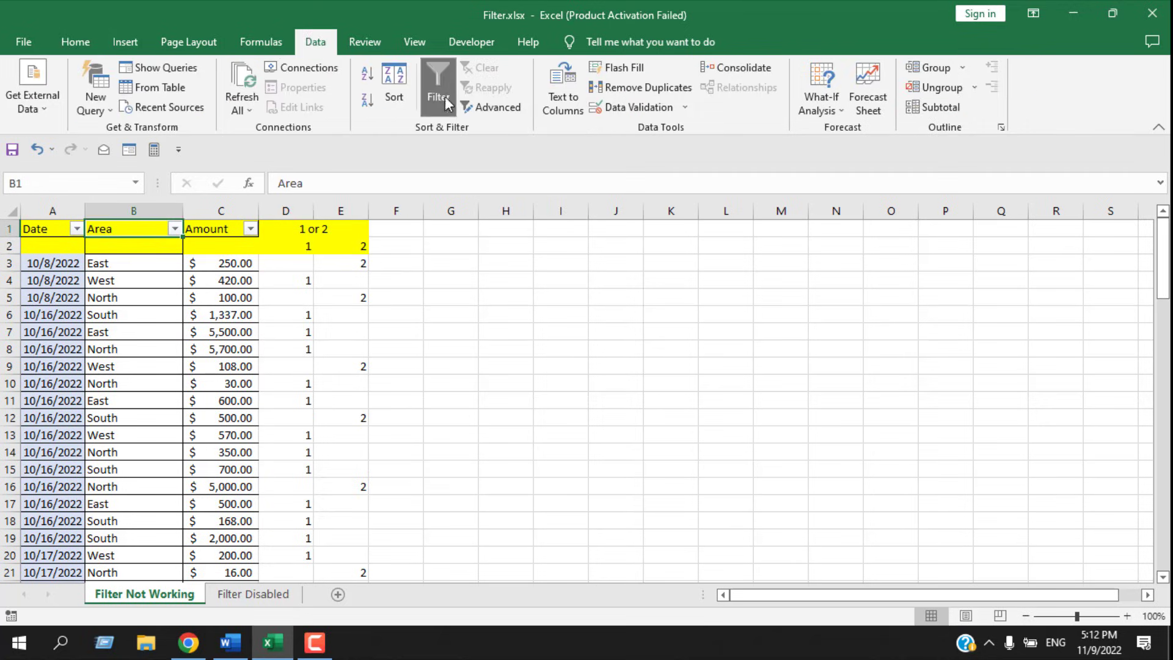
Reapply the filter so it covers the '1 or 2' column, whose dropdown offers only 1 and blanks
left_click(438, 92)
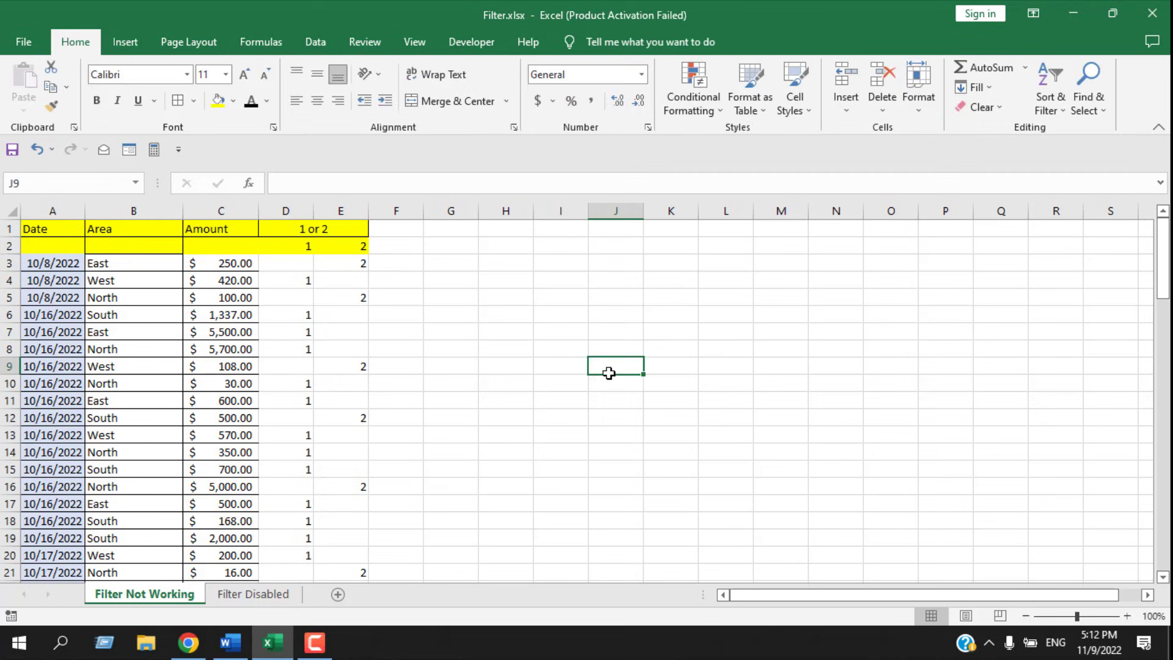
left_click(304, 234)
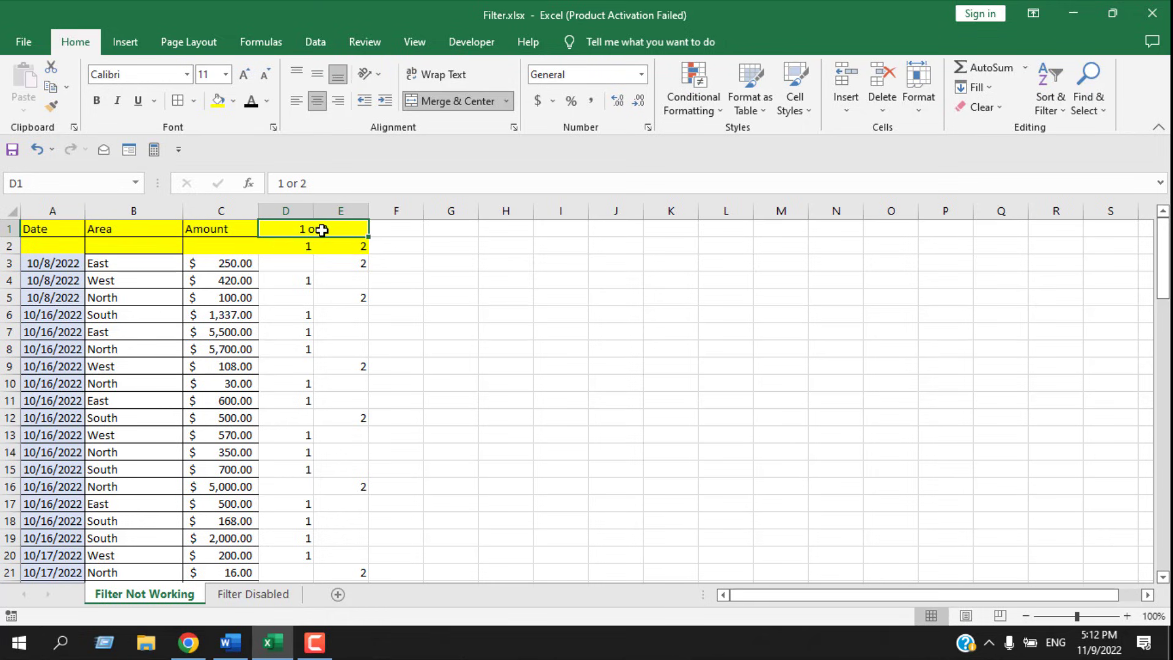
left_click(223, 228)
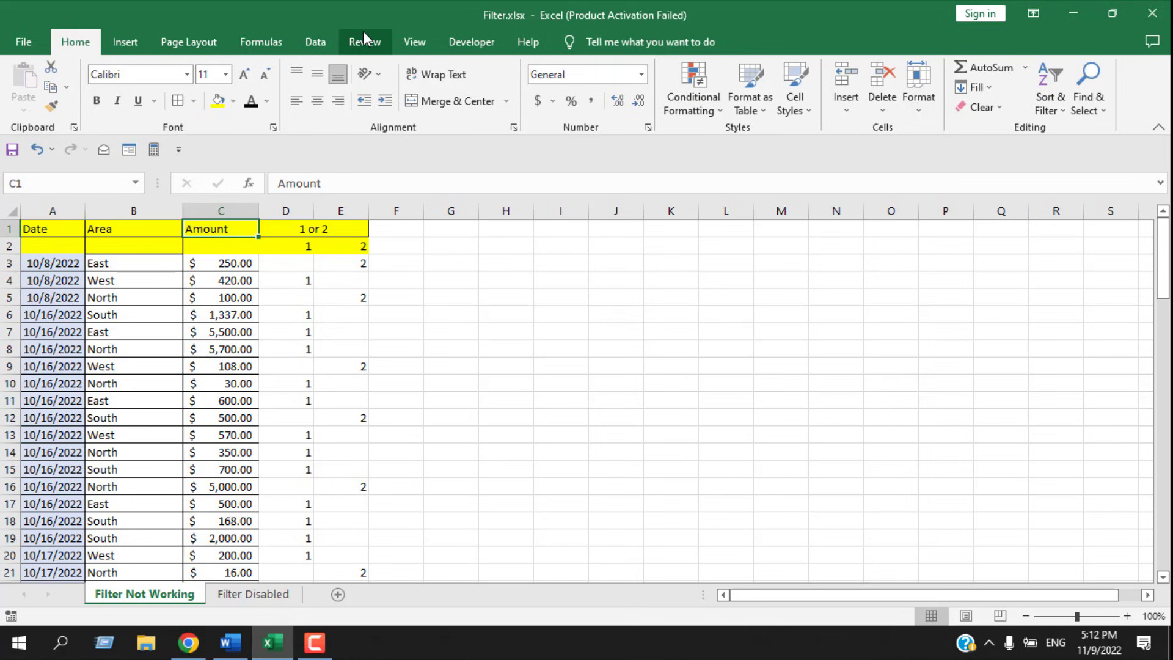
left_click(318, 40)
left_click(438, 85)
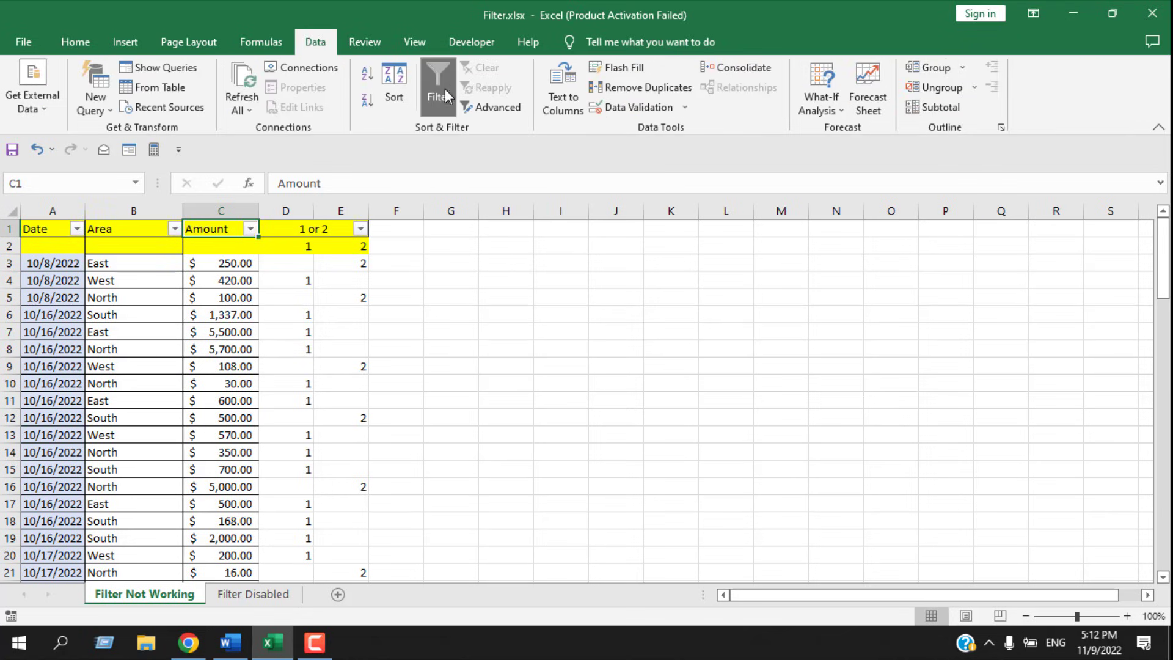
left_click(361, 232)
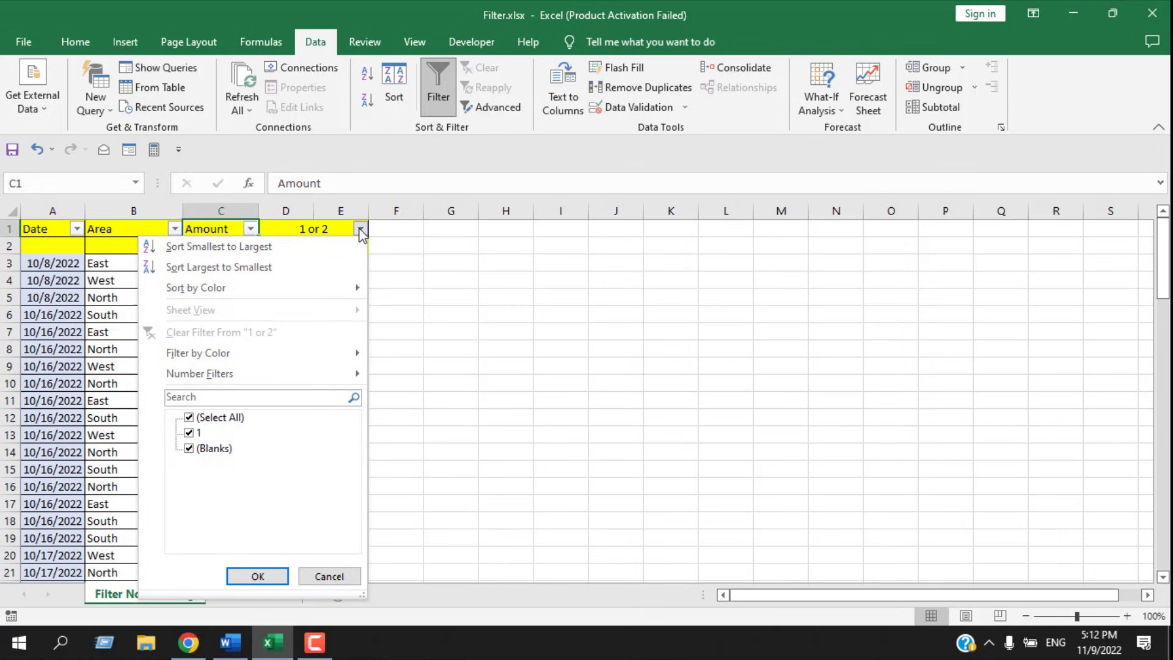
left_click(606, 330)
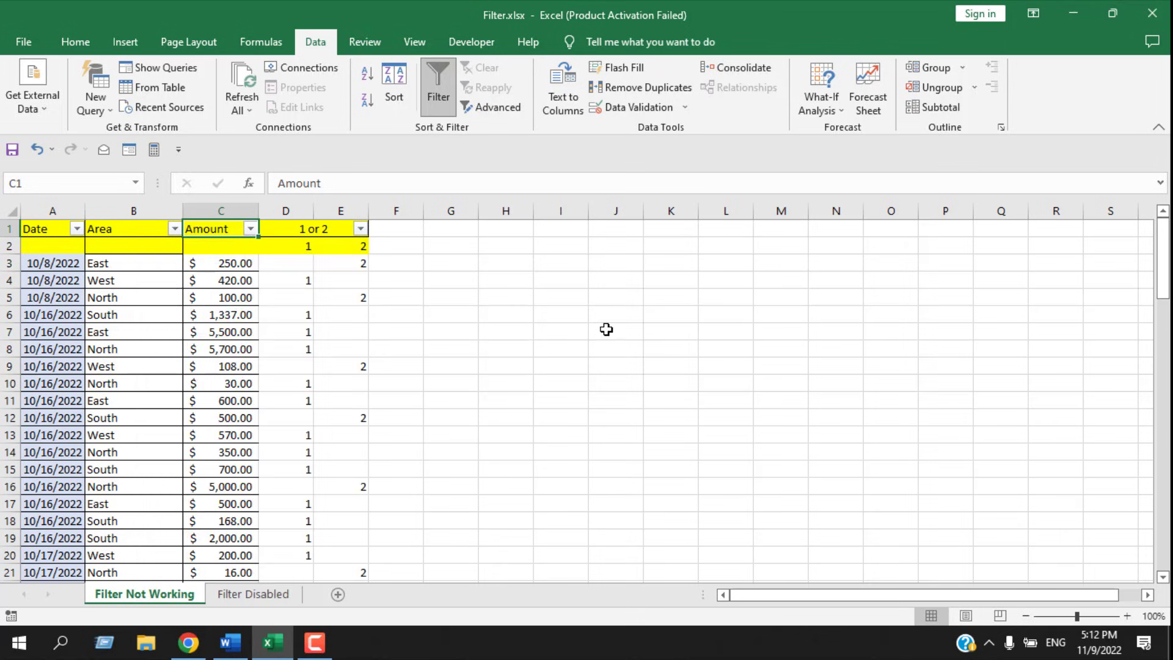
left_click(320, 235)
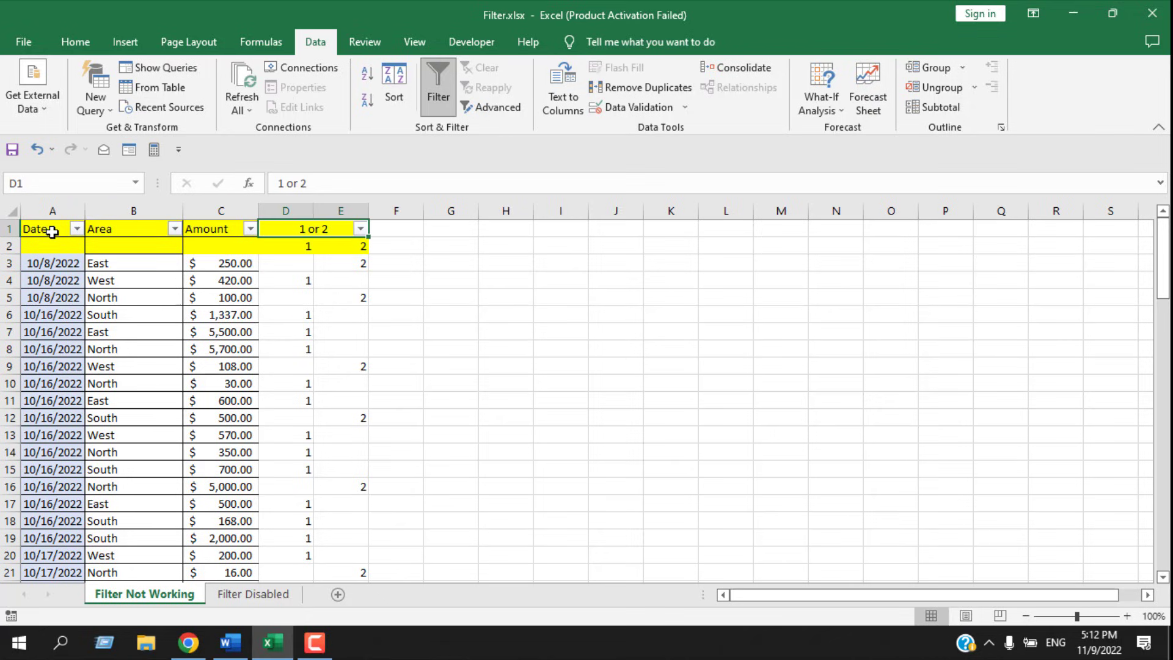
Turn off filtering and move the Date, Area and Amount headers down to row 2
left_click_drag(47, 231, 263, 229)
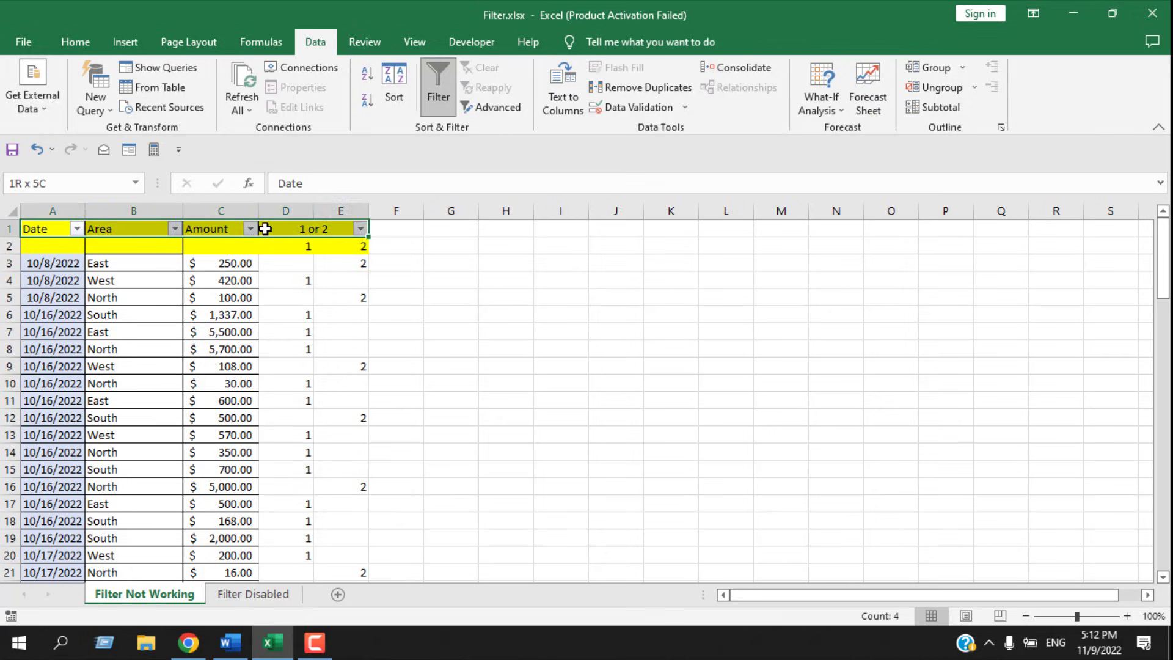
left_click(438, 91)
left_click(560, 348)
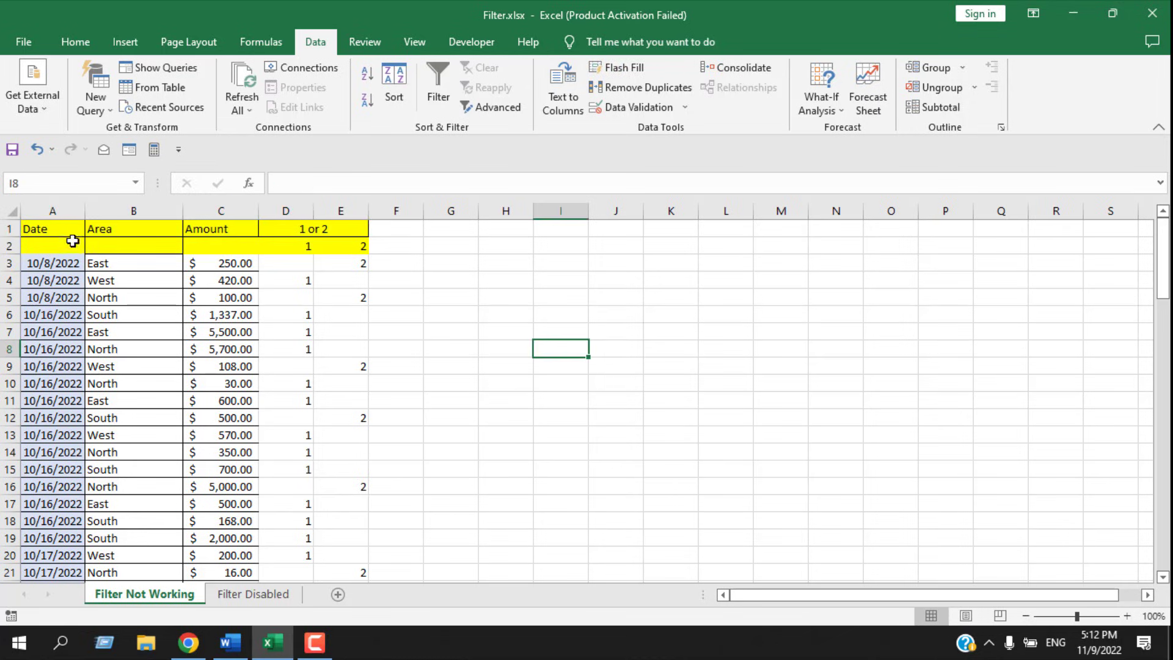
left_click_drag(53, 230, 174, 247)
left_click_drag(340, 245, 53, 246)
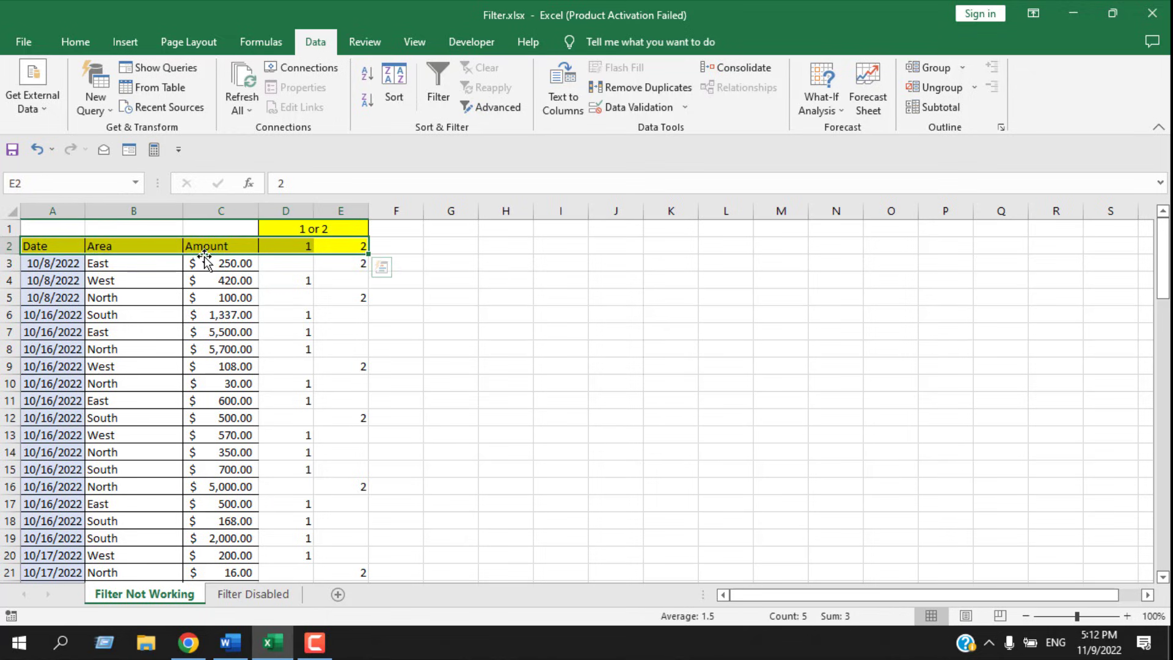
Filter from the row 2 headers, excluding blanks so column D shows only 1 (23 of 31 records)
left_click(439, 79)
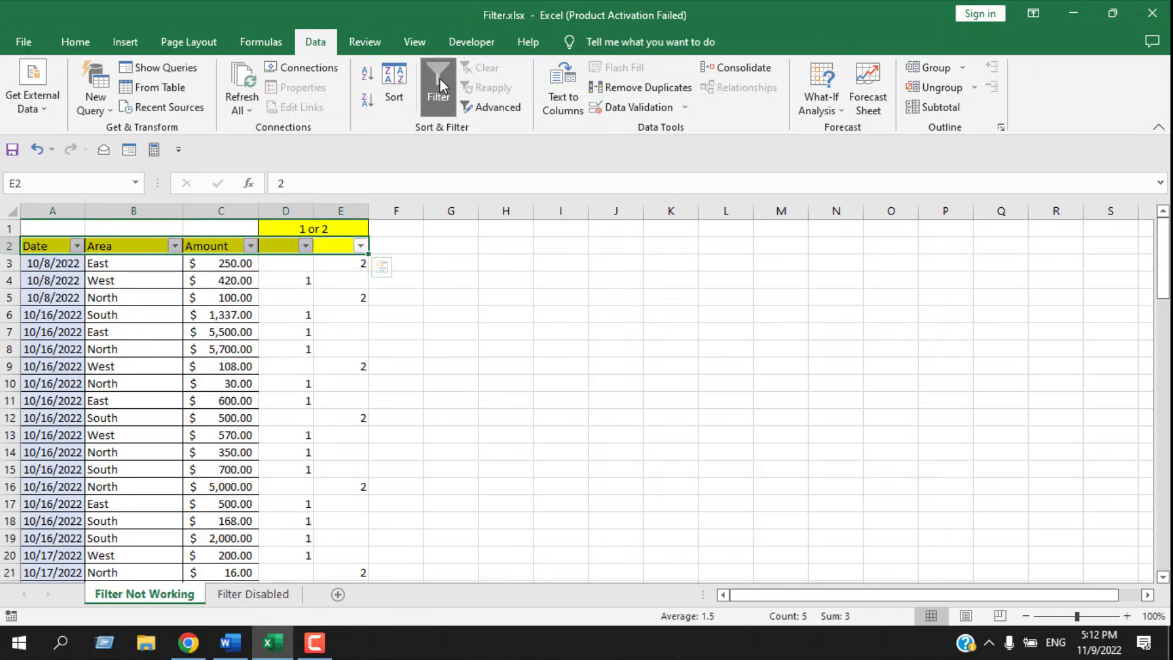
left_click(540, 335)
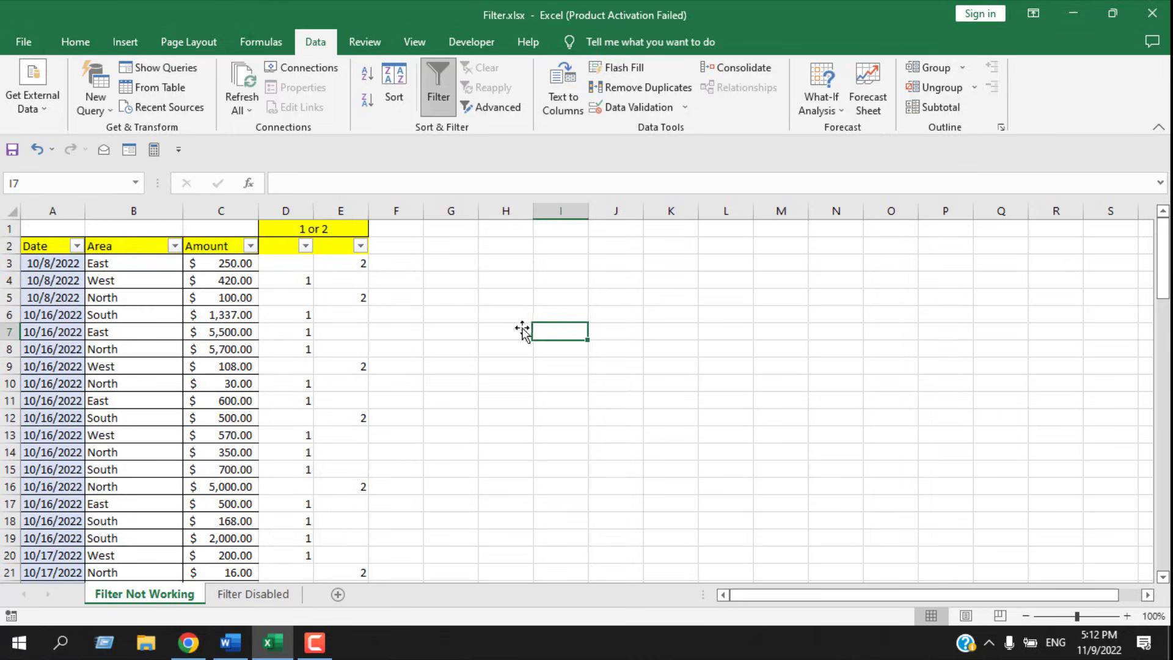
left_click(305, 247)
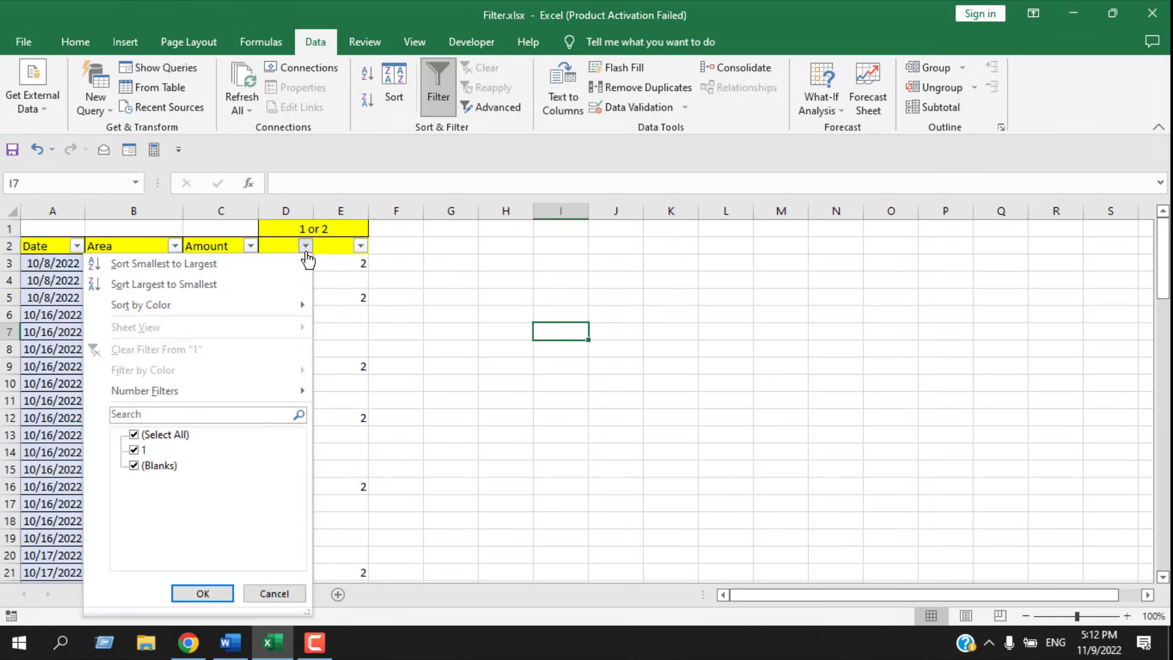
left_click(134, 465)
left_click(194, 591)
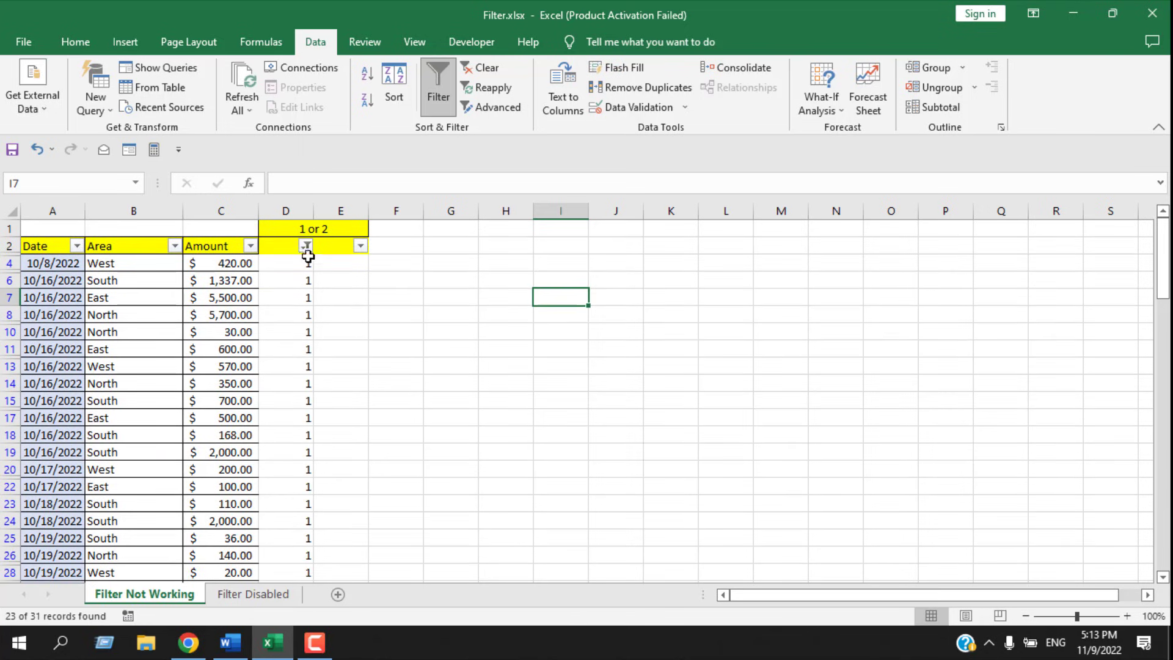
Clear the column D filter and filter column E to only 2, showing 8 of 31 records
left_click(483, 69)
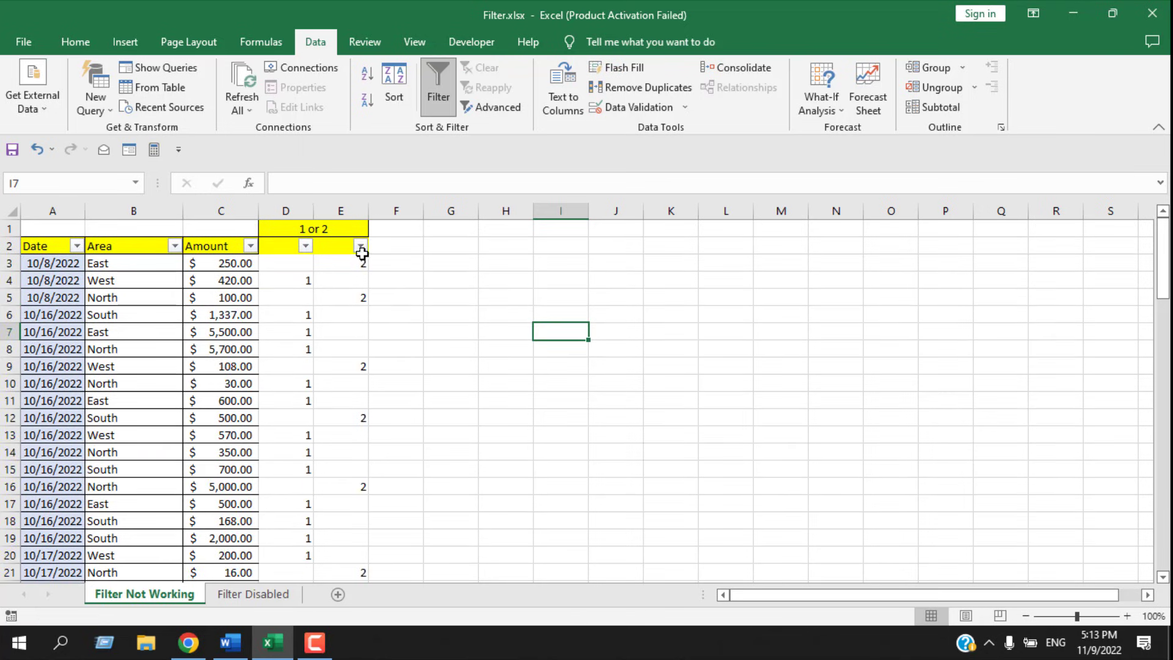
left_click(360, 246)
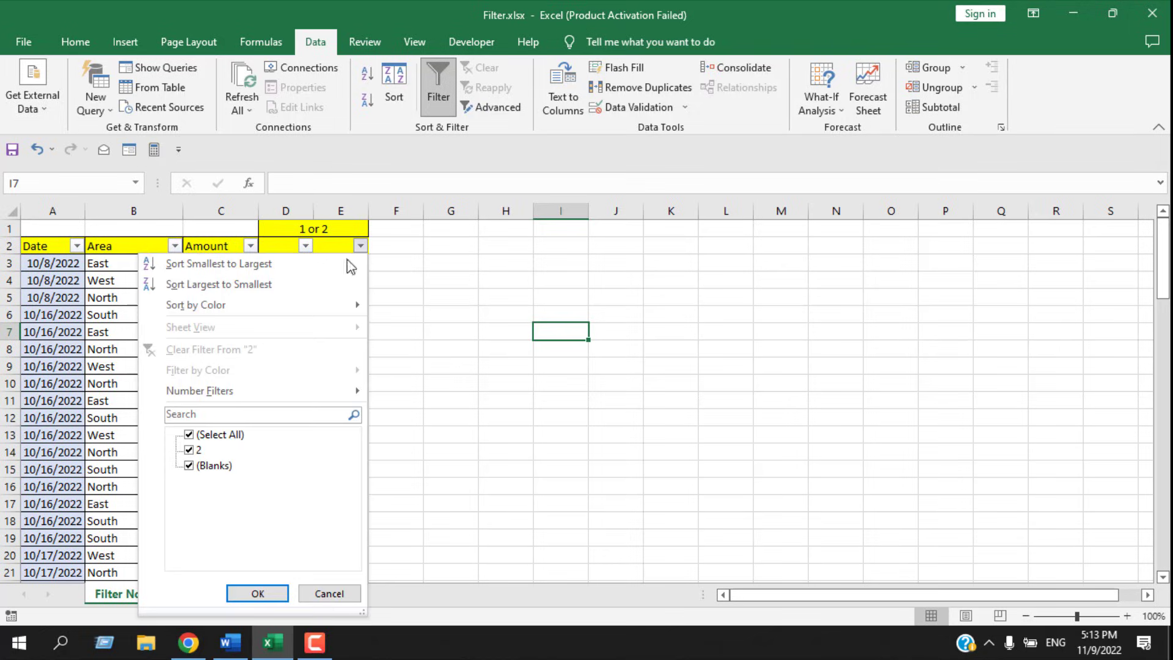
left_click(189, 435)
left_click(190, 451)
left_click(257, 593)
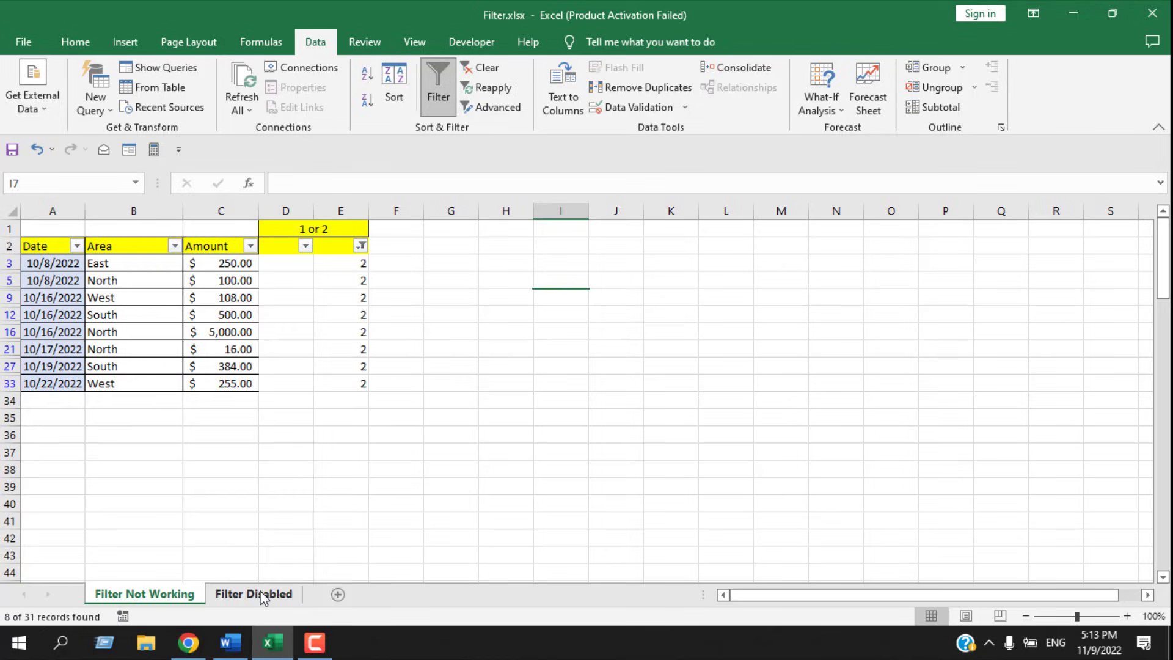
left_click(328, 227)
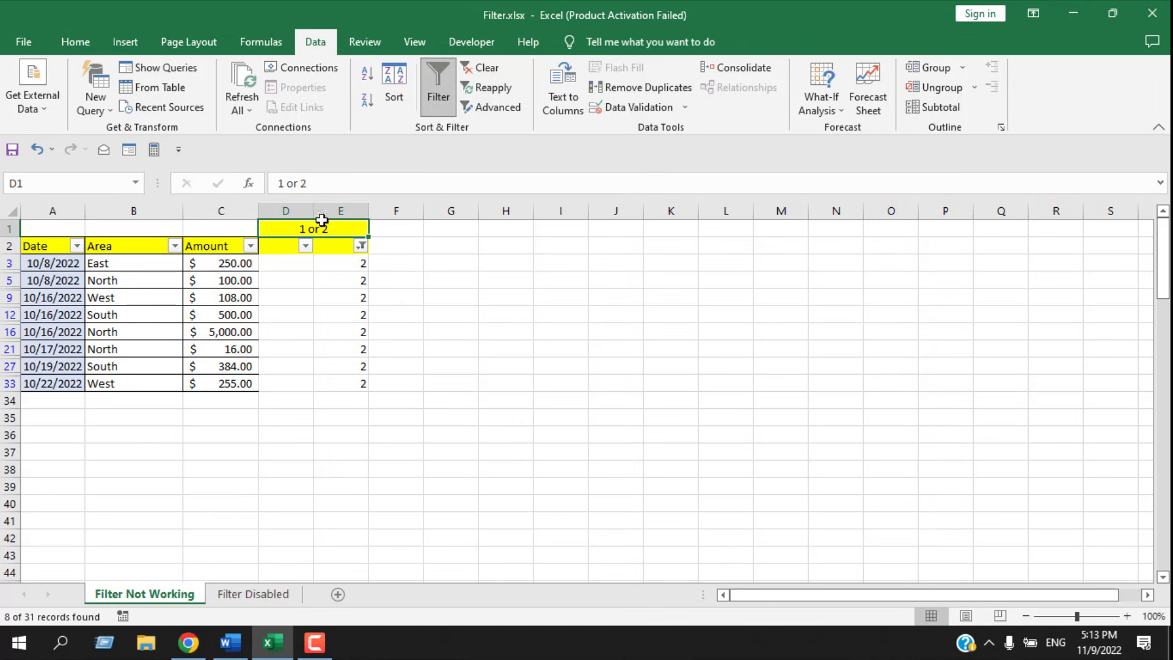
Clear the column E filter and delete helper columns D and E
left_click(481, 69)
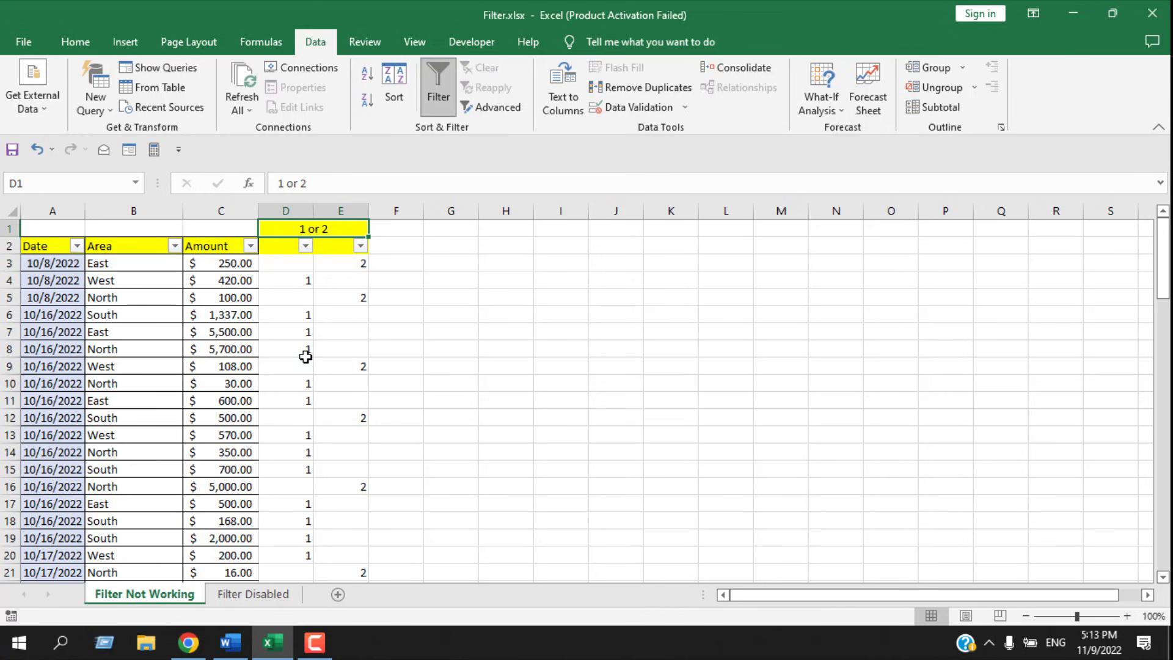
left_click_drag(287, 211, 333, 249)
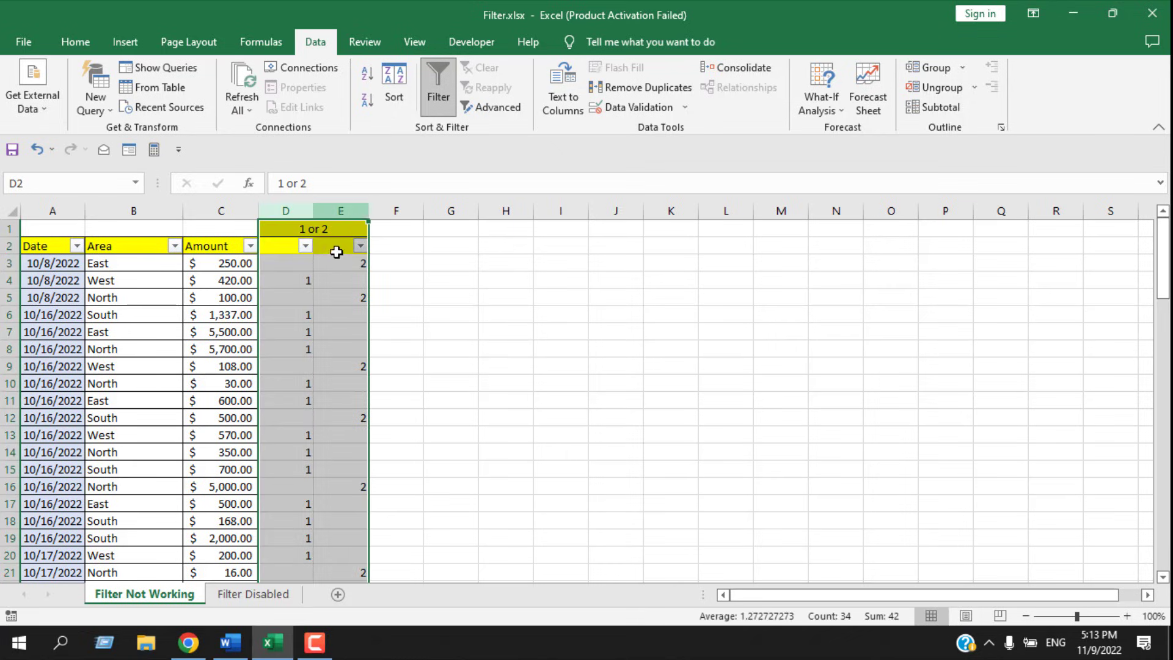
right_click(336, 252)
key("ctrl+z")
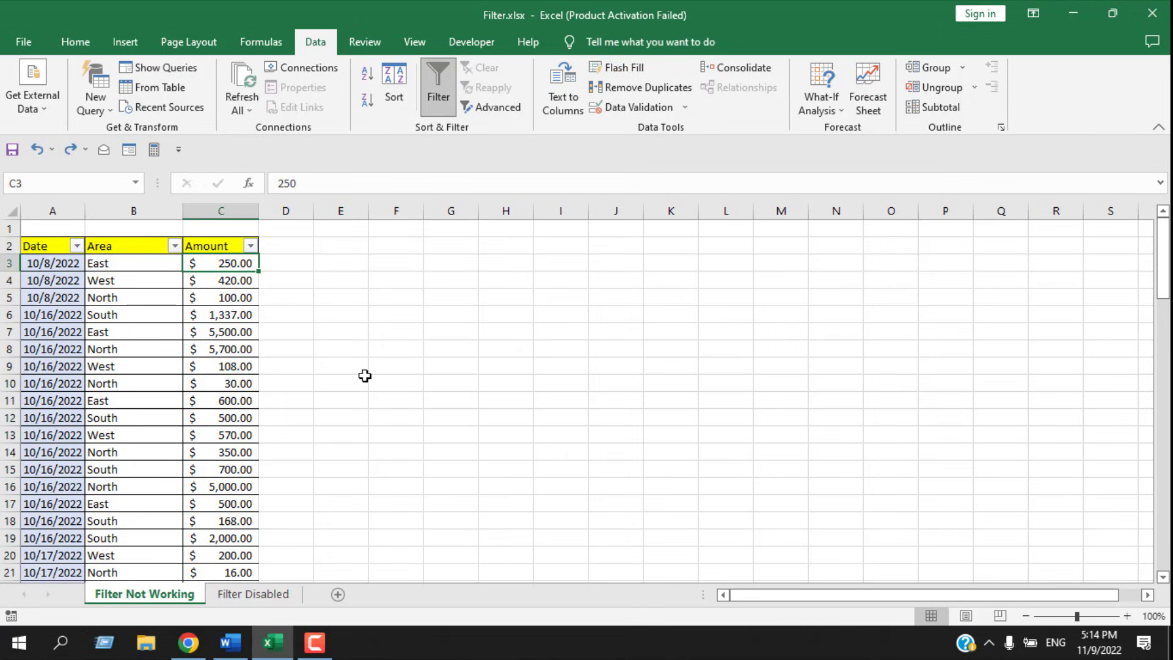
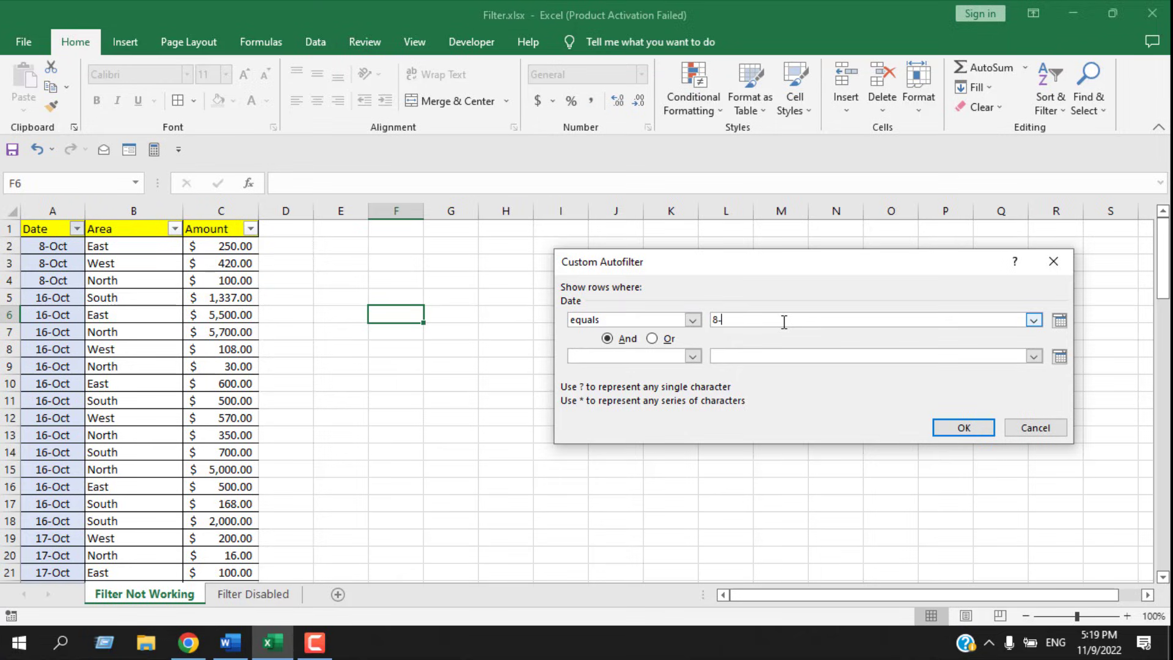
Apply an 8-Oct date condition to the Date column, then undo it
type("OCT")
left_click(964, 427)
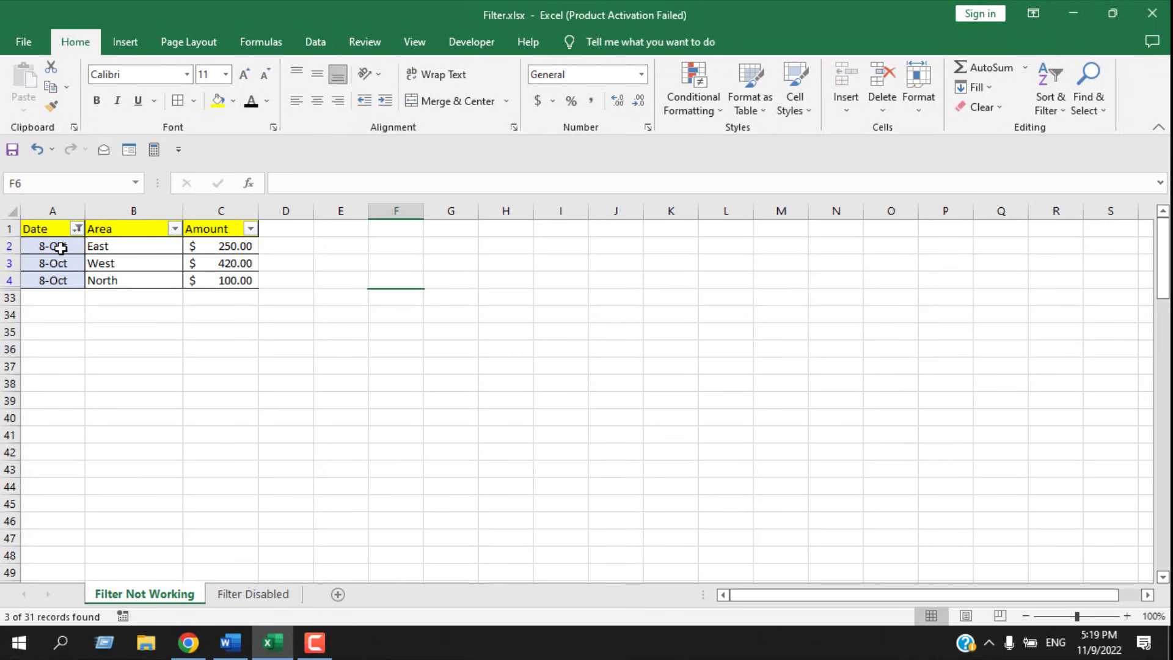
key("ctrl+z")
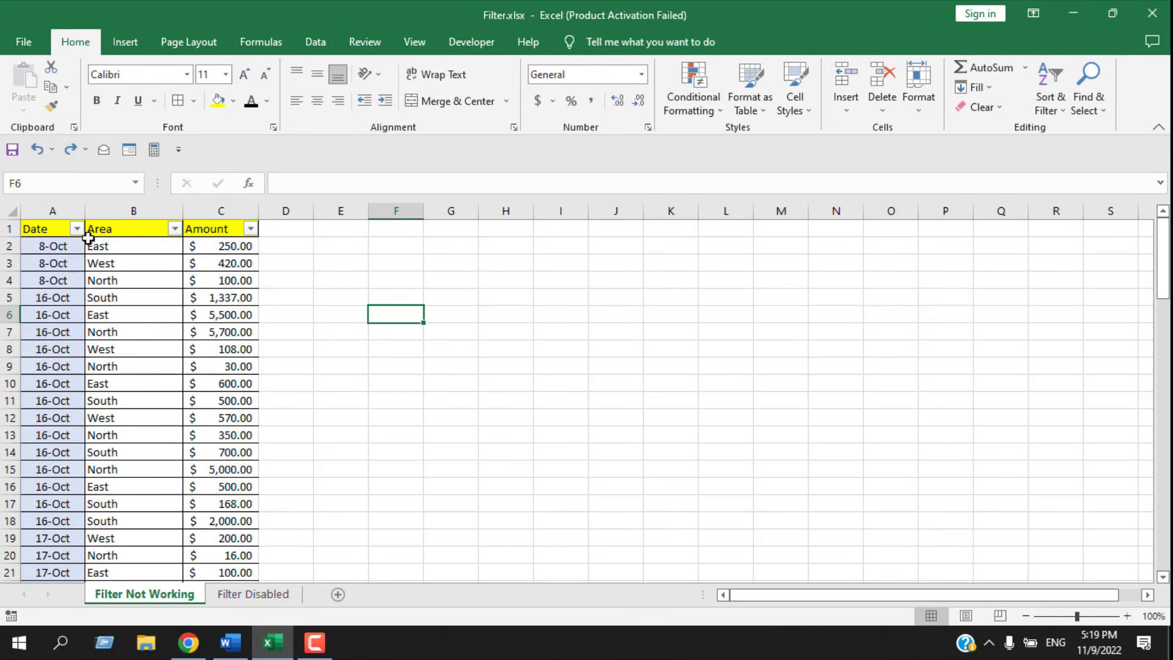
Filter the Date column to equal 8/10/2022, which matches no records, and undo it
left_click(76, 228)
mouse_move(101, 385)
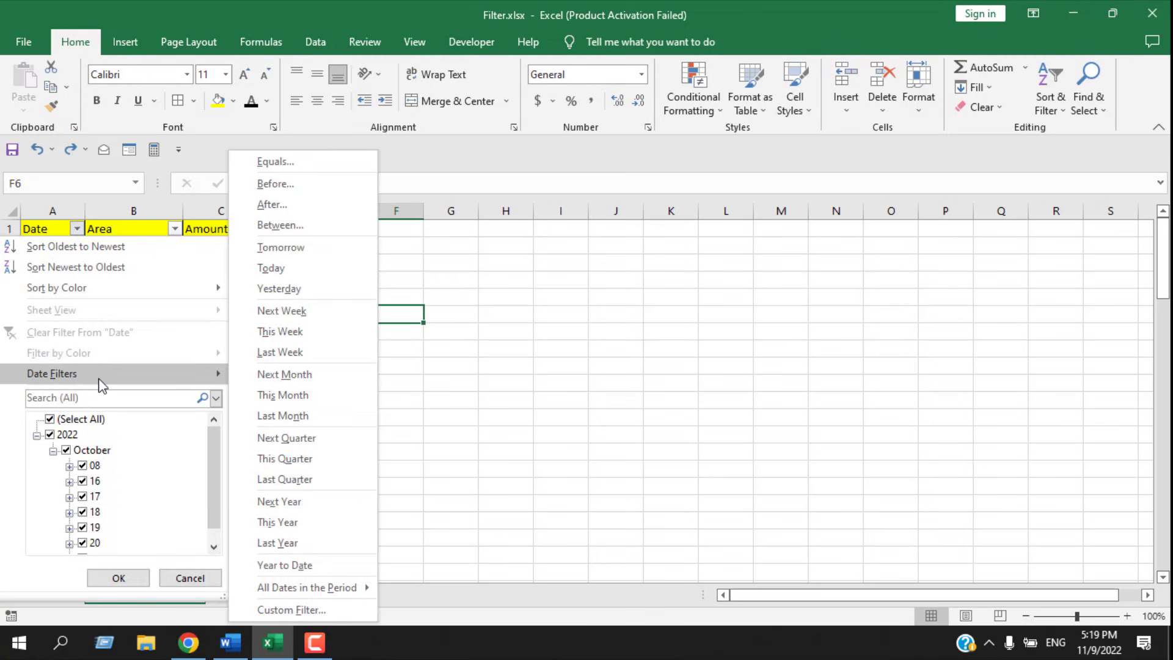
left_click(288, 171)
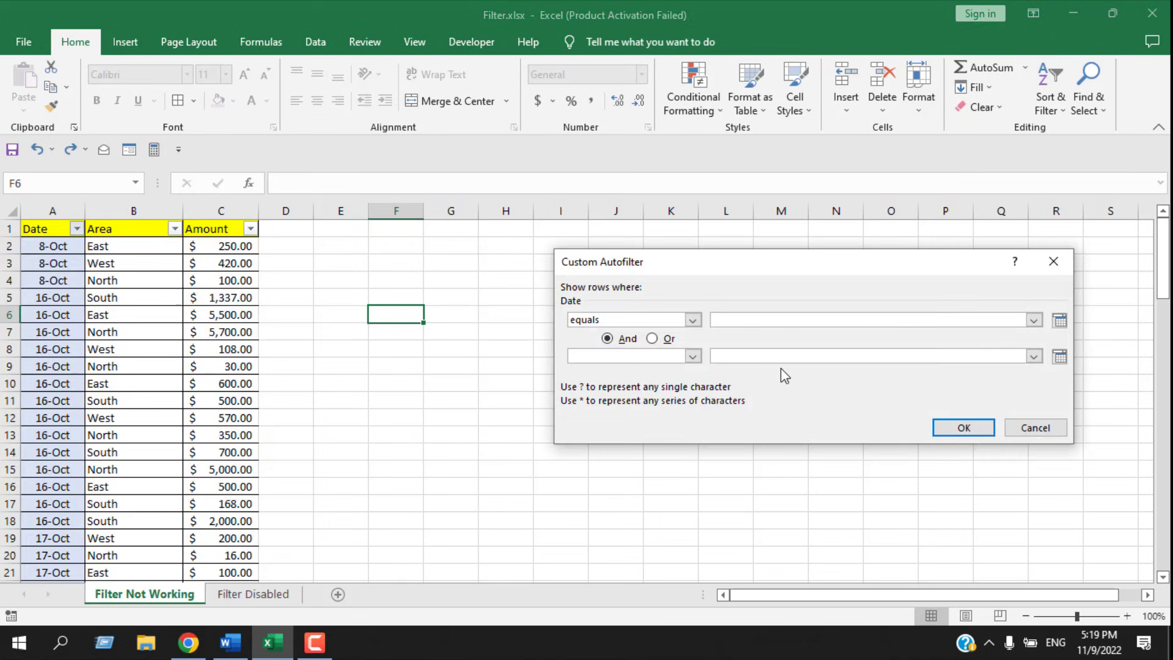
type("8/10/2022")
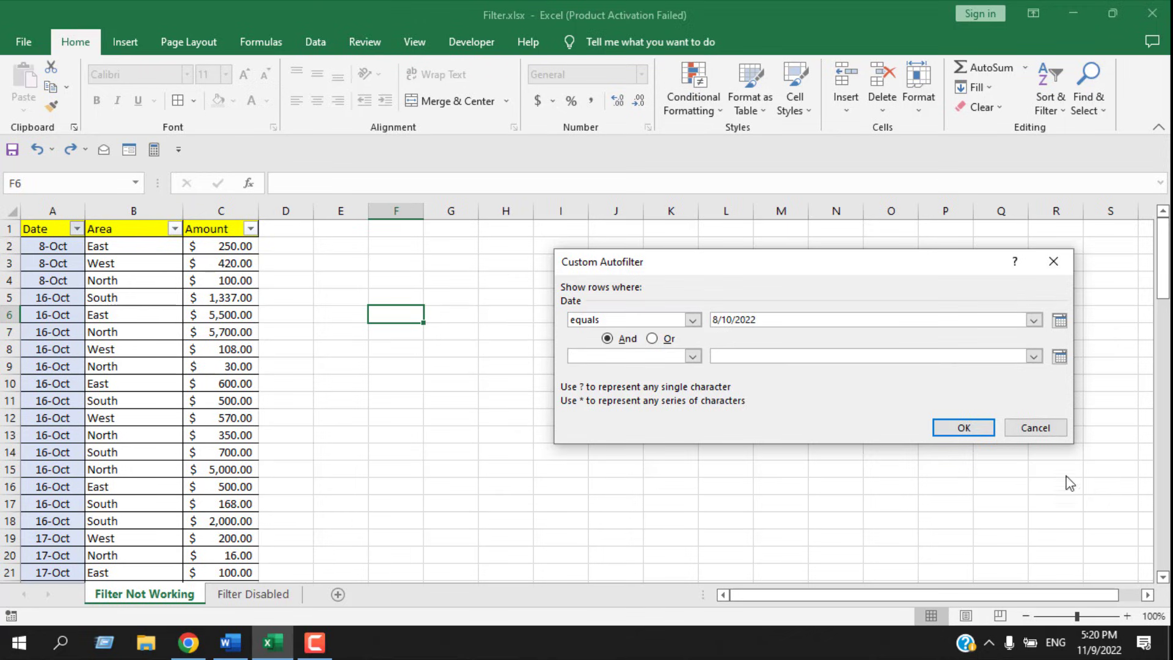
left_click(960, 429)
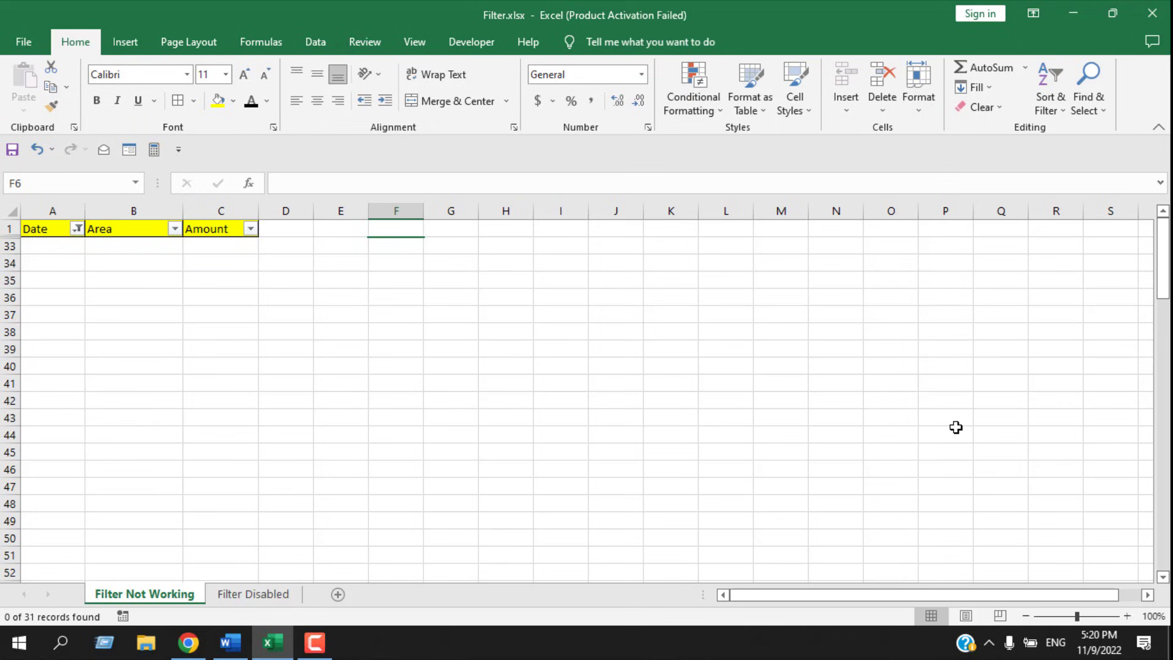
key("ctrl+z")
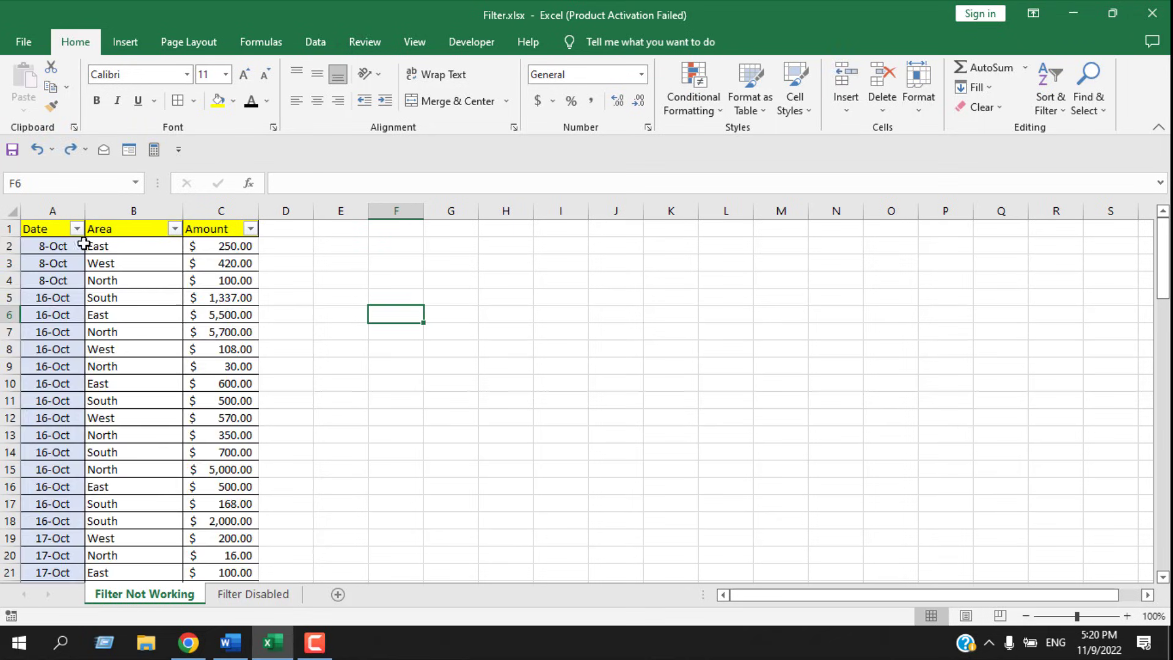
Filter the Date column to equal 8/10, which finds no rows, and undo it
left_click(76, 229)
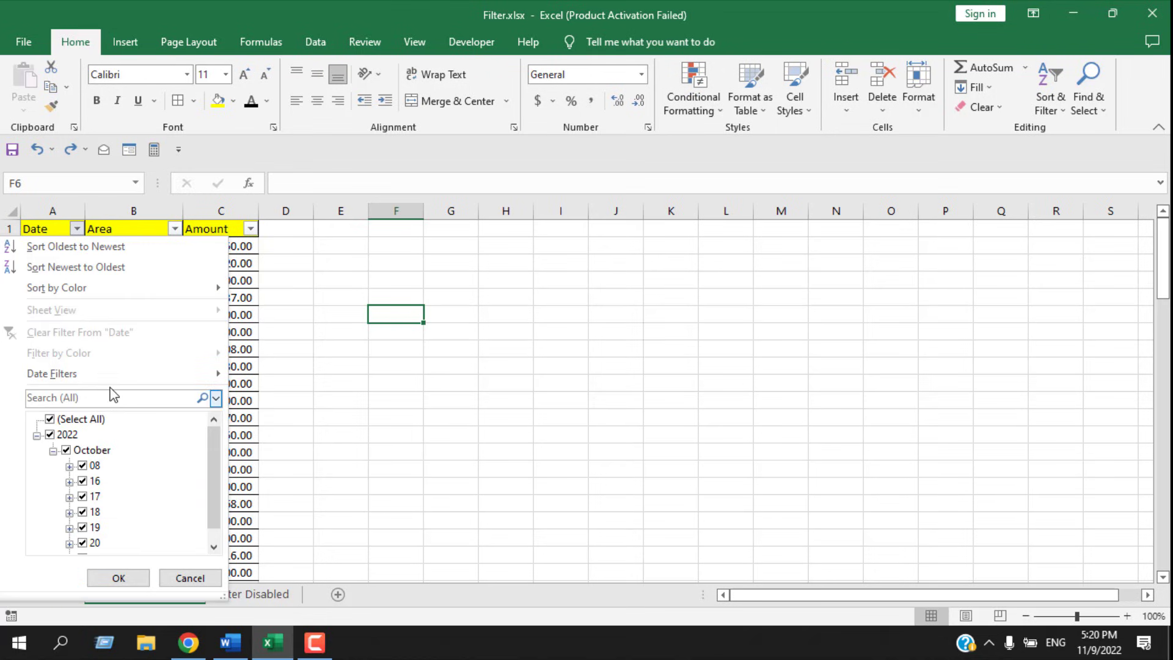
mouse_move(104, 374)
left_click(324, 166)
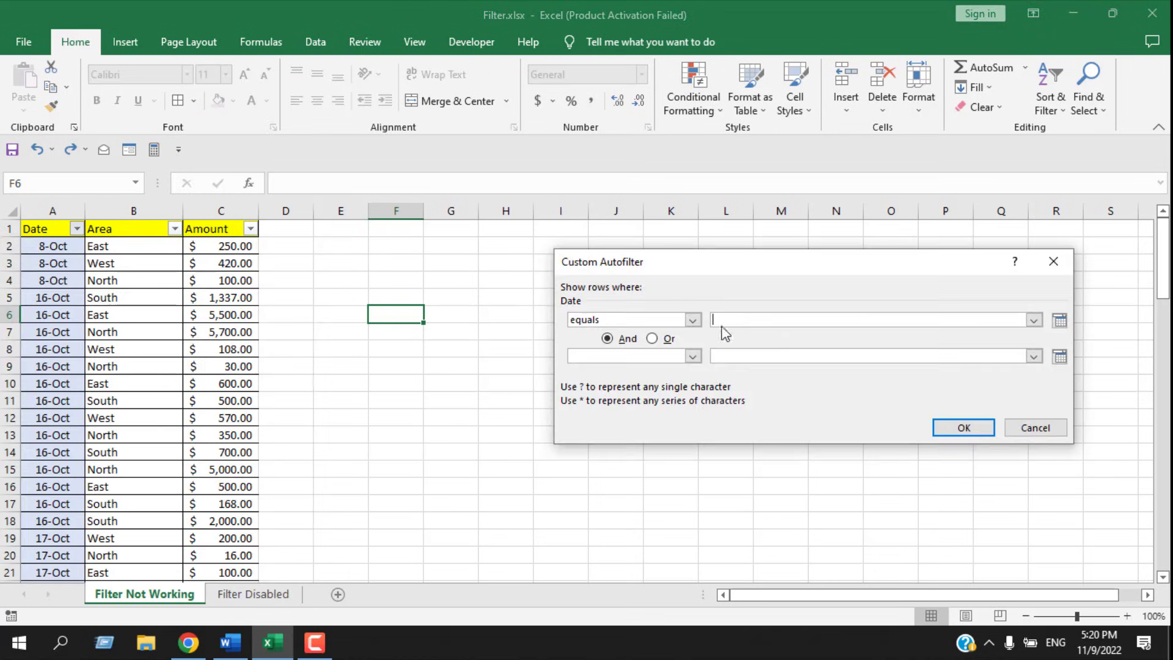
type("8/10")
left_click(964, 428)
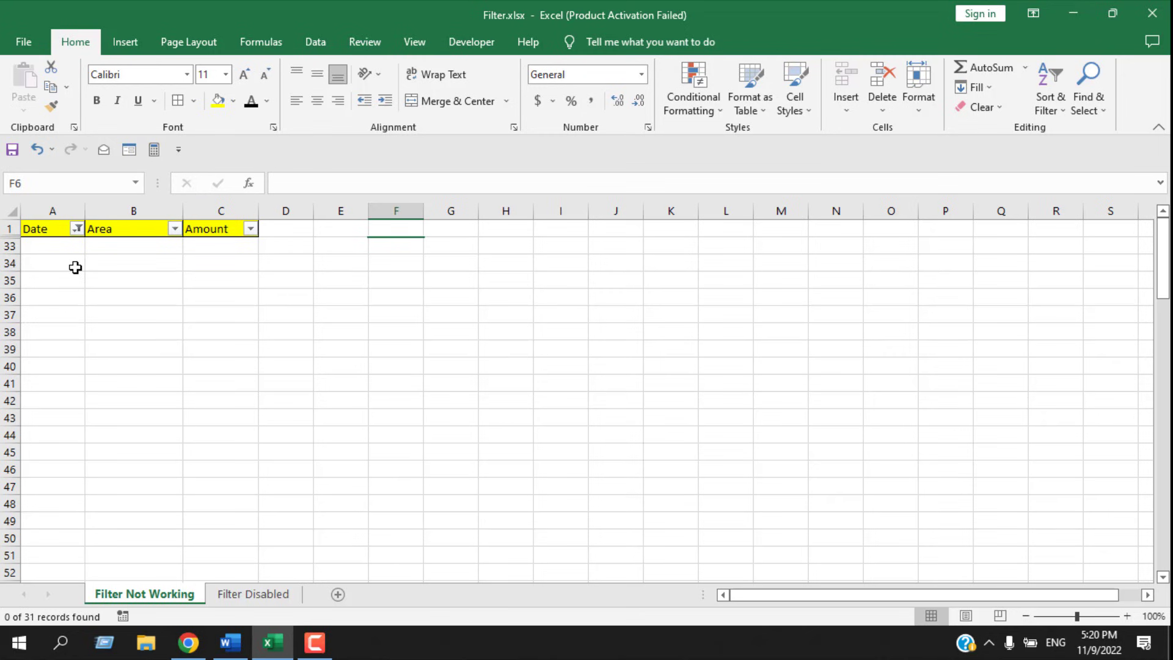
key("ctrl+z")
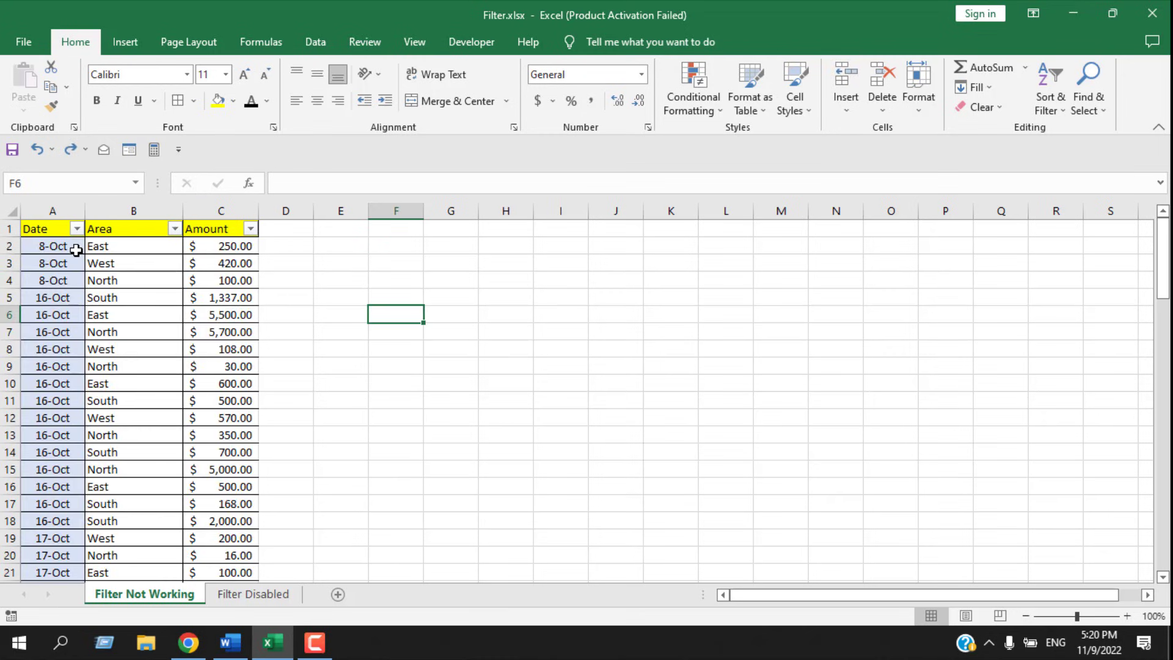
Filter the Date column to equal 8-Oct, showing 3 of 31 records
left_click(77, 228)
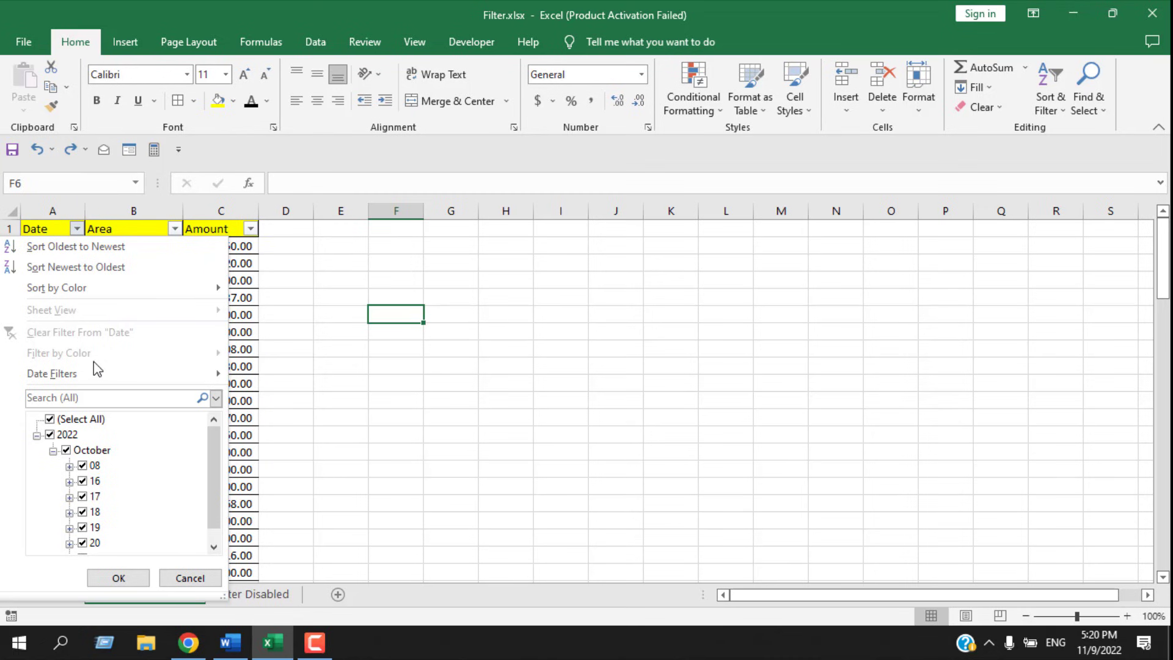
mouse_move(98, 371)
left_click(302, 160)
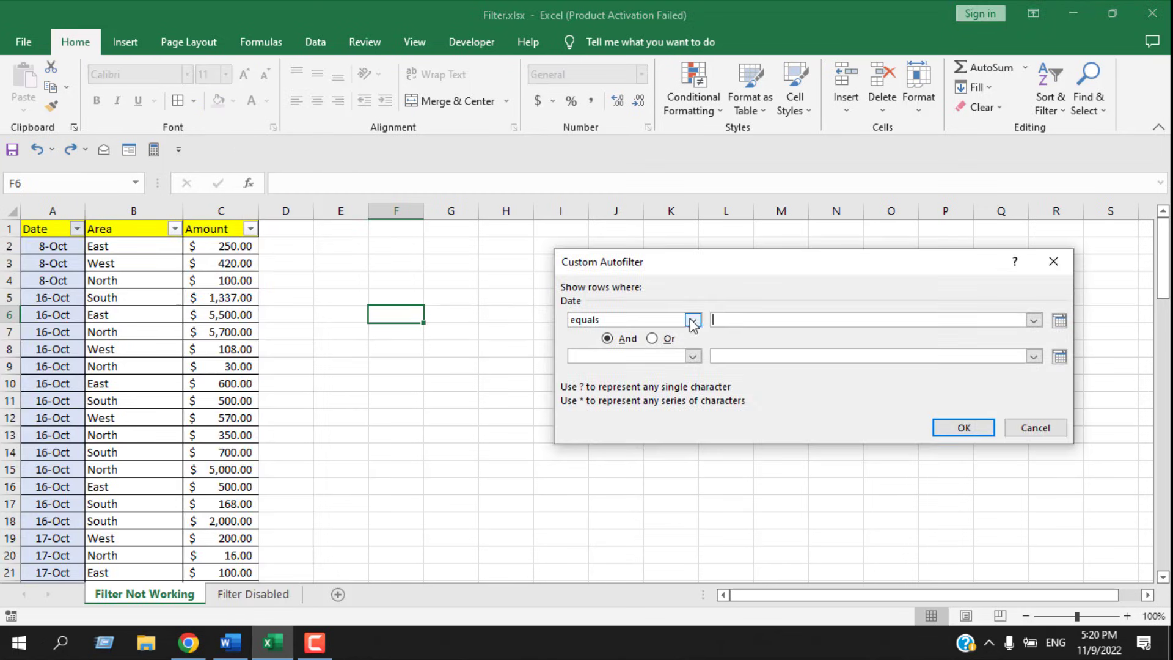
type("8-Oct")
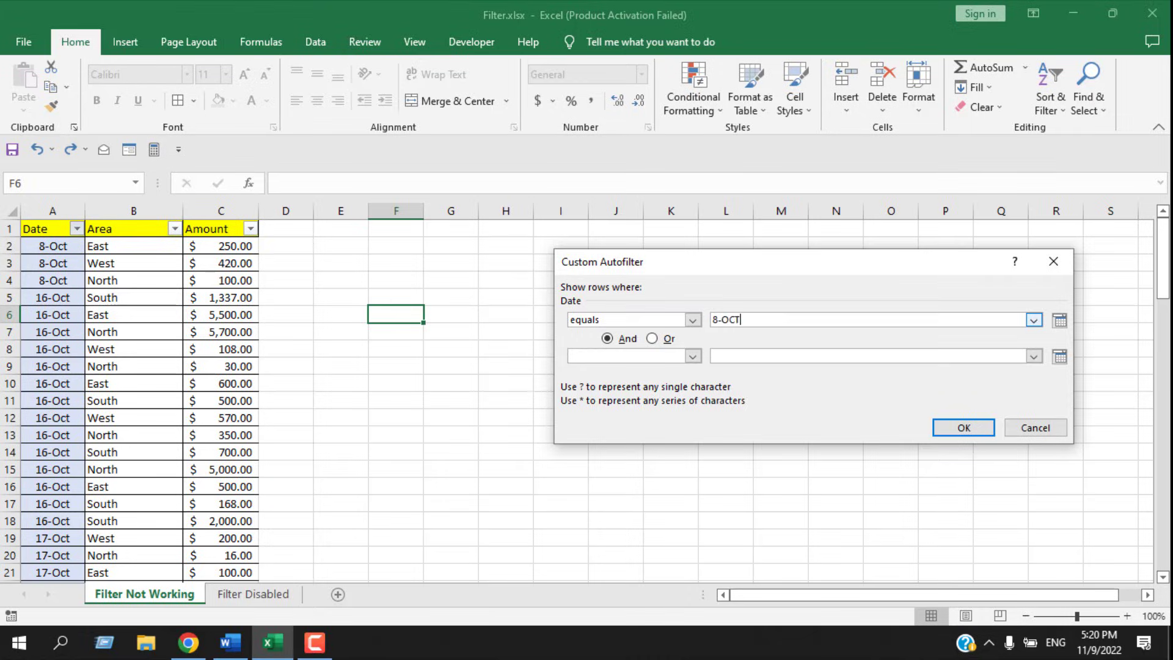
key("Return")
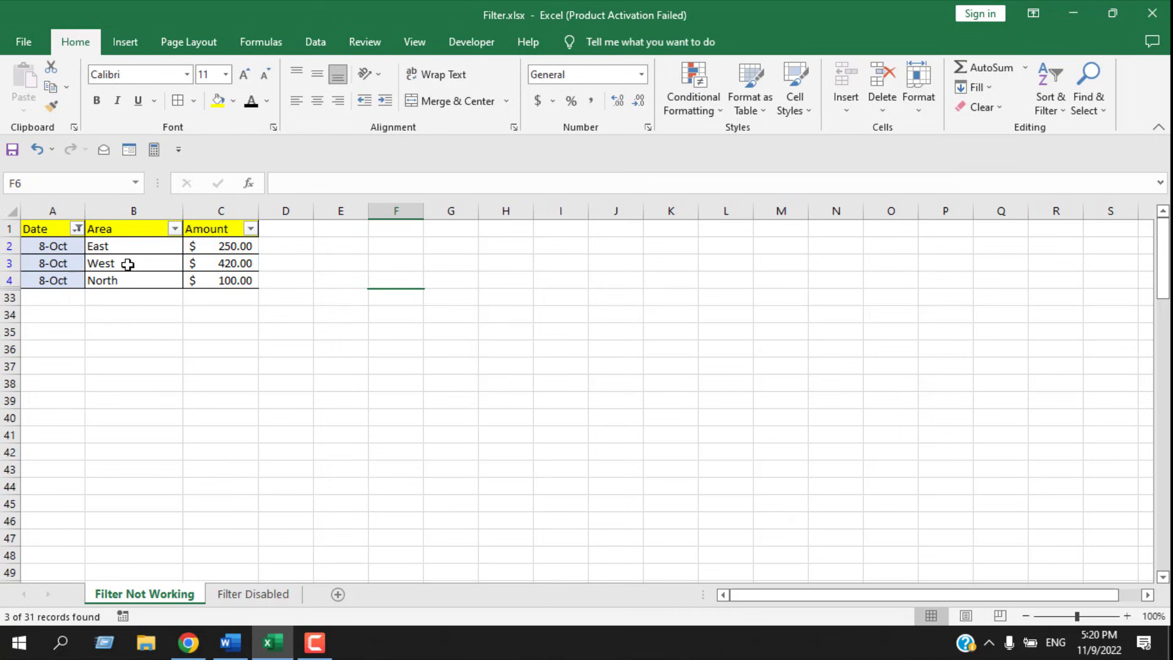
Inspect the real date value stored in cell A2 and the Date column's filter options
left_click(72, 244)
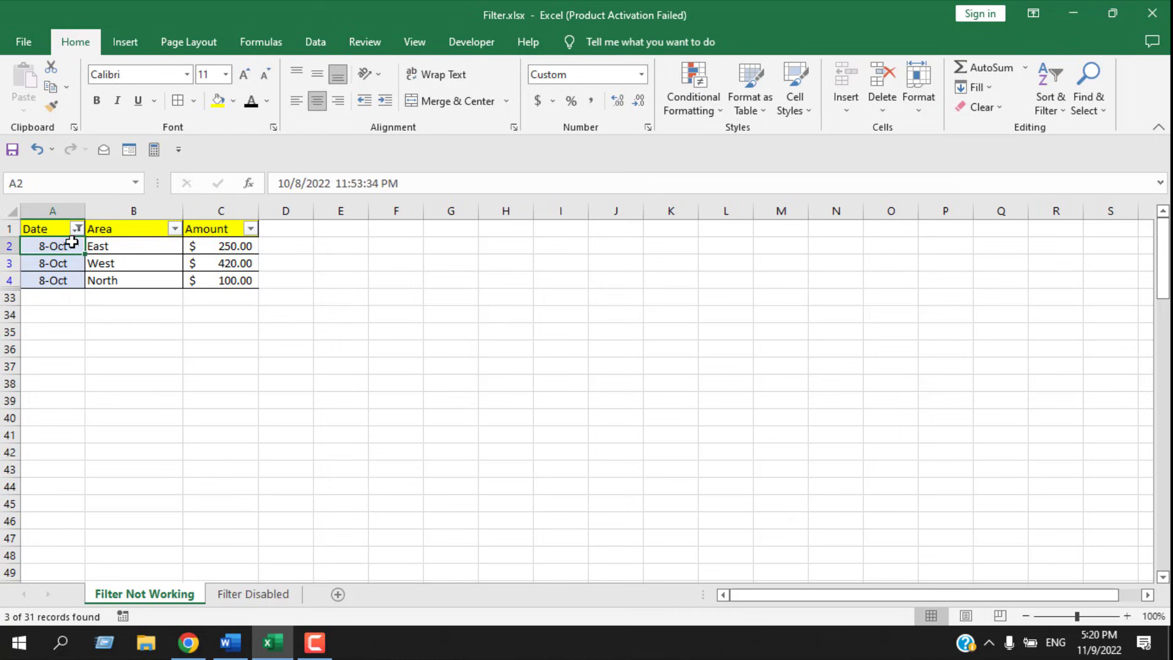
left_click(141, 397)
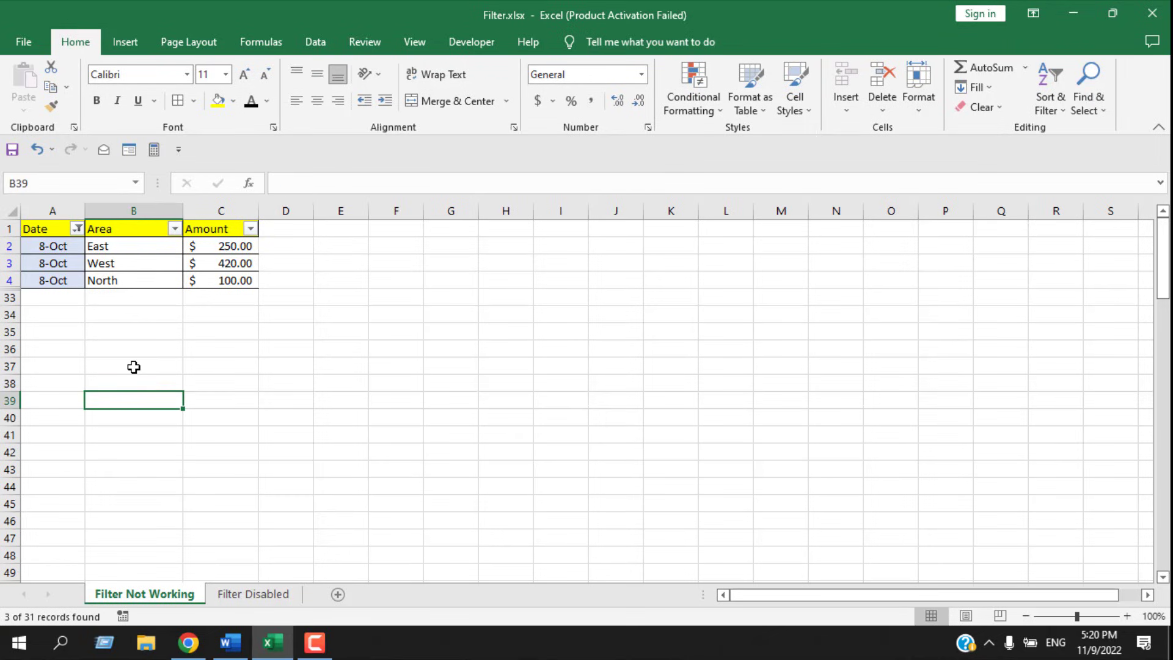
mouse_move(81, 233)
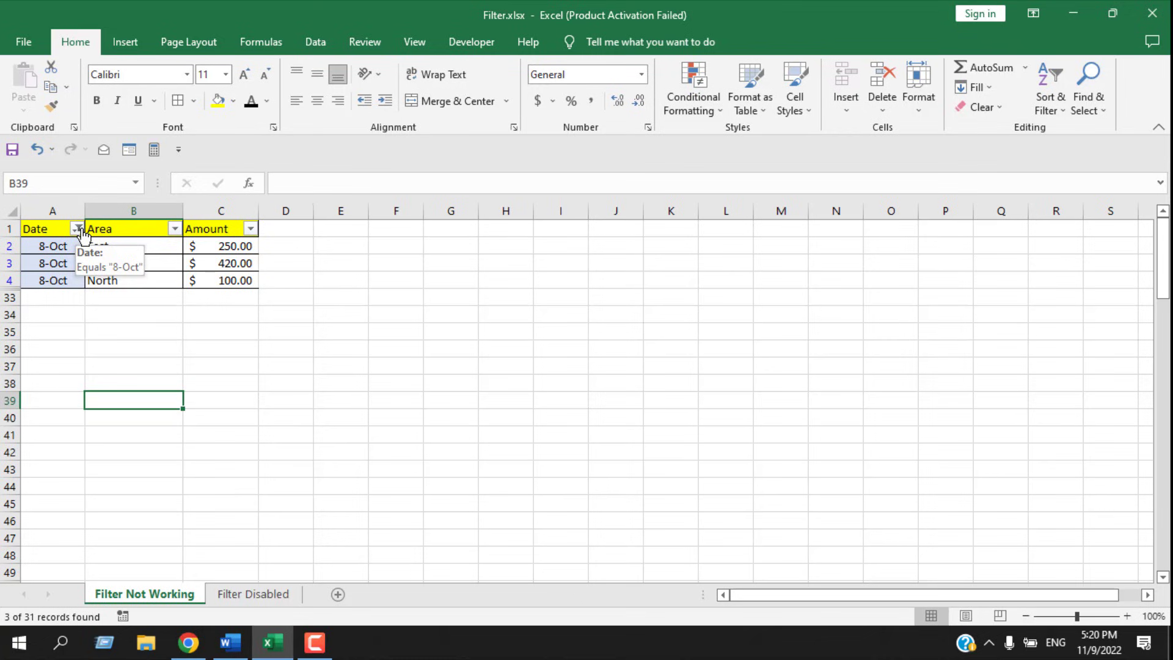
left_click(77, 230)
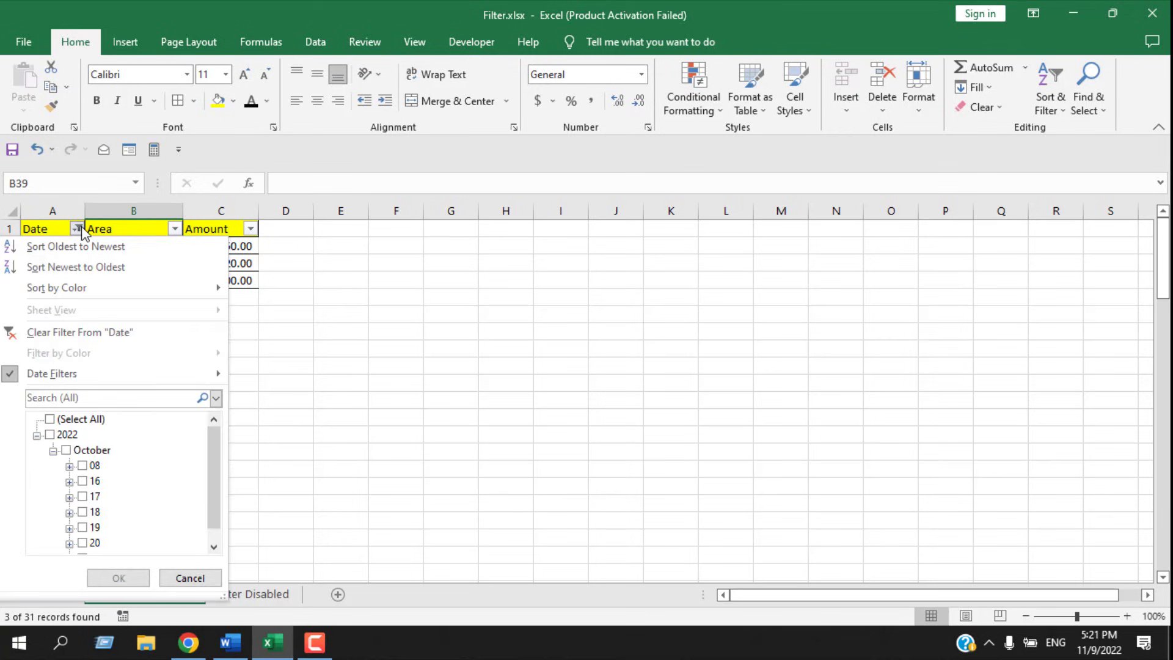
Clear the Date filter and turn AutoFilter off from the Data tab
left_click(316, 41)
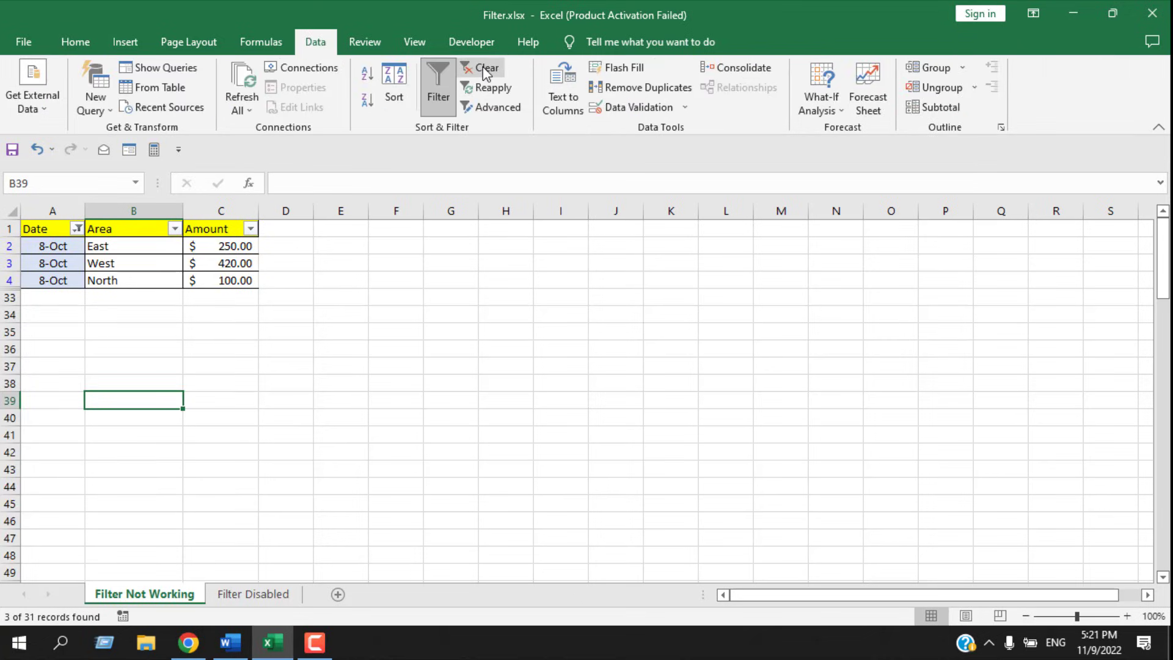
left_click(482, 67)
left_click(455, 92)
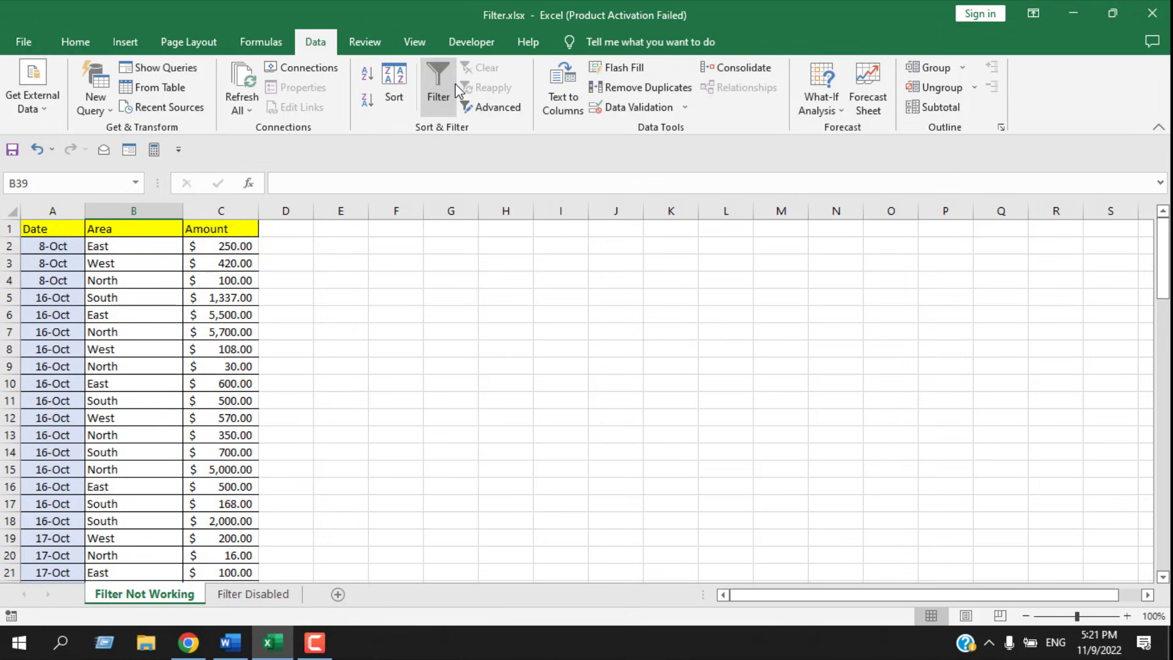
left_click(464, 385)
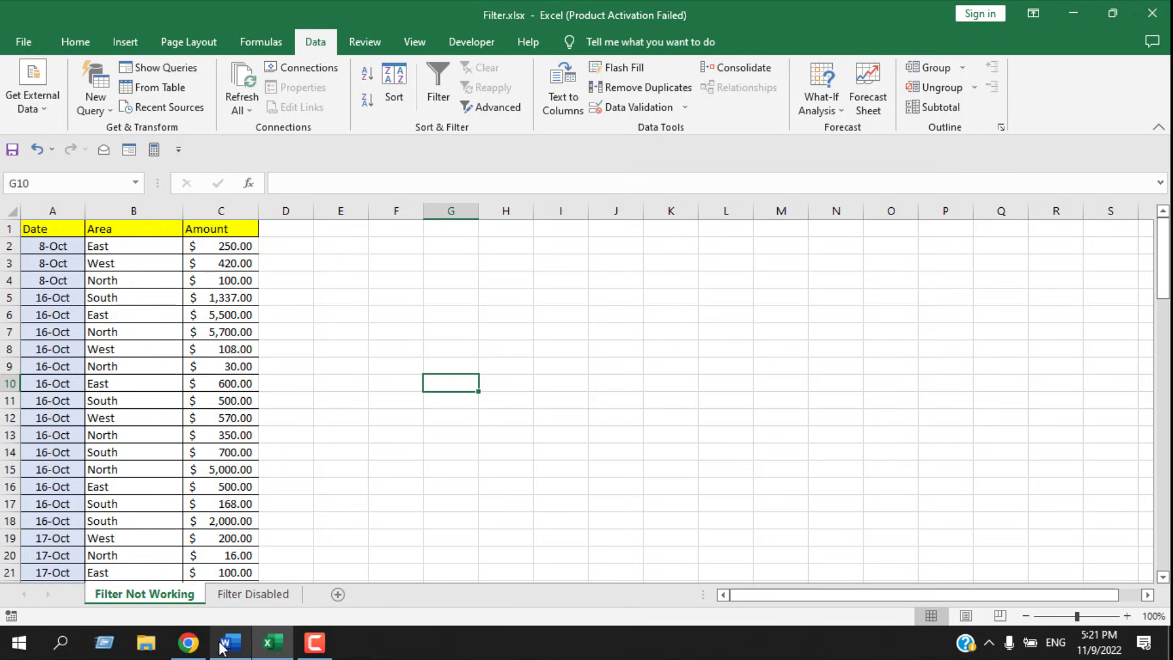
On the Filter Disabled sheet, deselect columns A:C and bring the data's end at row 86 into view
left_click(259, 600)
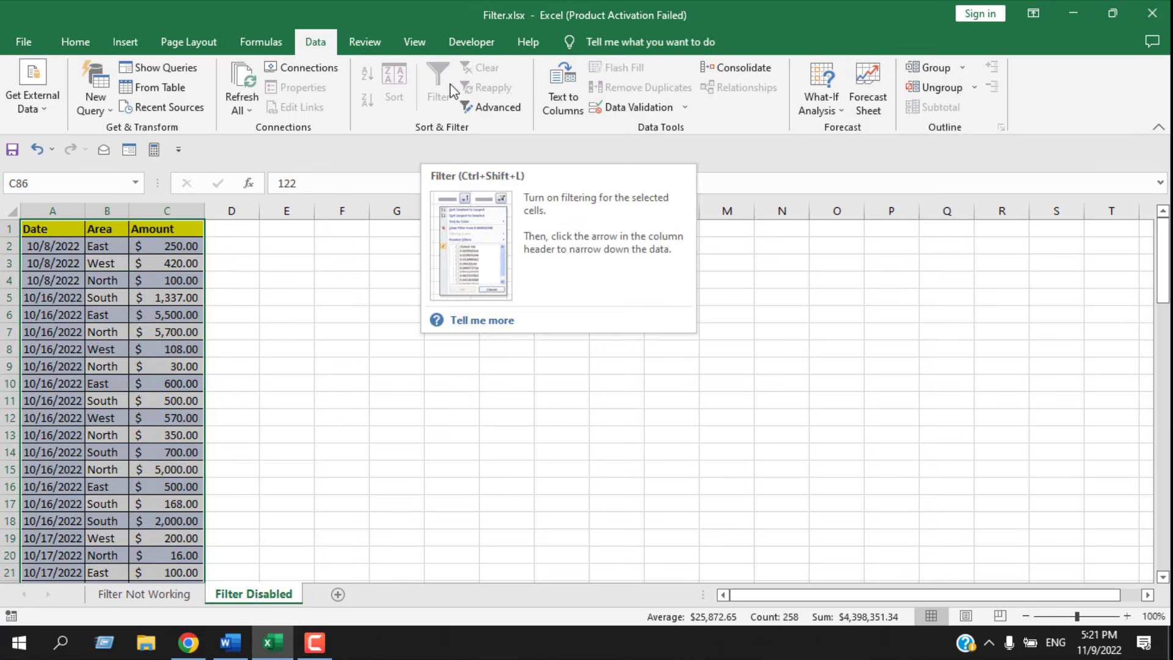
scroll(370, 439, "down", 20)
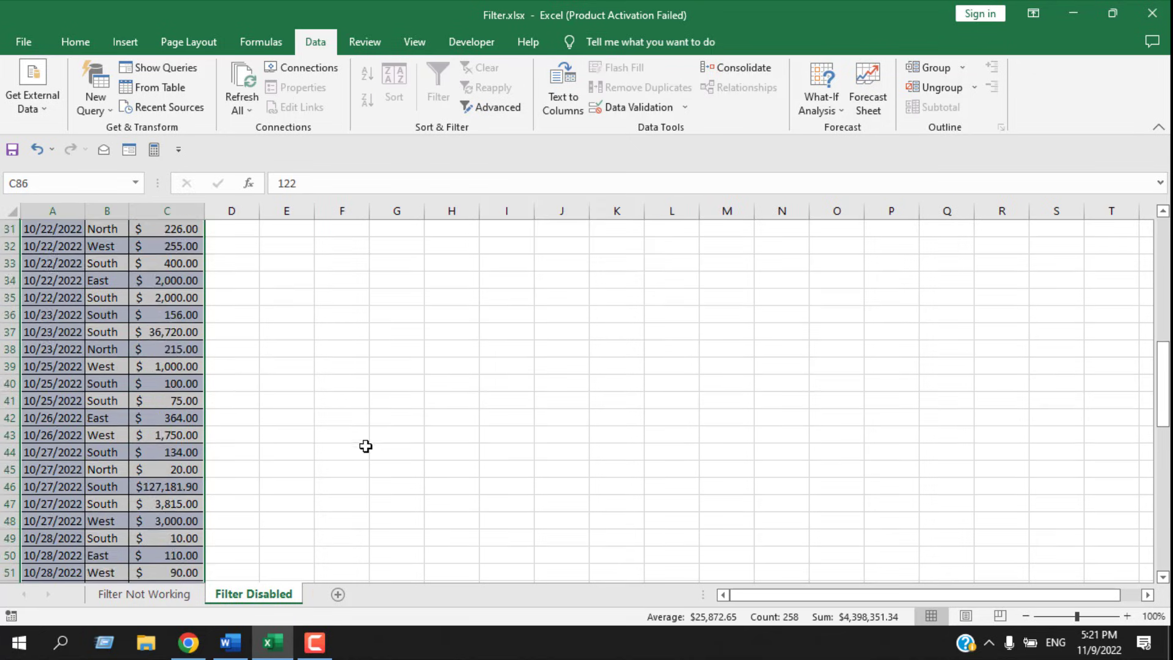
scroll(371, 439, "up", 20)
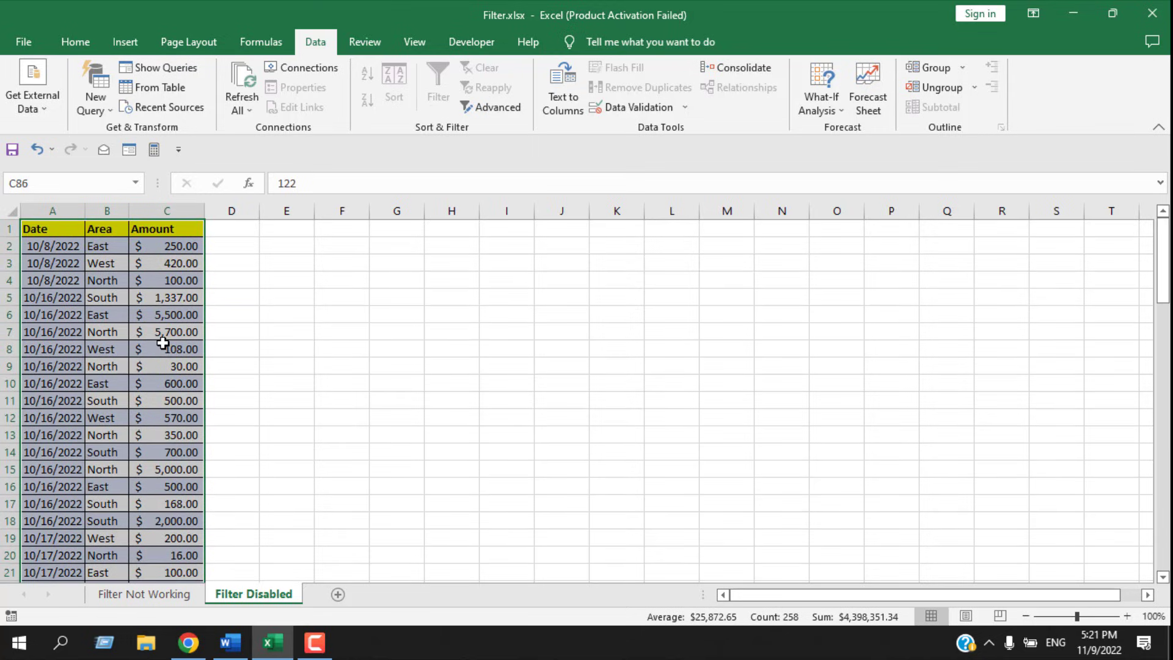
scroll(163, 344, "down", 18)
scroll(162, 346, "up", 18)
scroll(141, 453, "down", 20)
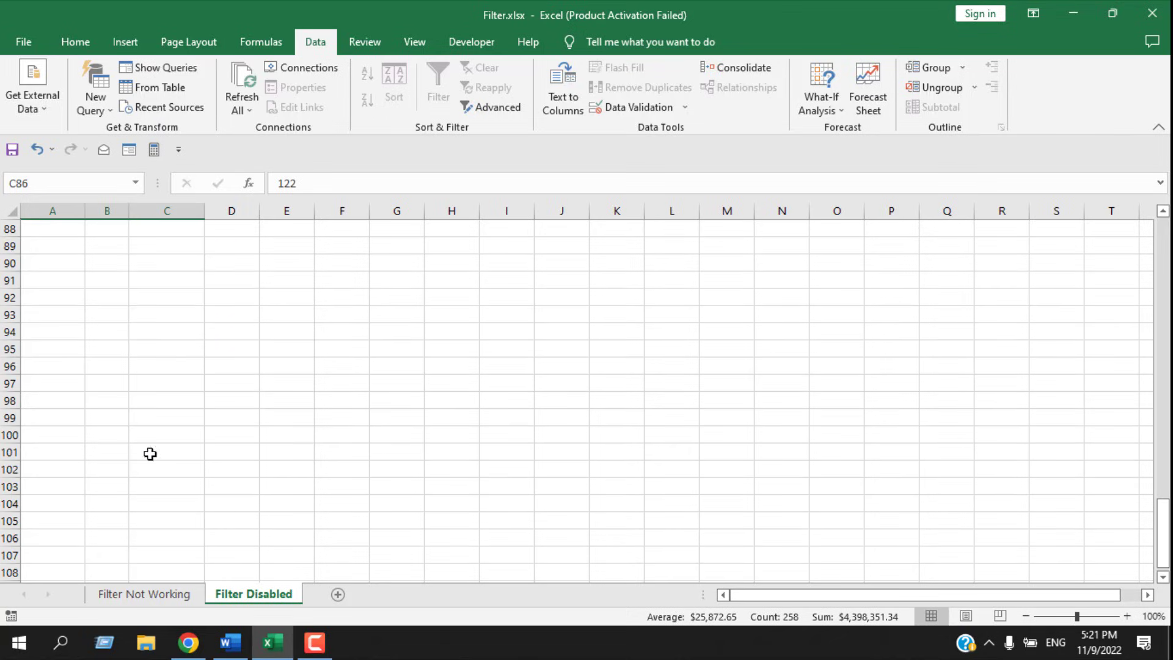
left_click(237, 385)
scroll(238, 393, "up", 7)
scroll(238, 397, "down", 2)
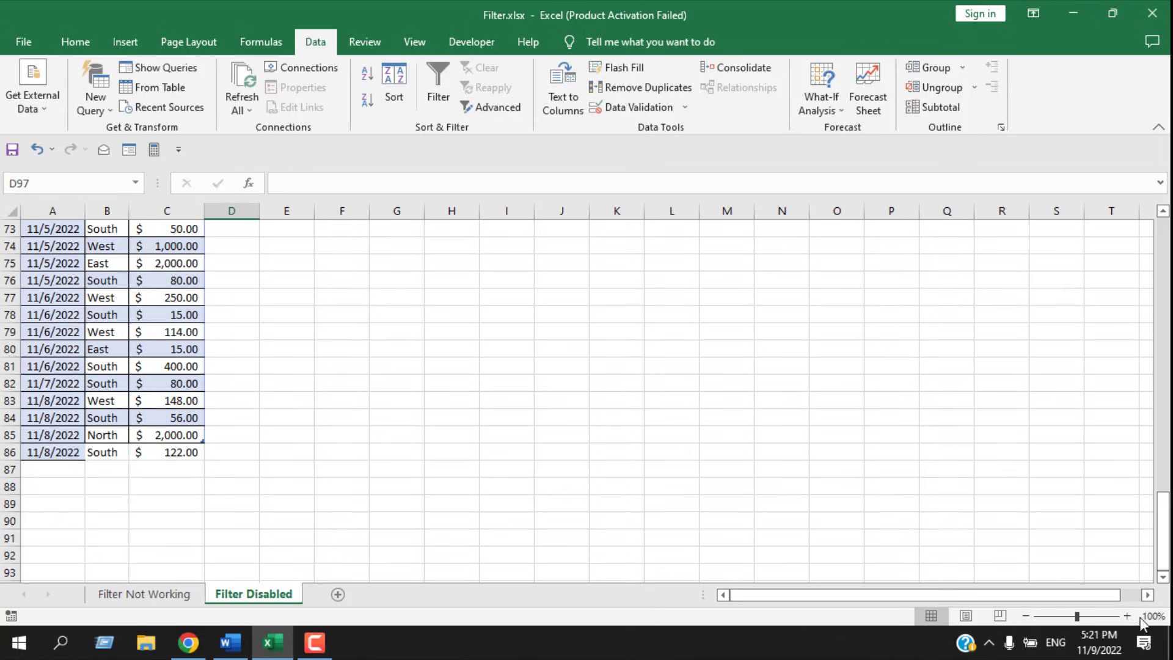
scroll(400, 531, "up", 5)
scroll(403, 531, "up", 3)
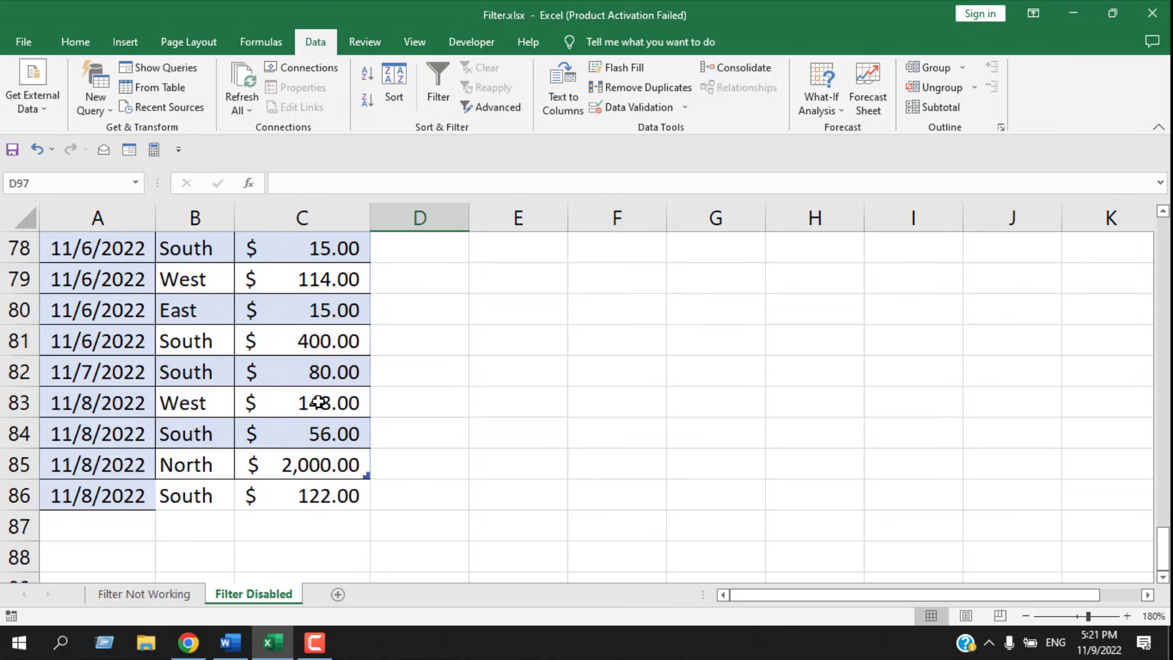
Select C82 and read the table name Sales_Table on Table Design, then select C86 outside it
left_click(282, 377)
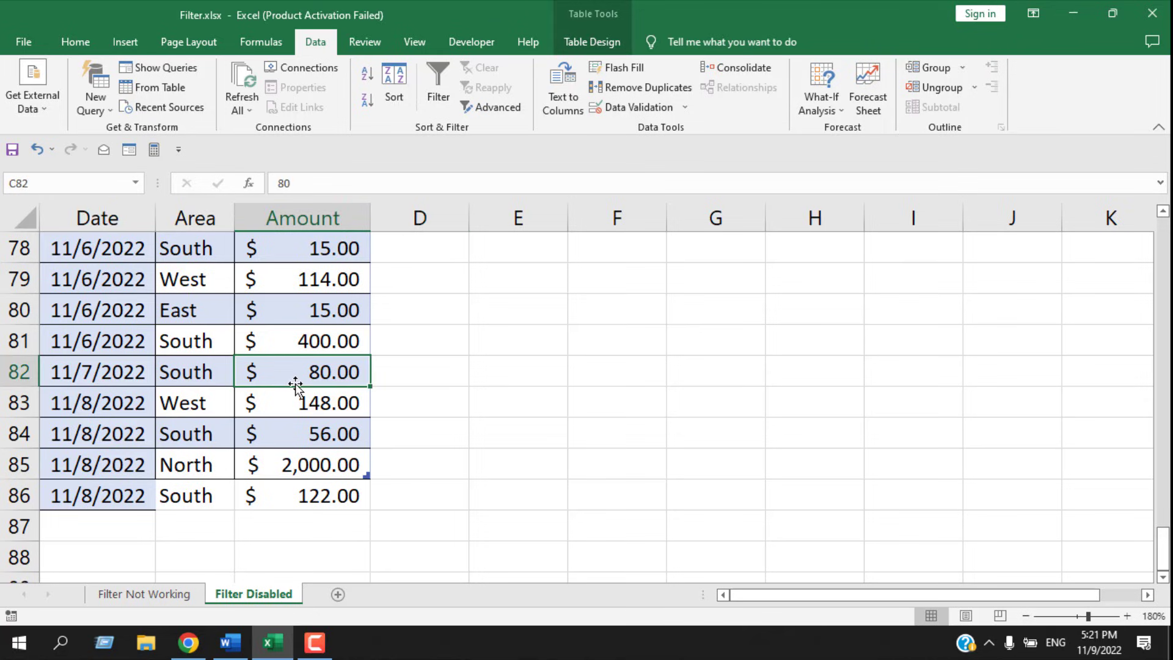
left_click(598, 44)
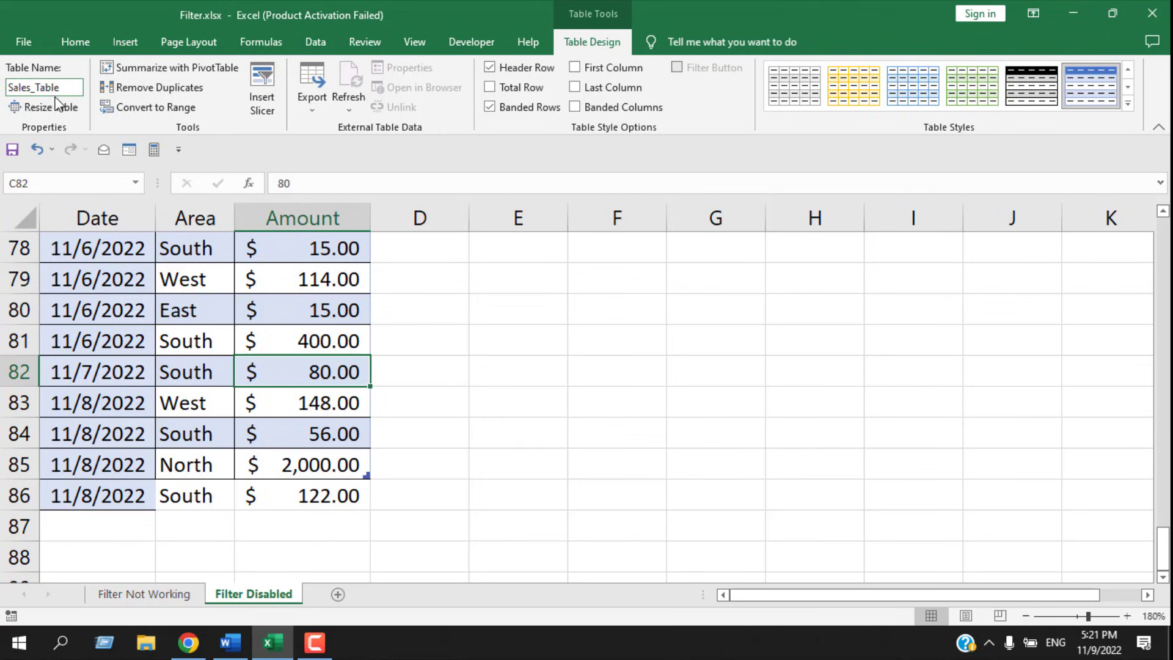
left_click(340, 496)
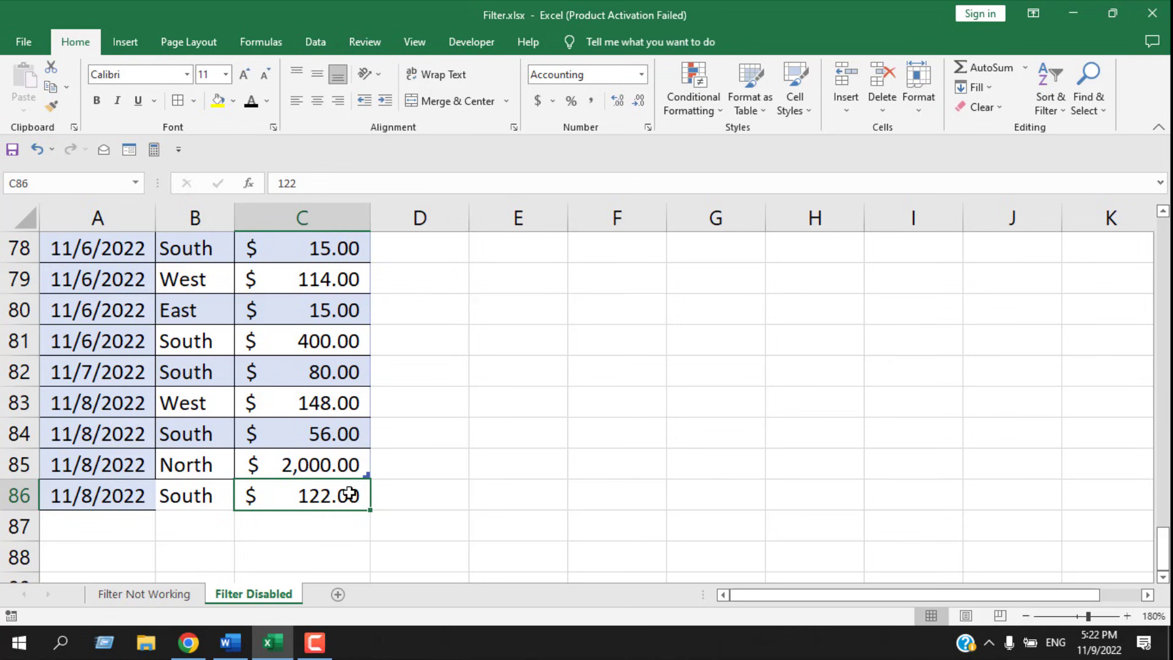
Extend the selection from row 86 up to the top of the data
scroll(350, 495, "up", 9)
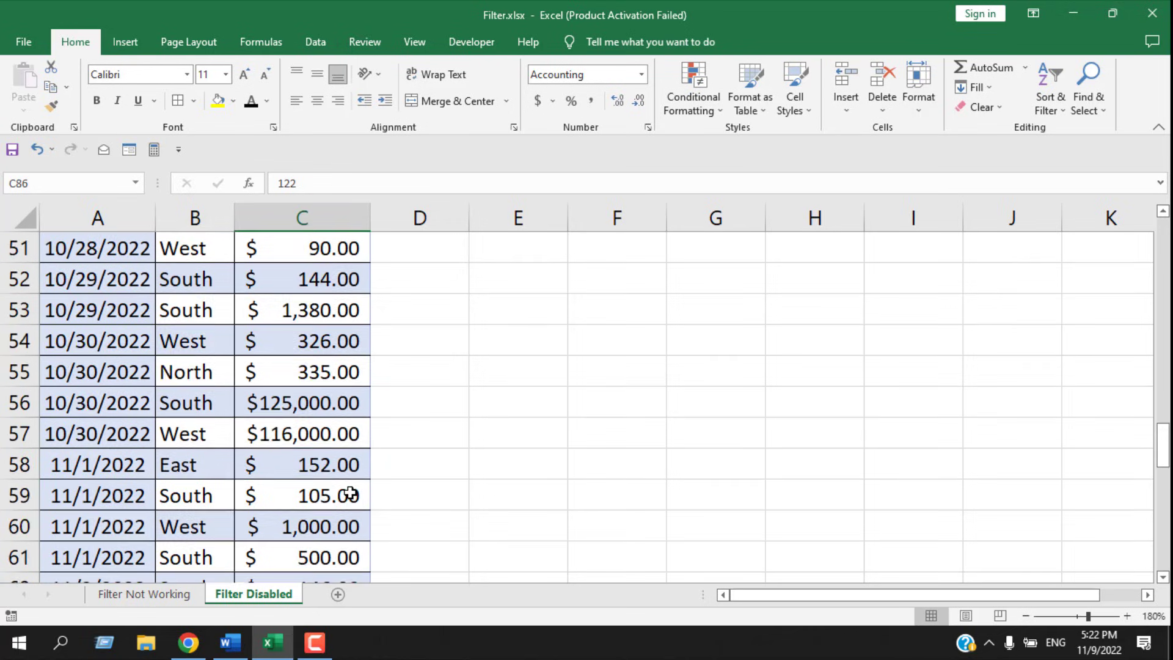
scroll(317, 495, "down", 11)
scroll(323, 484, "up", 3)
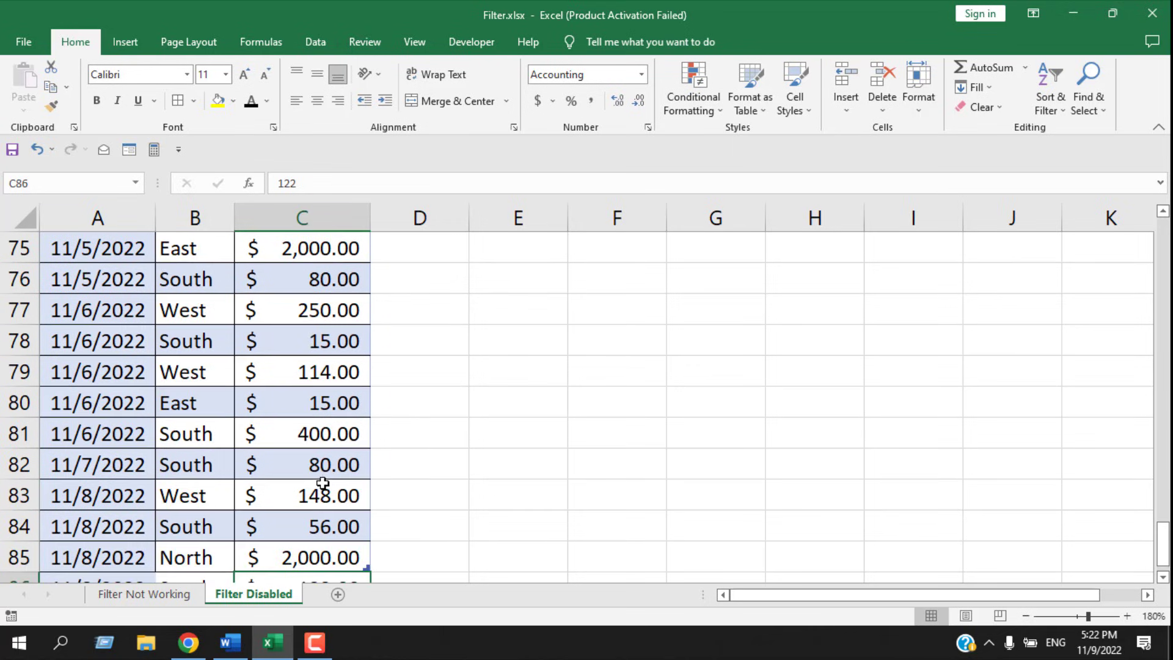
scroll(336, 474, "down", 2)
left_click(316, 42)
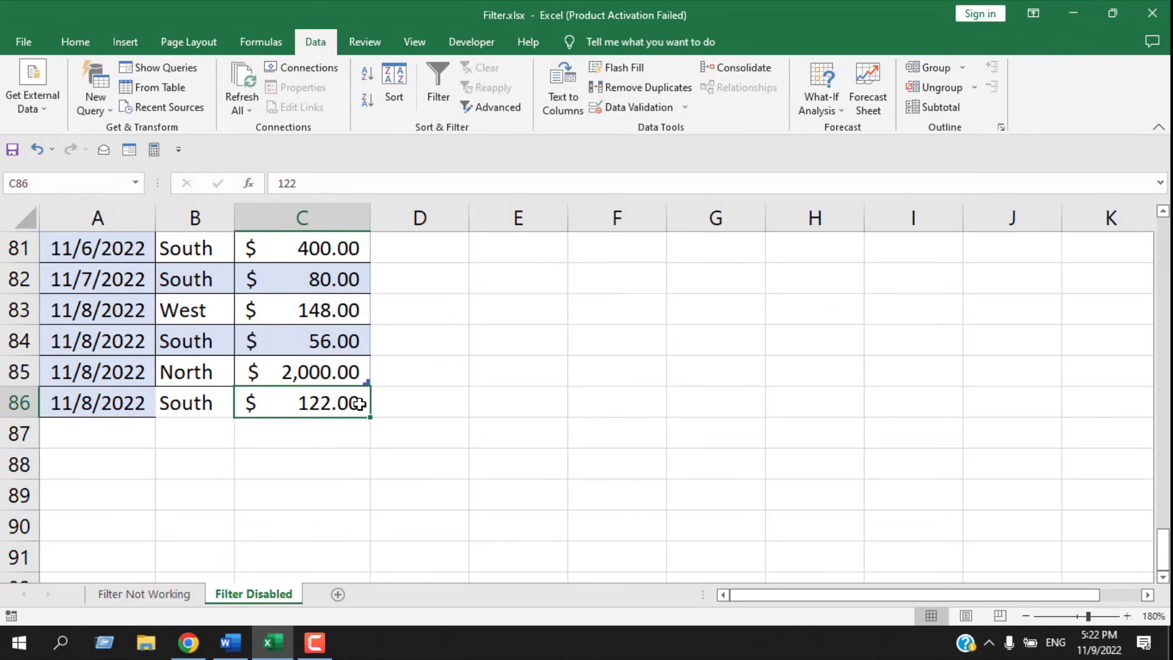
key("shift+Left")
key("shift+Left")
key("shift+Up")
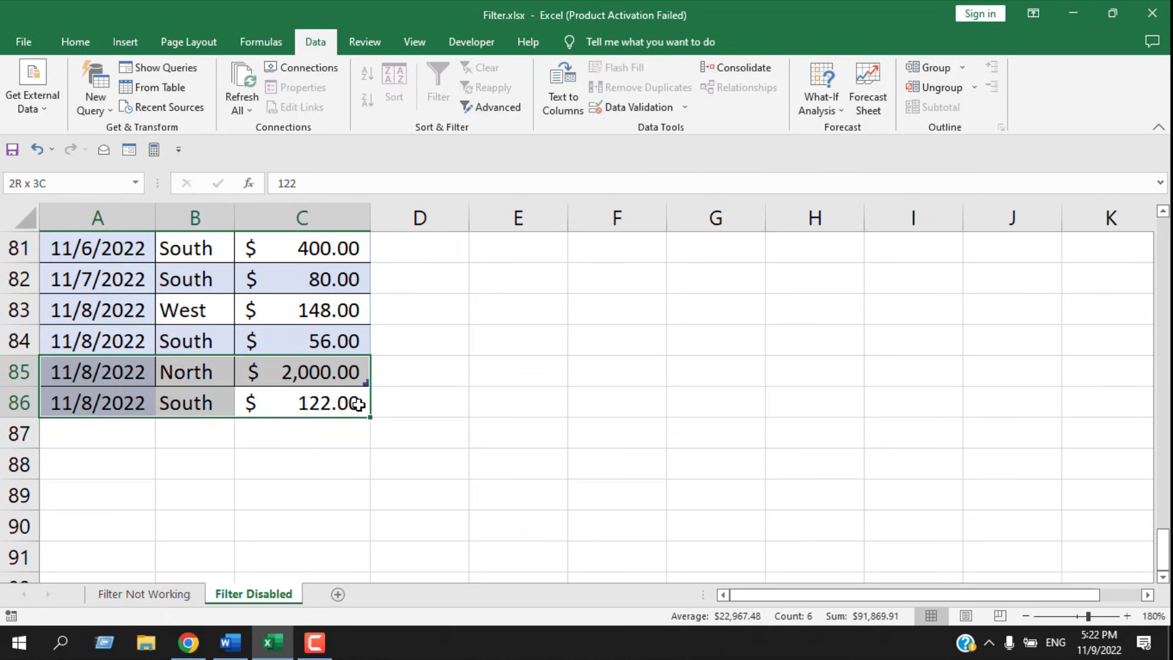
key("ctrl+shift+Up")
Drag Sales_Table's resize handle down to include row 86, then select D87
scroll(343, 437, "down", 20)
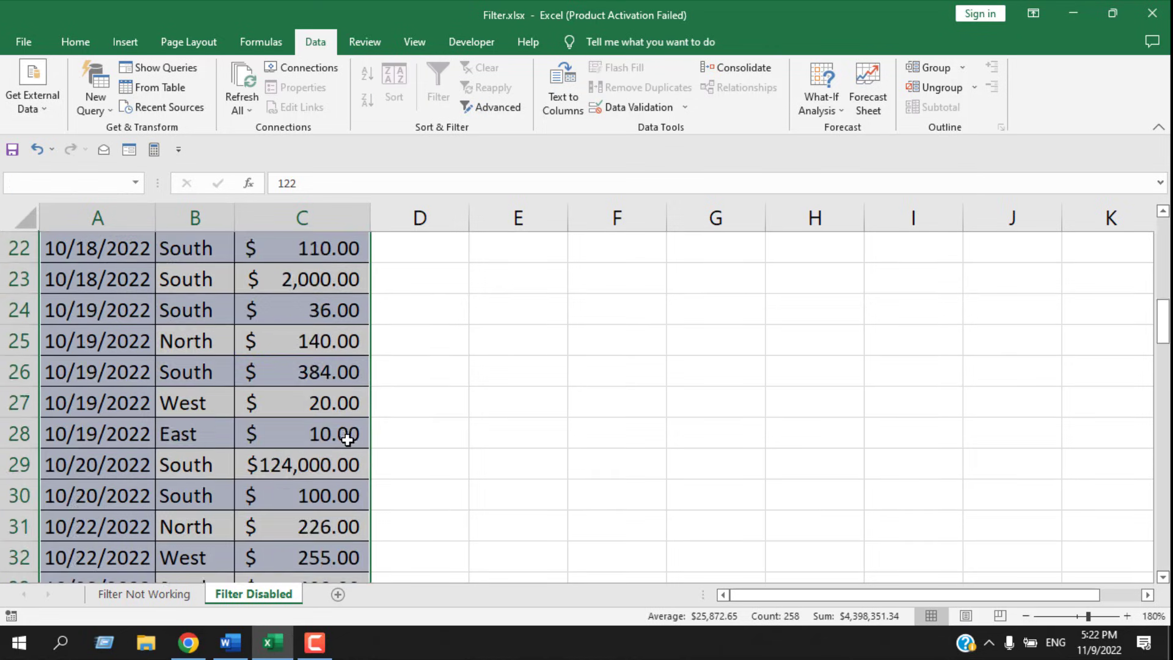
scroll(344, 443, "up", 5)
scroll(344, 443, "up", 5)
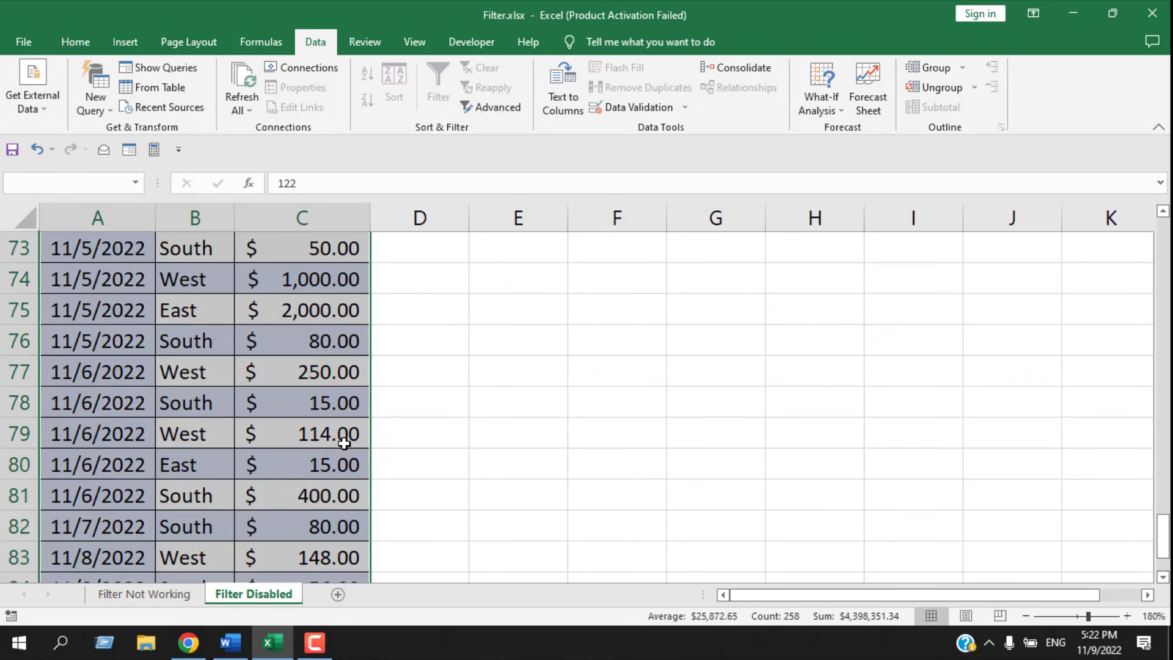
scroll(338, 440, "down", 3)
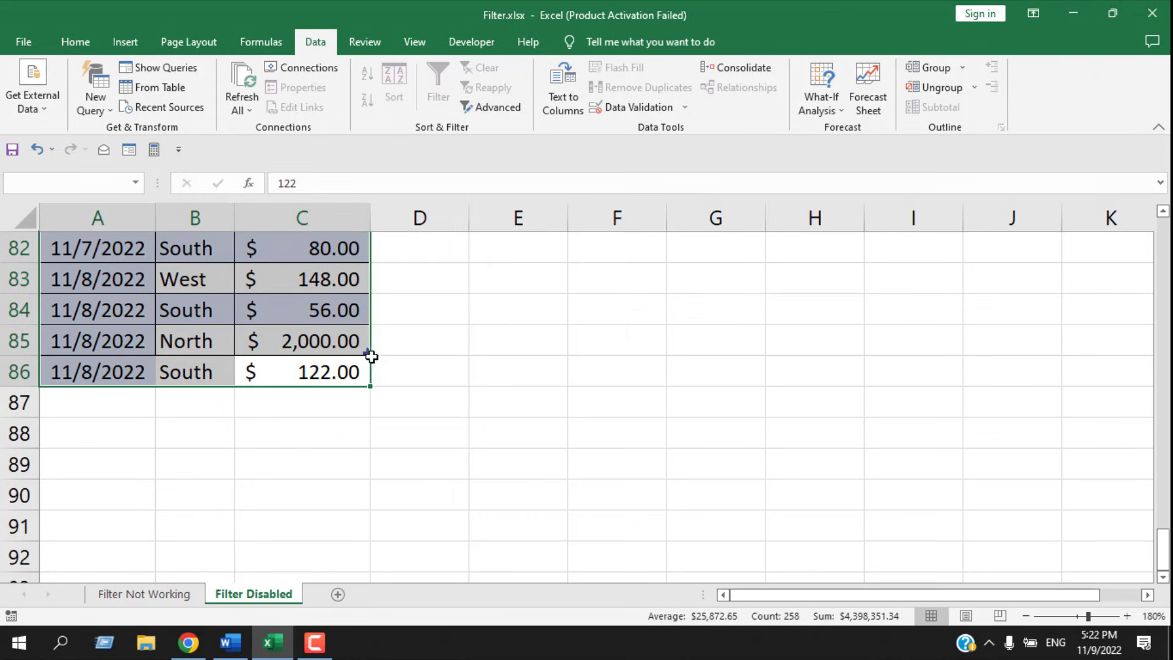
left_click_drag(365, 351, 375, 372)
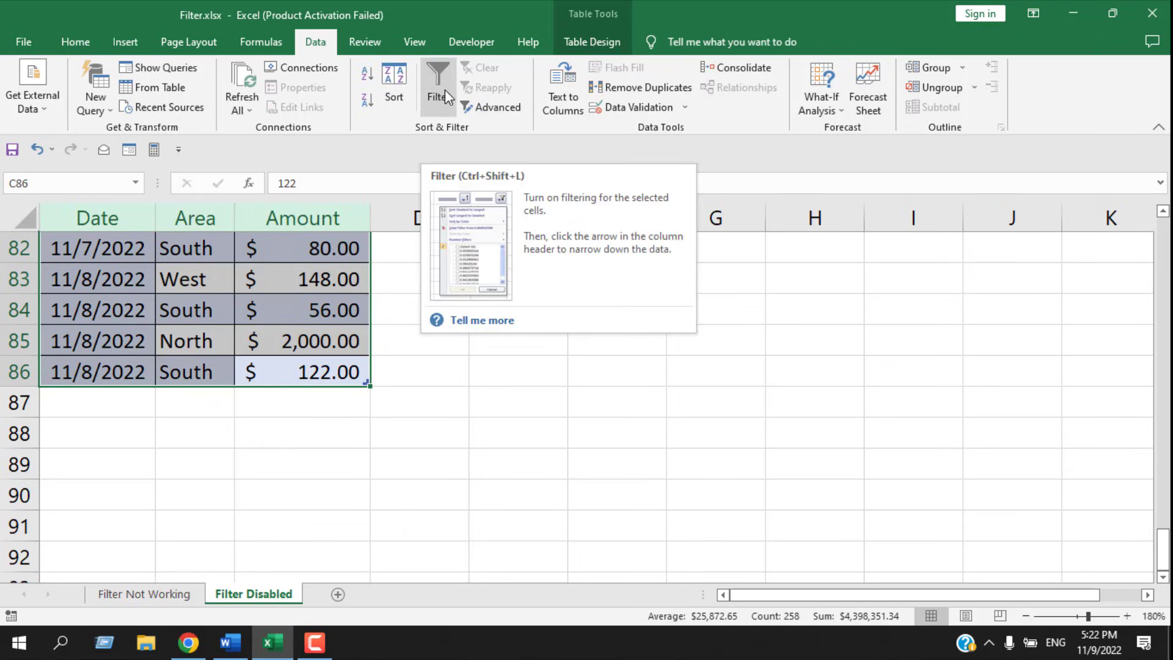
left_click(458, 389)
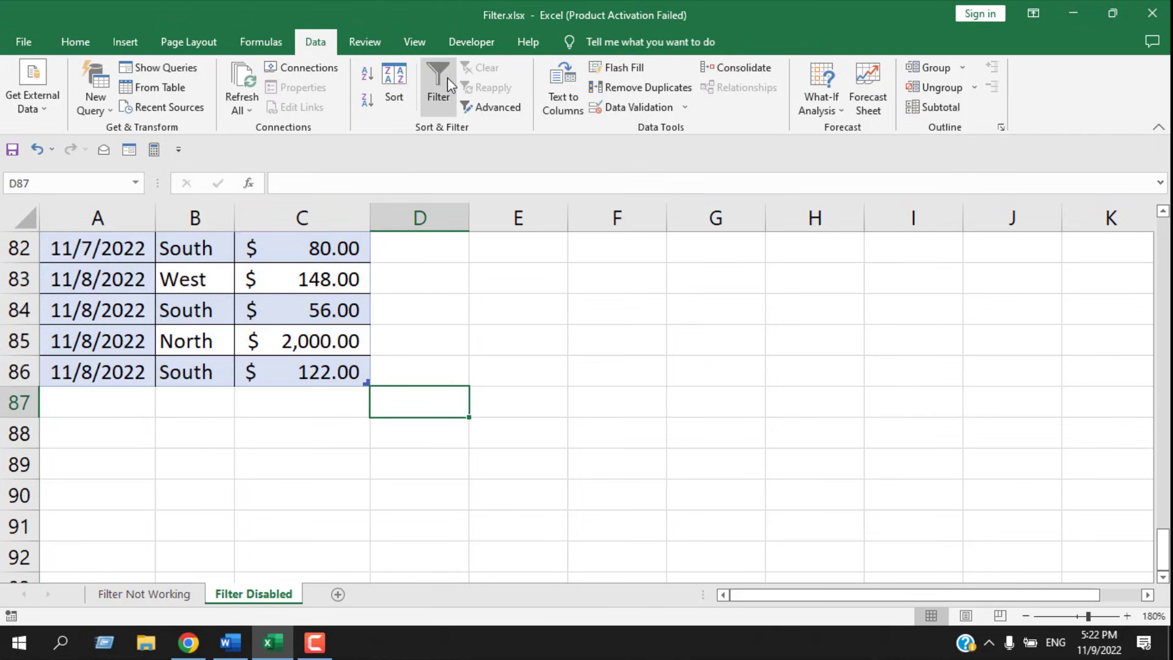
left_click(167, 596, "ctrl")
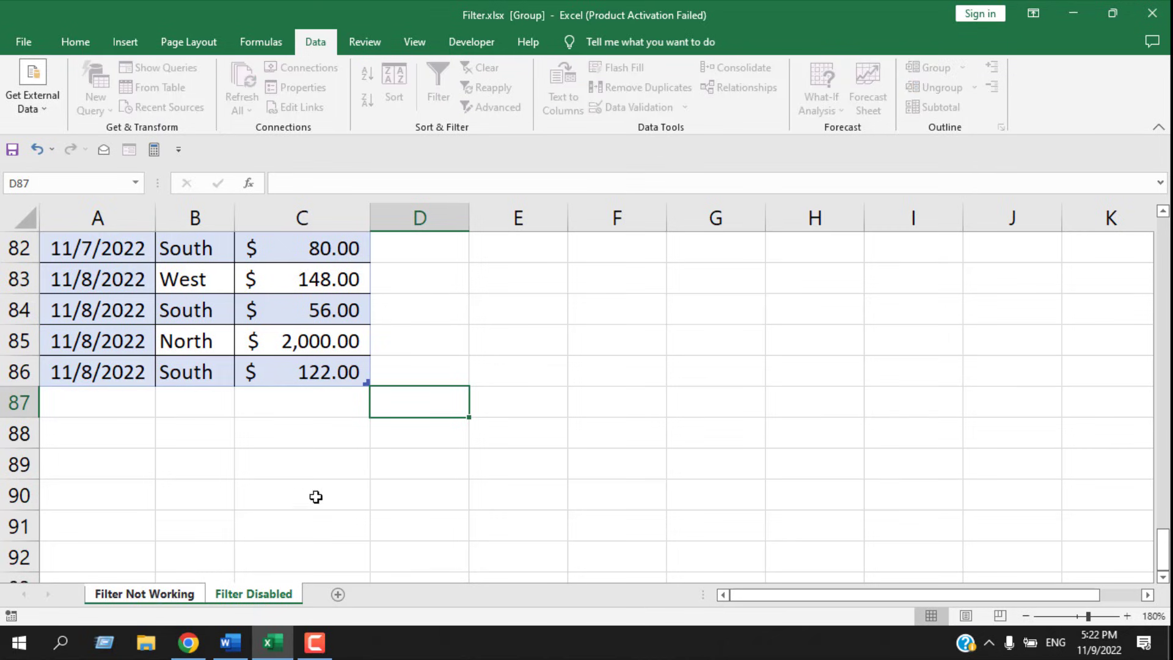
left_click(176, 597, "ctrl")
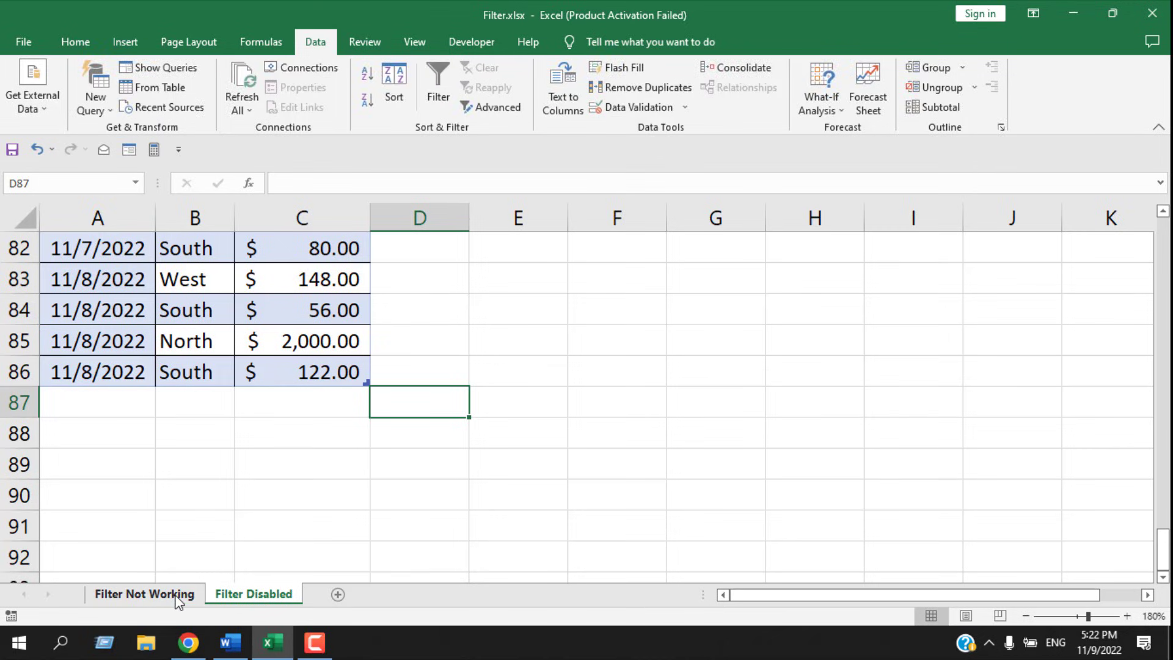
left_click(178, 598, "ctrl")
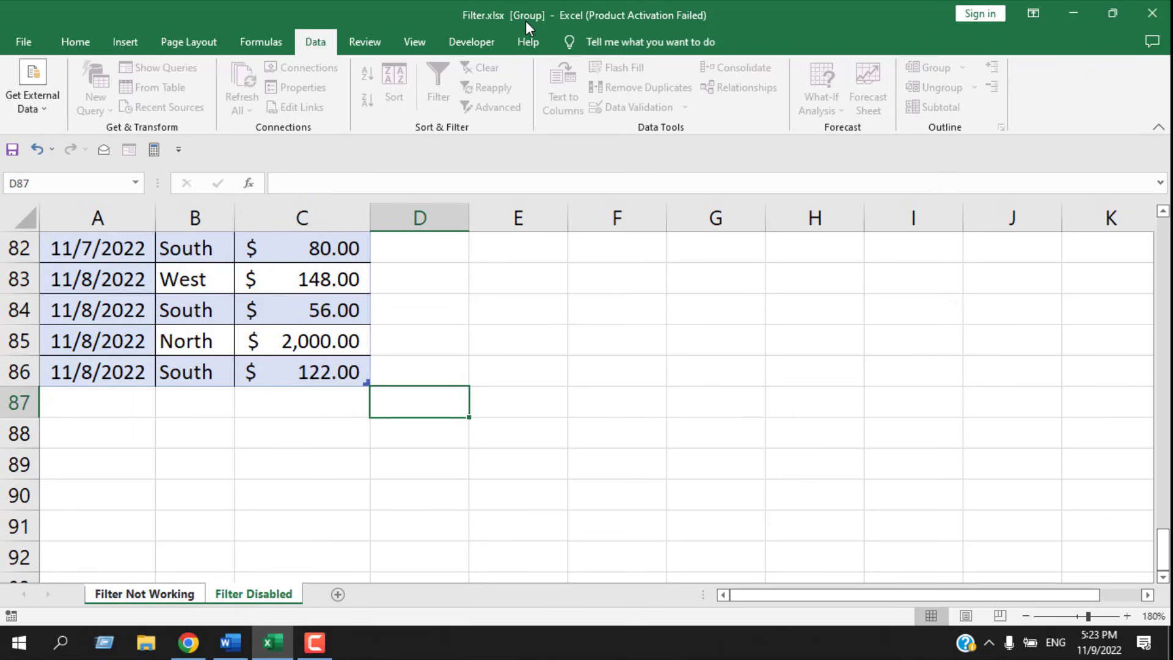
left_click(187, 595, "ctrl")
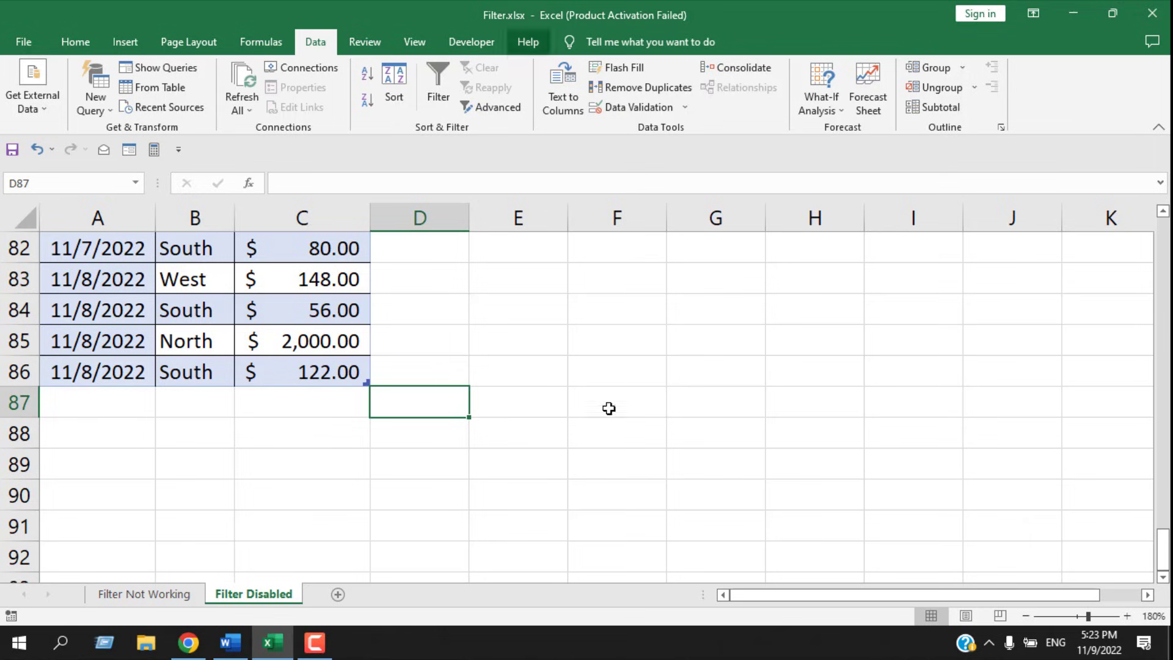
left_click(174, 597, "ctrl")
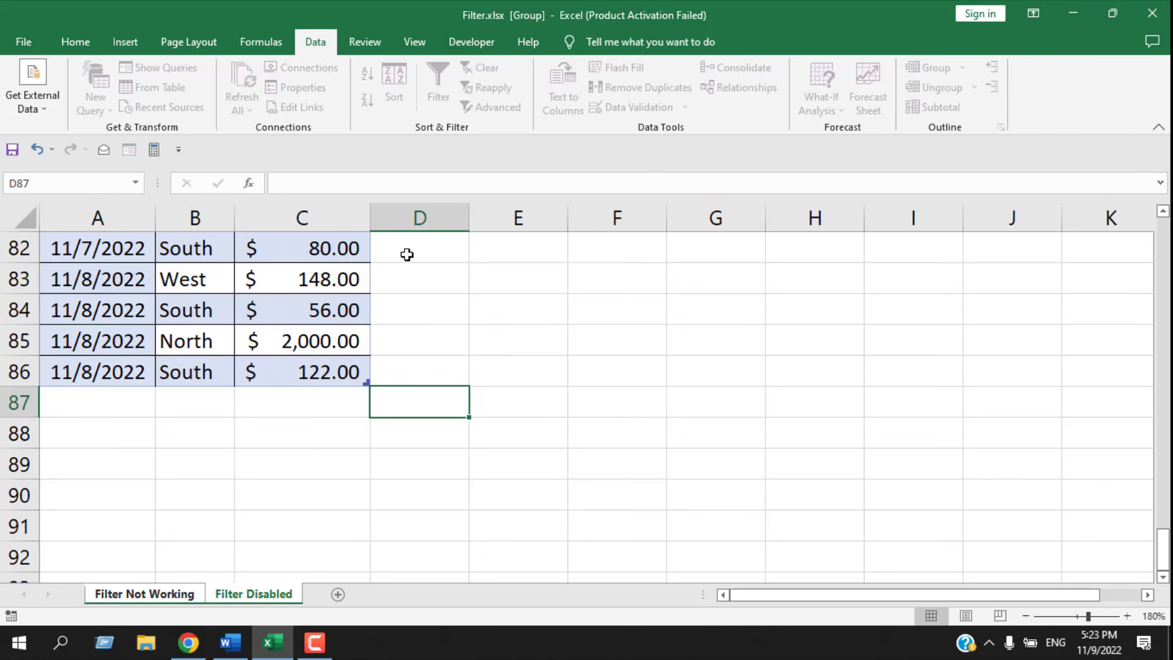
left_click(393, 459)
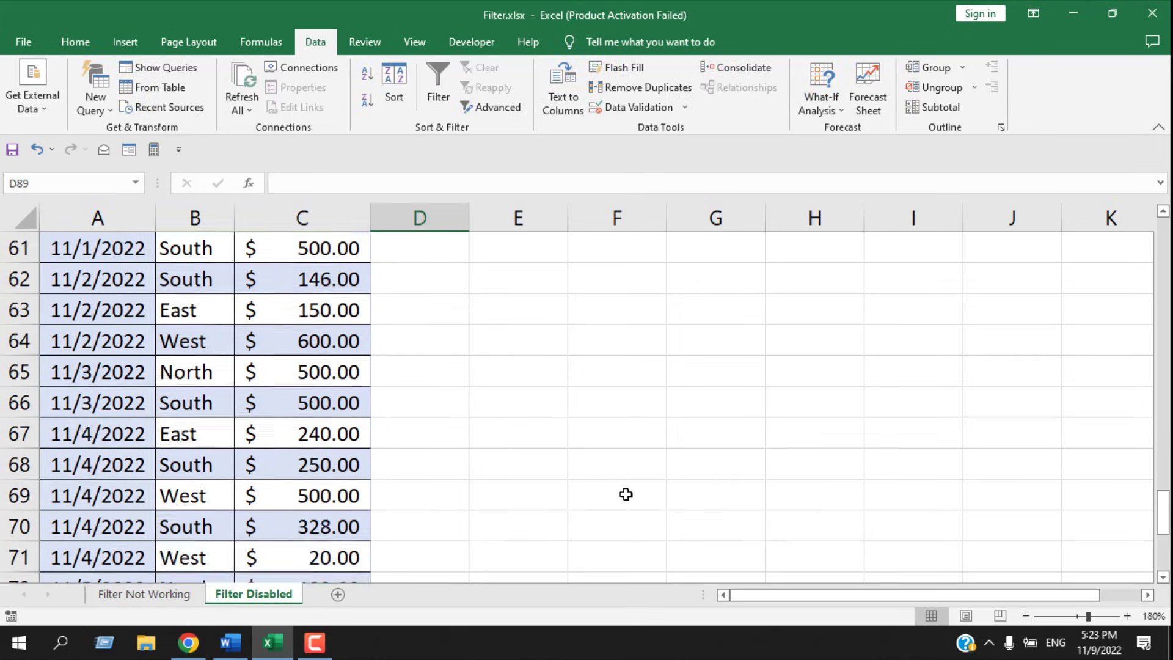
scroll(626, 495, "up", 20)
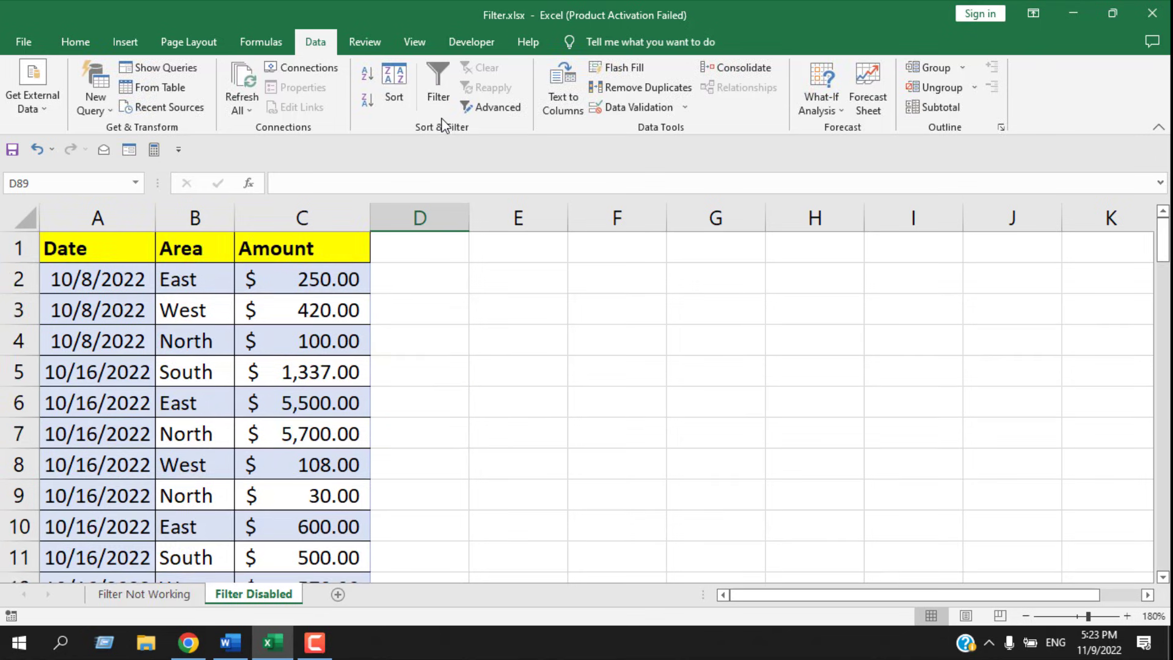
Protect the Filter Disabled sheet with a confirmed password, then check the greyed-out Filter on the Data tab
left_click(365, 42)
left_click(676, 92)
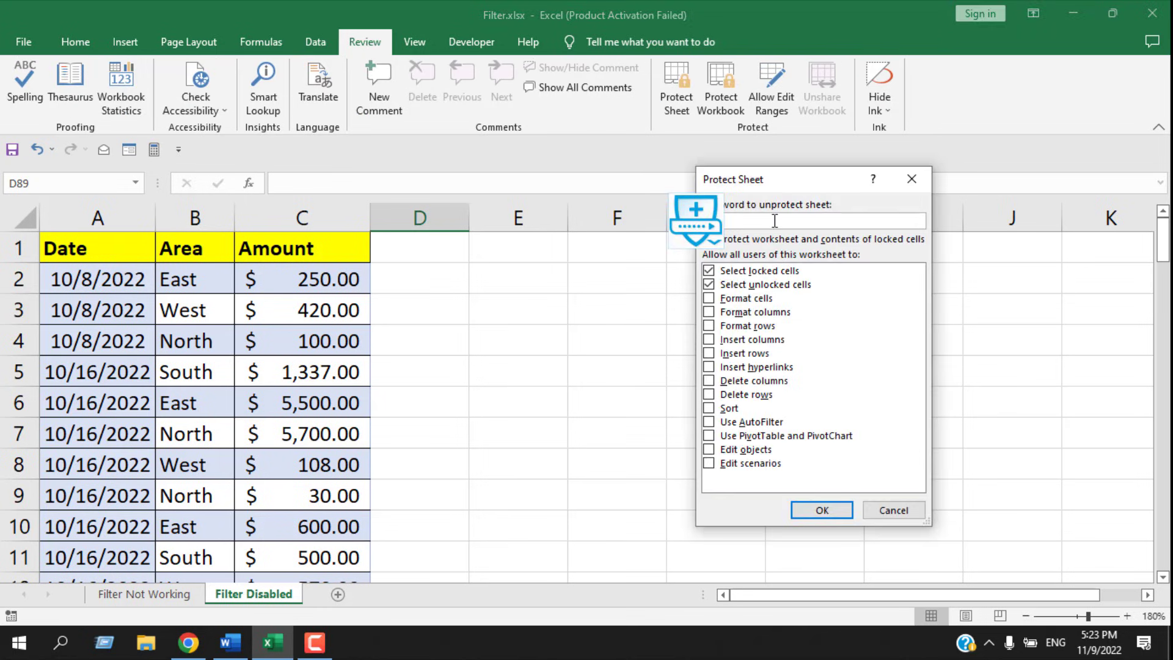
left_click(835, 515)
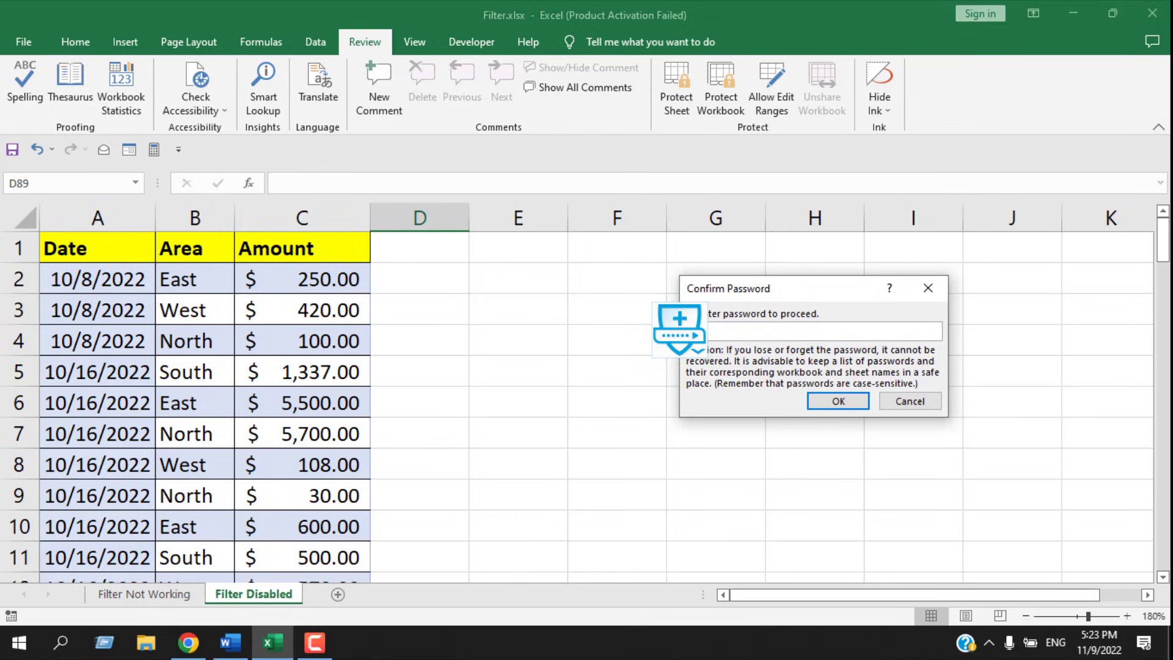
left_click(837, 402)
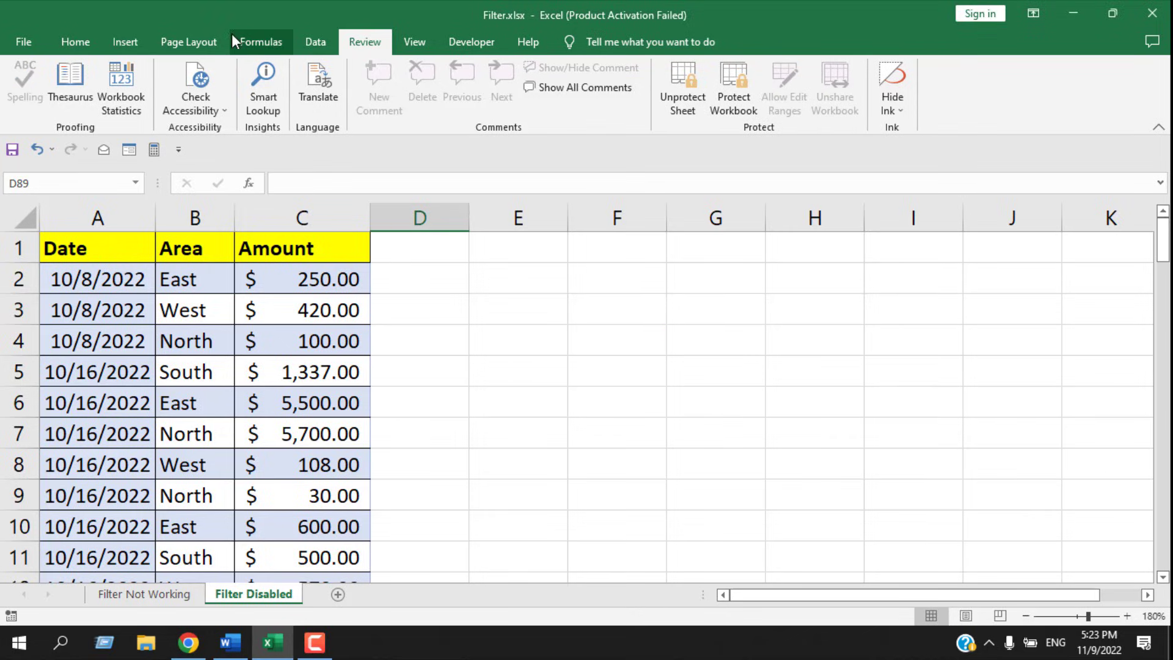
left_click(329, 44)
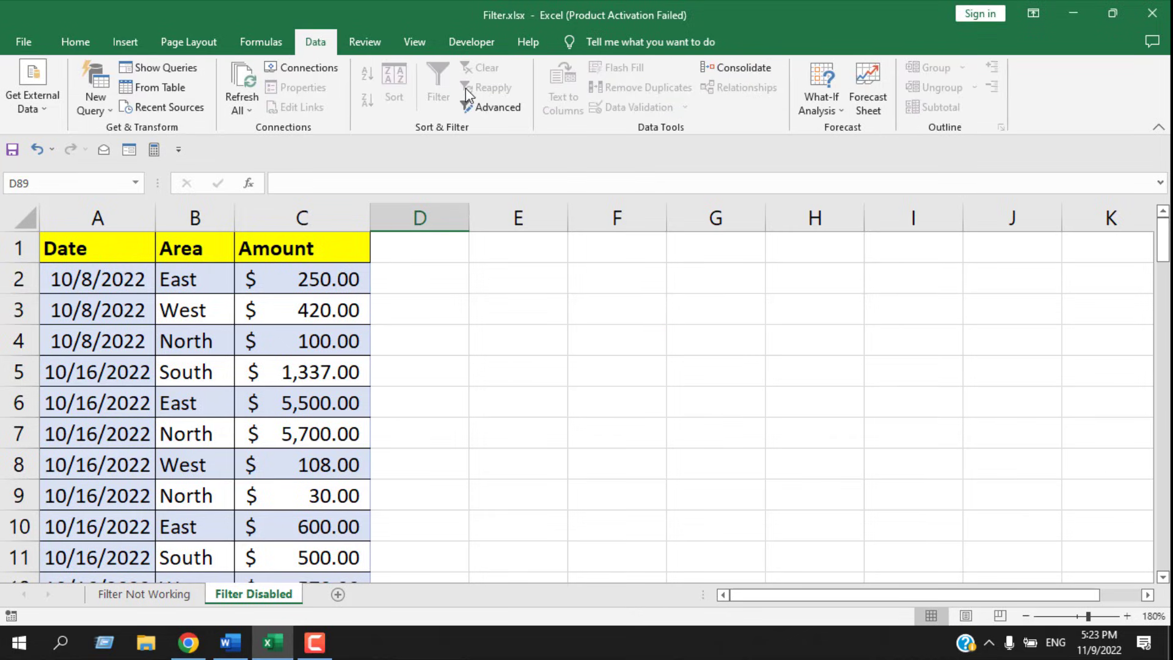